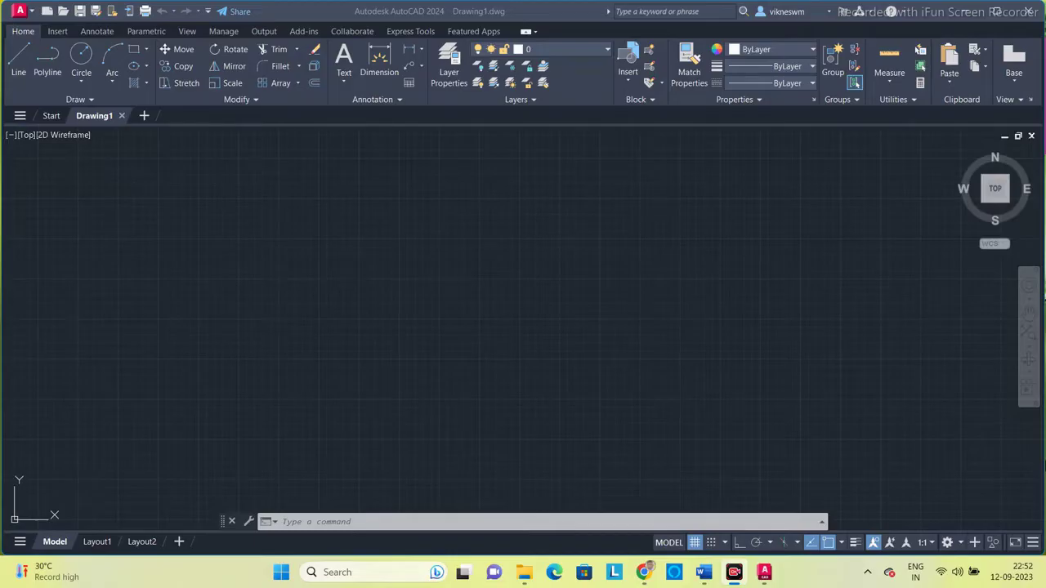
Step: Switch to Word to read the cycloid problem statement, and return to AutoCAD
click(706, 571)
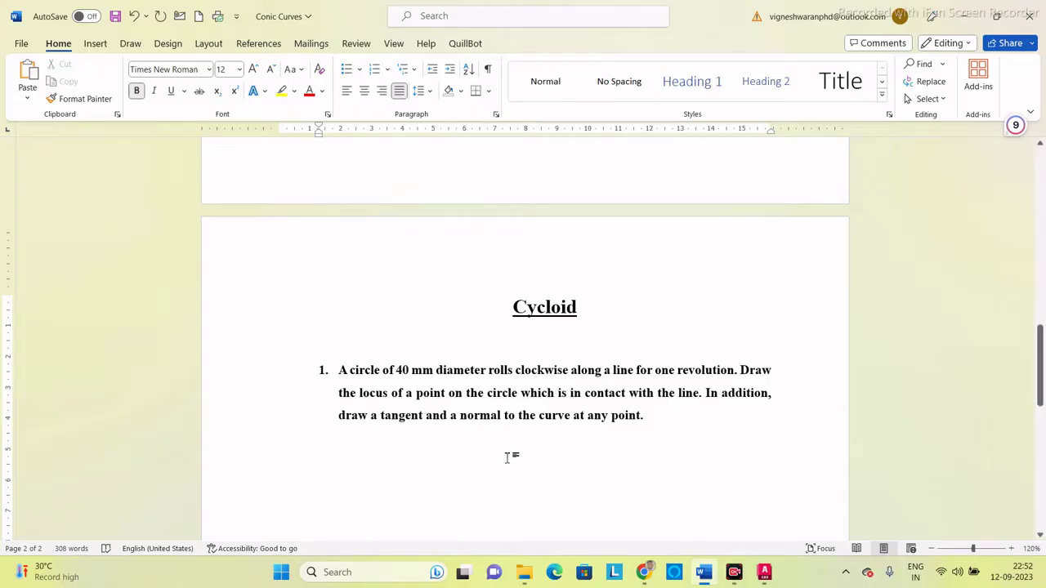
click(764, 572)
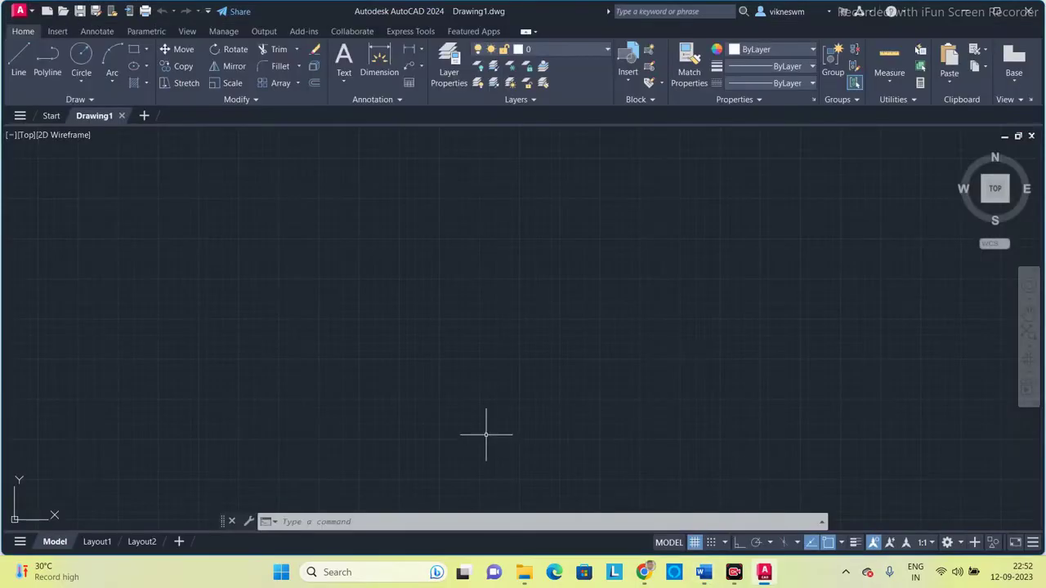
Step: Review the drawing units settings and accept them as they are
text(uni)
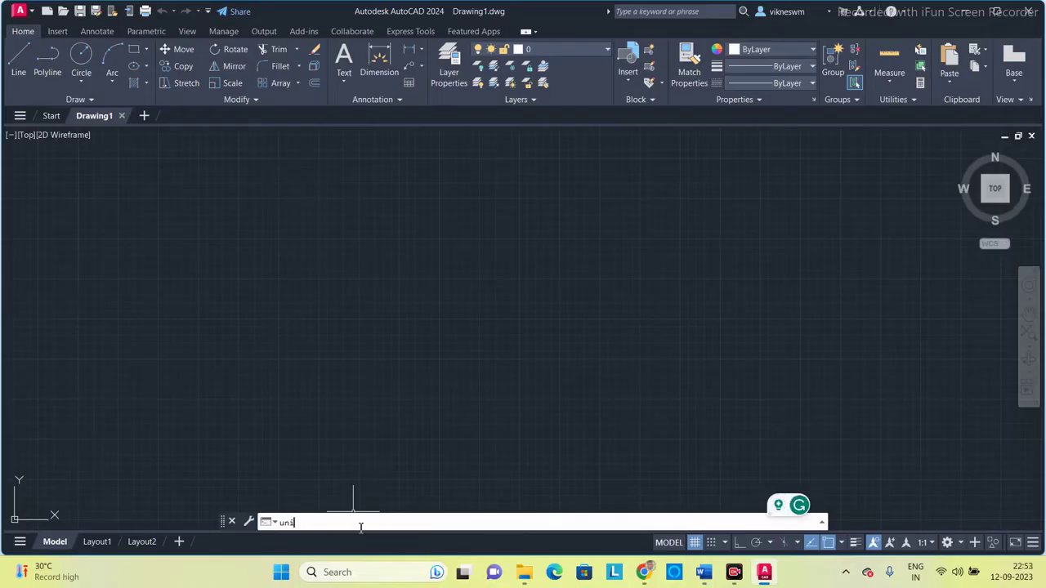
text(ts)
key(Return)
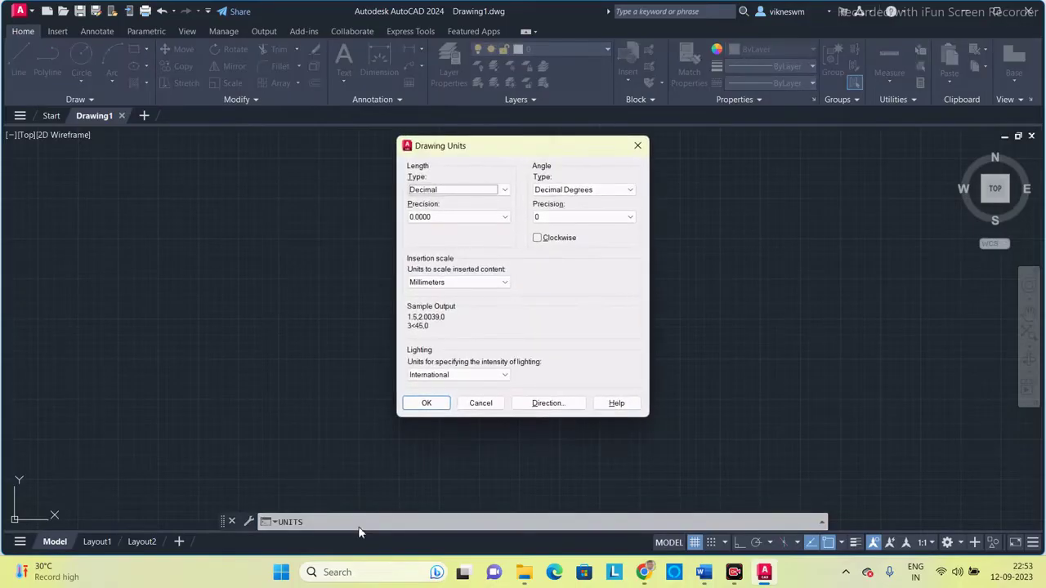
key(Return)
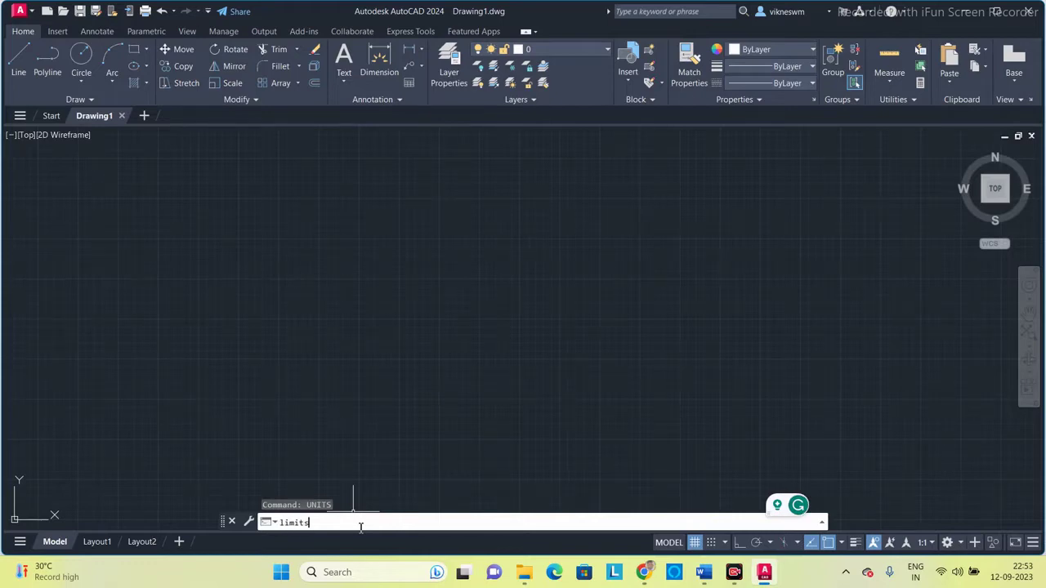
Step: Set the drawing limits from 0,0 to 420,297 and zoom to show the whole drawing area
text(limits)
key(Return)
text(0,)
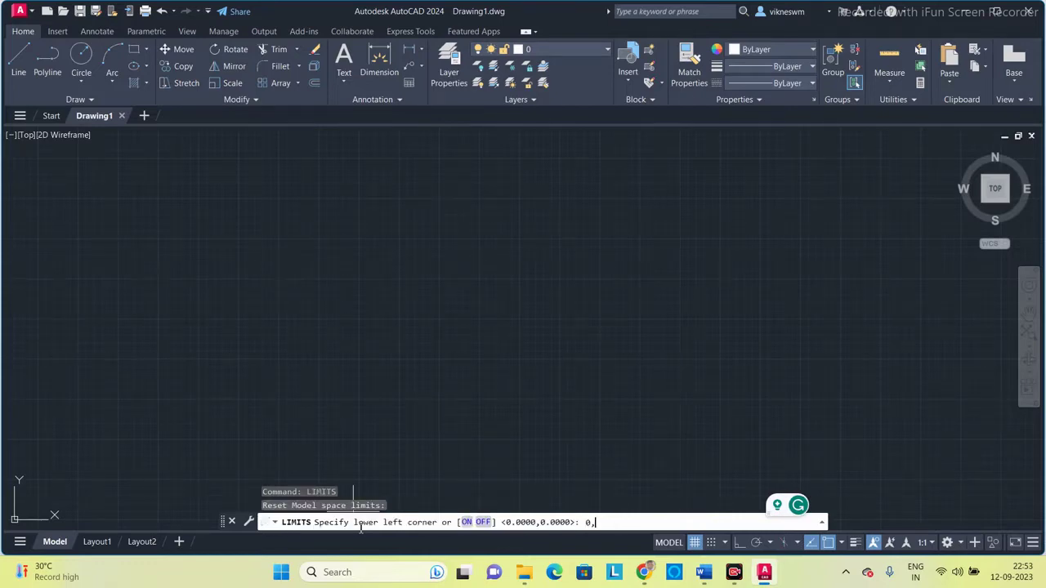
text(0)
key(Return)
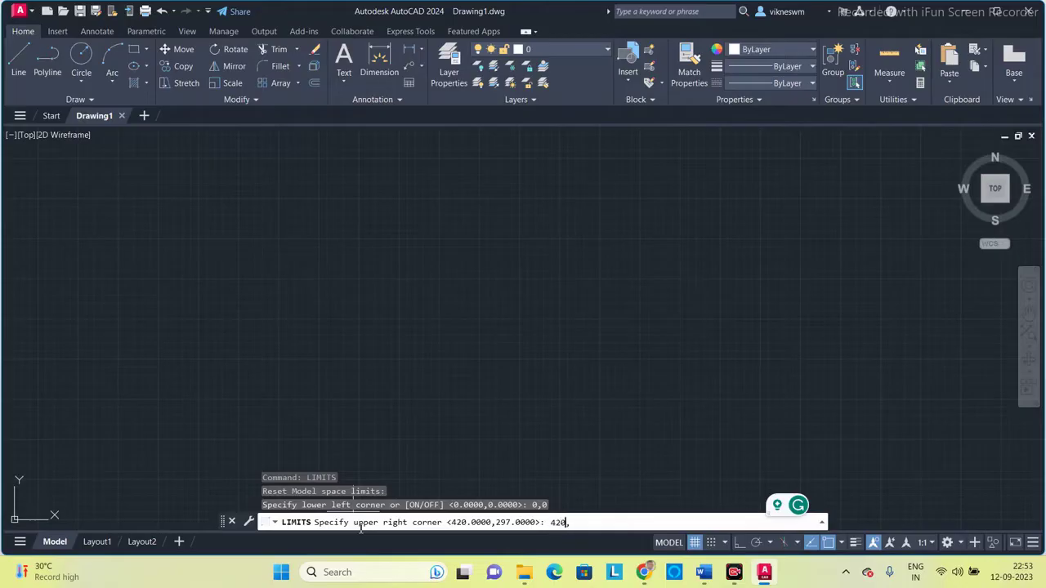
key(Return)
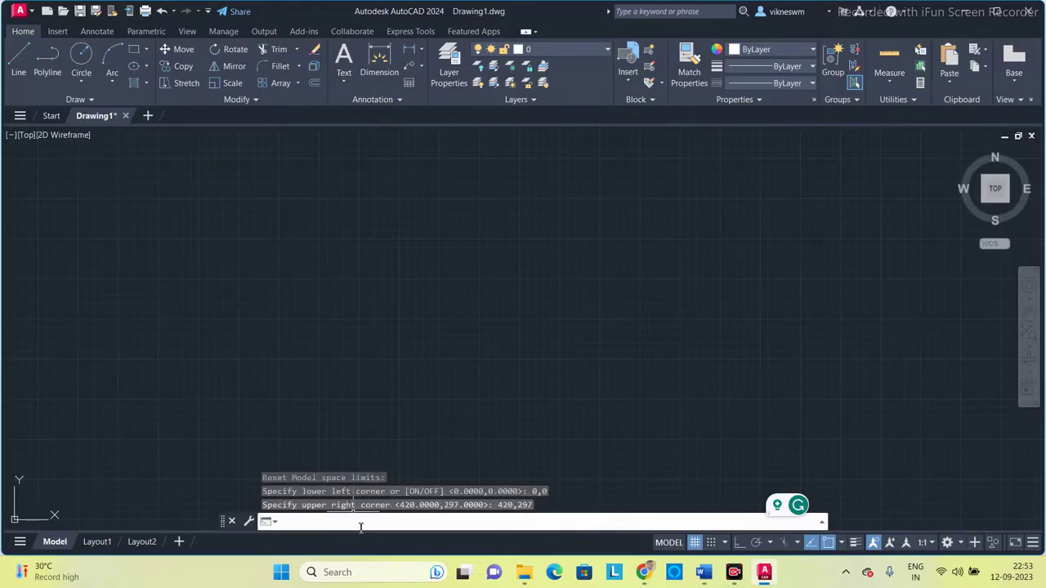
text(zoom)
key(Return)
text(all)
key(Return)
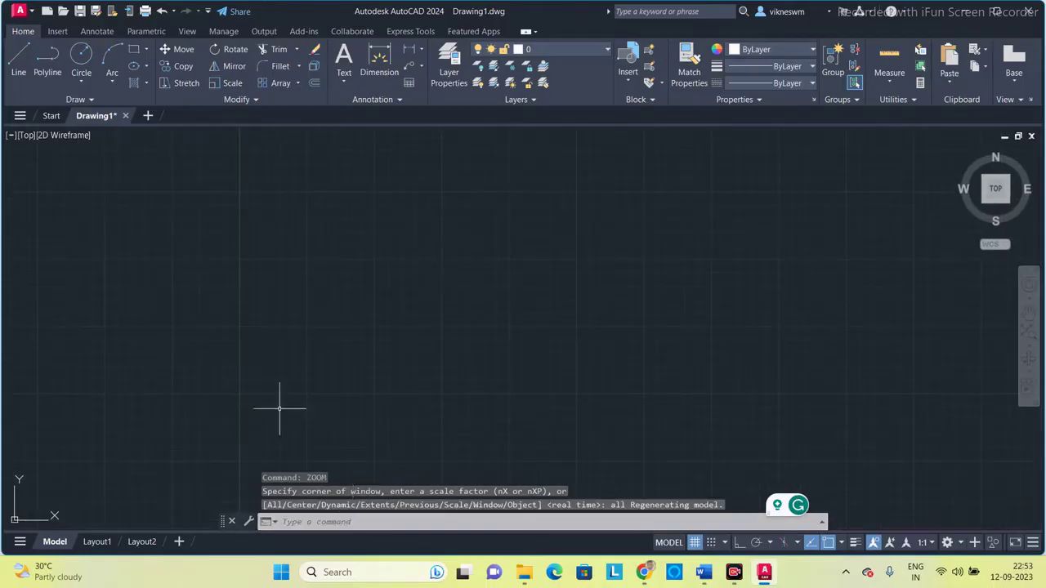
Step: Draw a circle with a radius of 20 mm in the empty drawing area
click(88, 57)
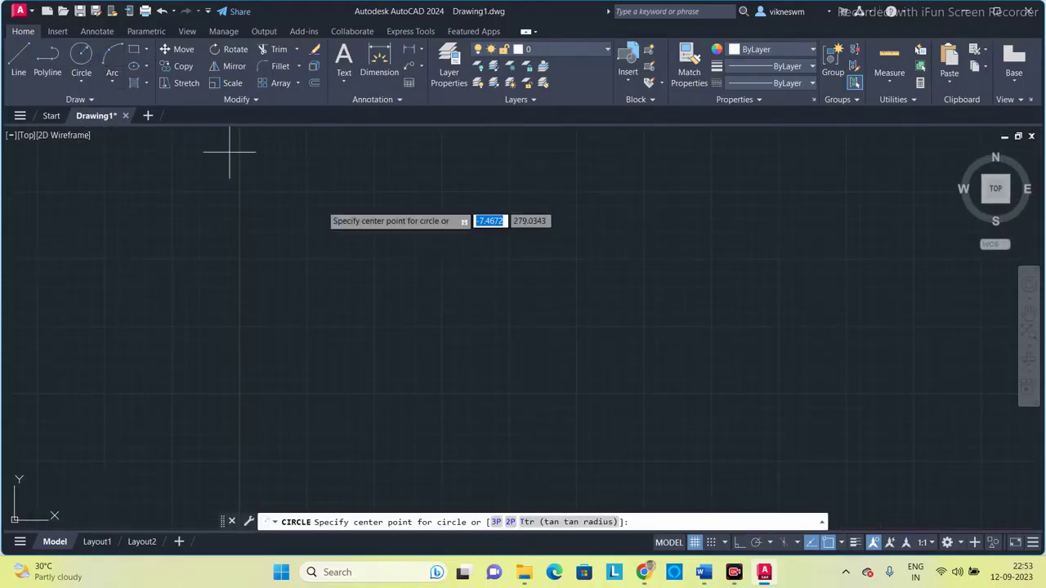
click(407, 346)
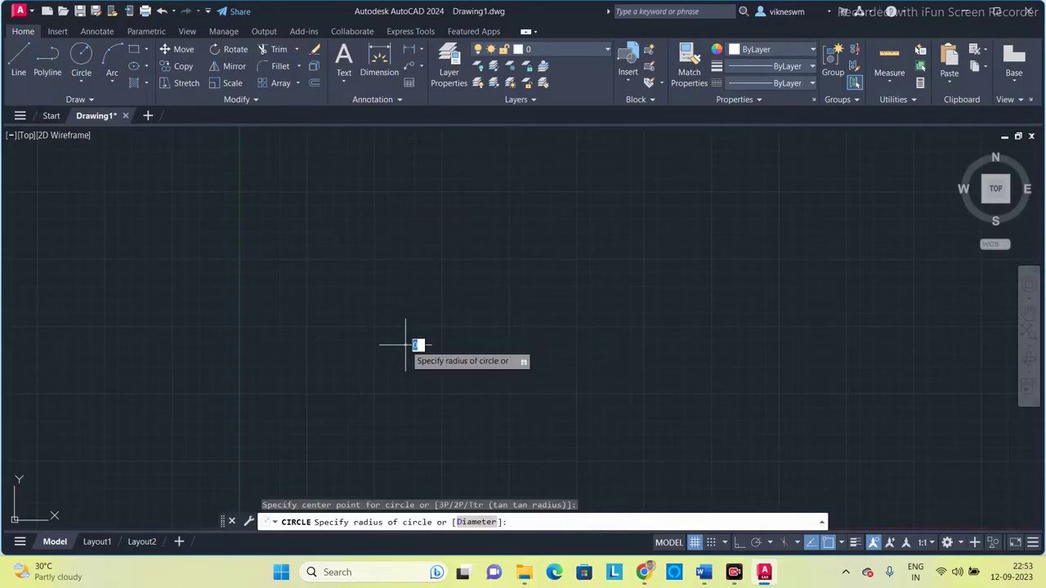
text(4)
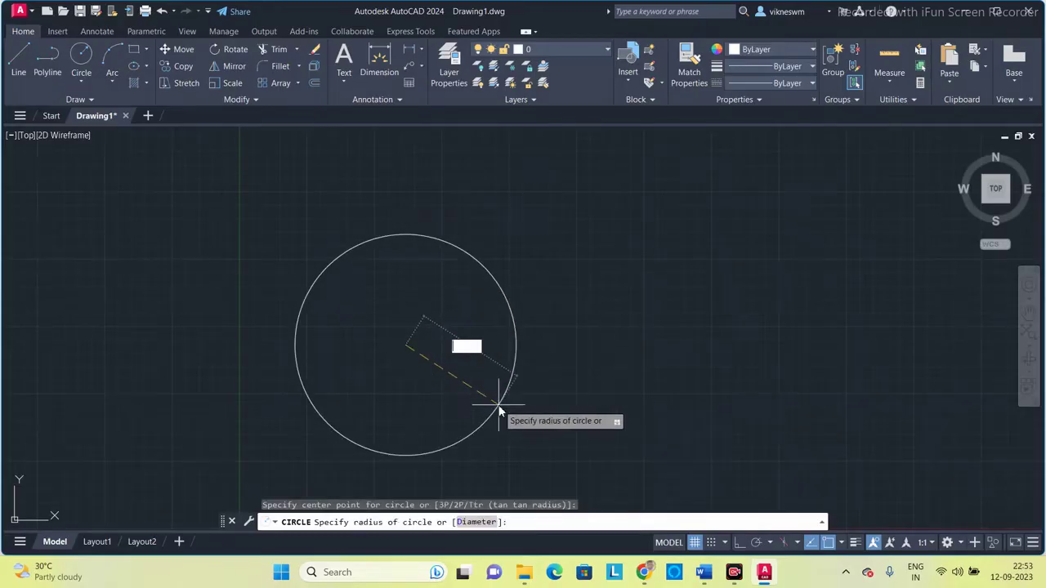
text(0)
key(Return)
Step: Begin a line at the circle's bottom quadrant with ortho mode switched on
scroll(404, 351, up, 4)
scroll(420, 351, up, 2)
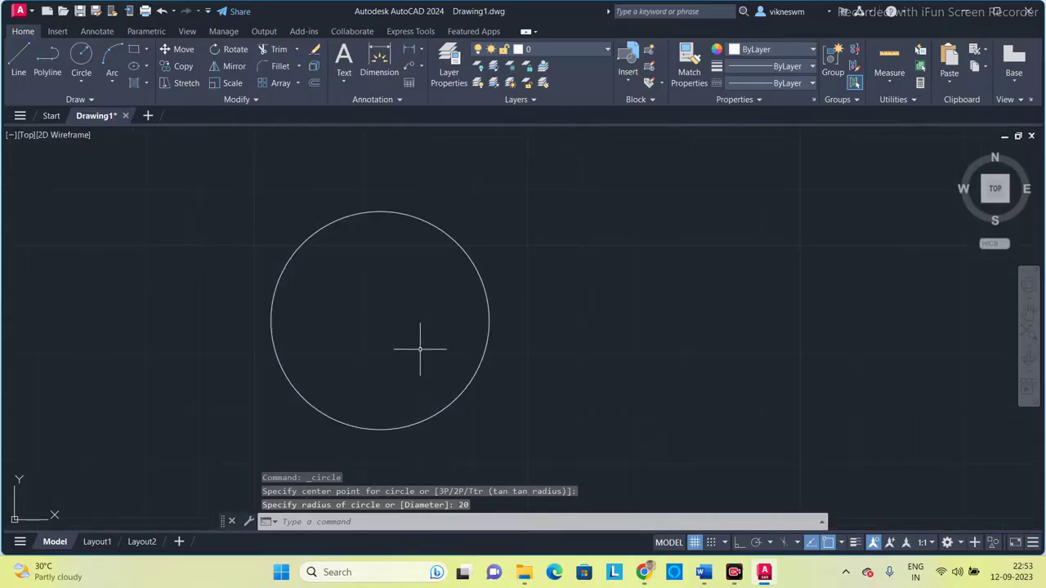
middle_drag(494, 345, 454, 336)
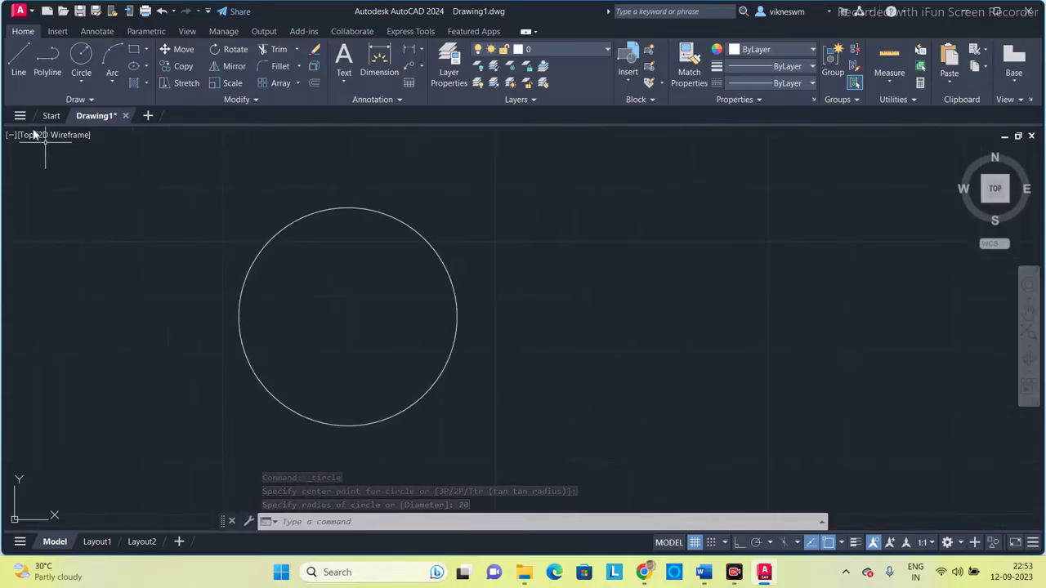
click(18, 57)
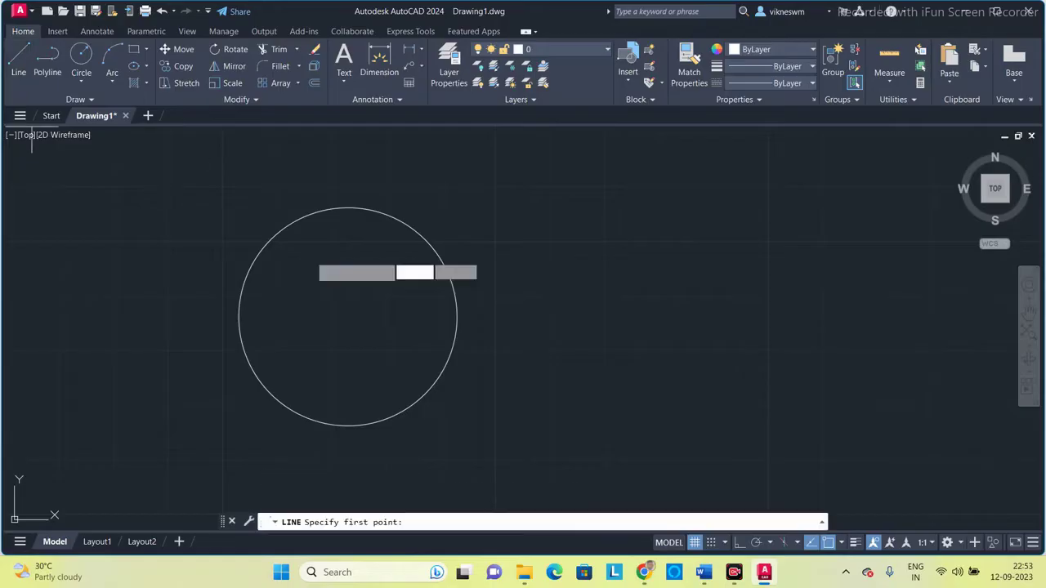
click(348, 425)
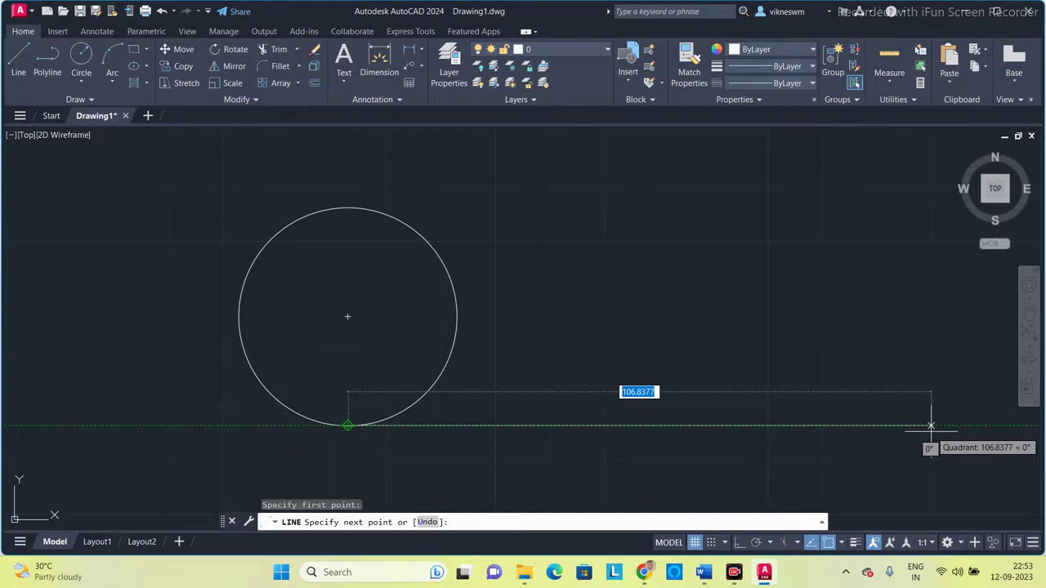
key(F8)
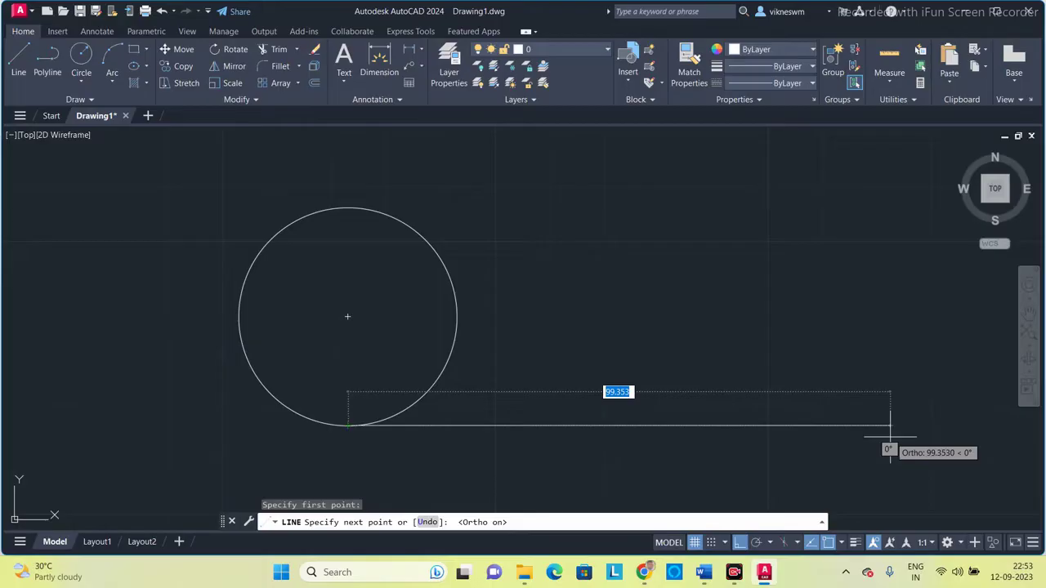
Step: Switch to Calculator, compute the circle's circumference as 2 × 3.14 × 20, and close it
click(320, 573)
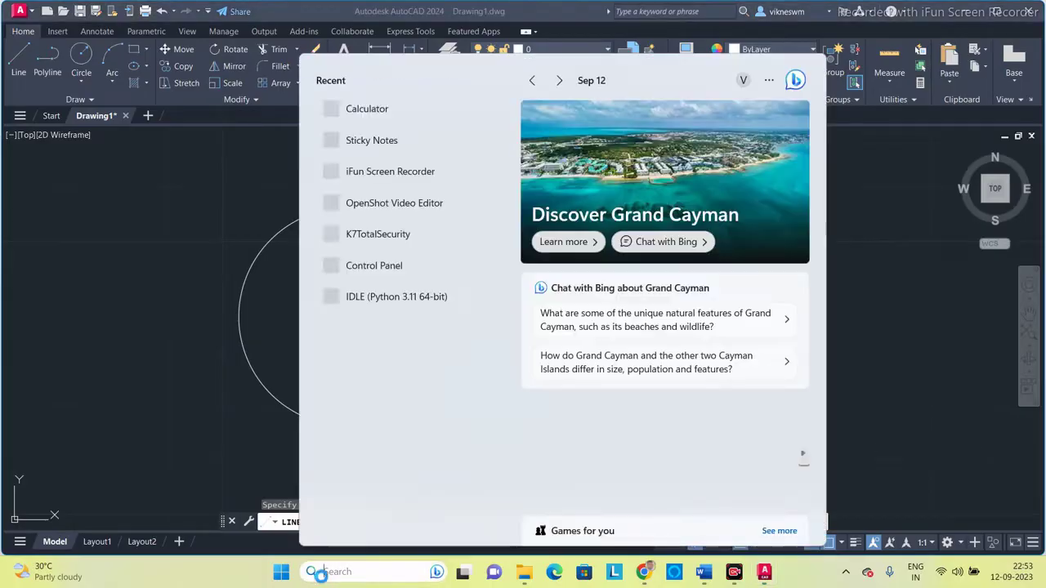
text(cal)
key(Return)
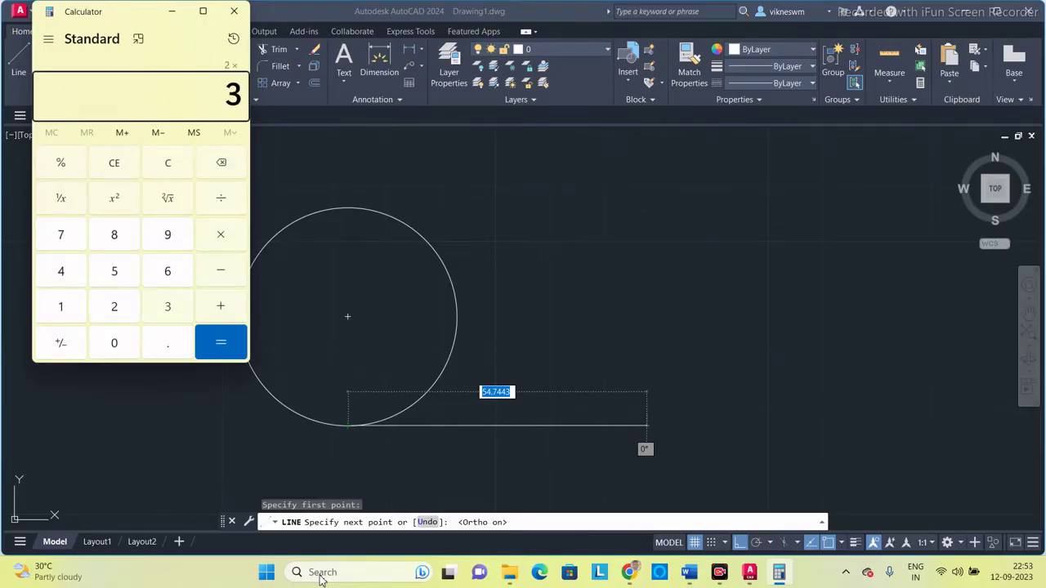
text(14-)
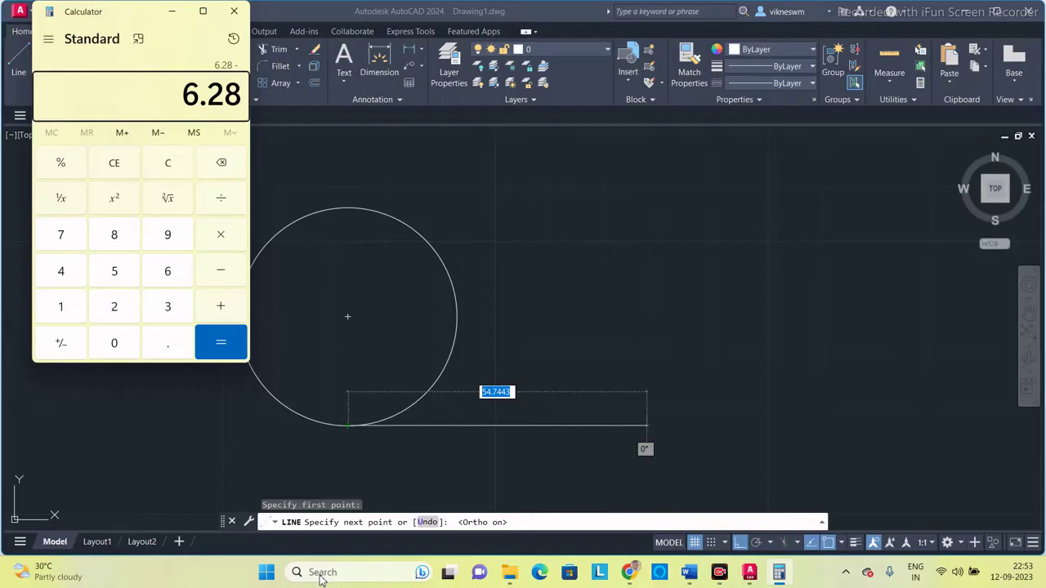
text(20=)
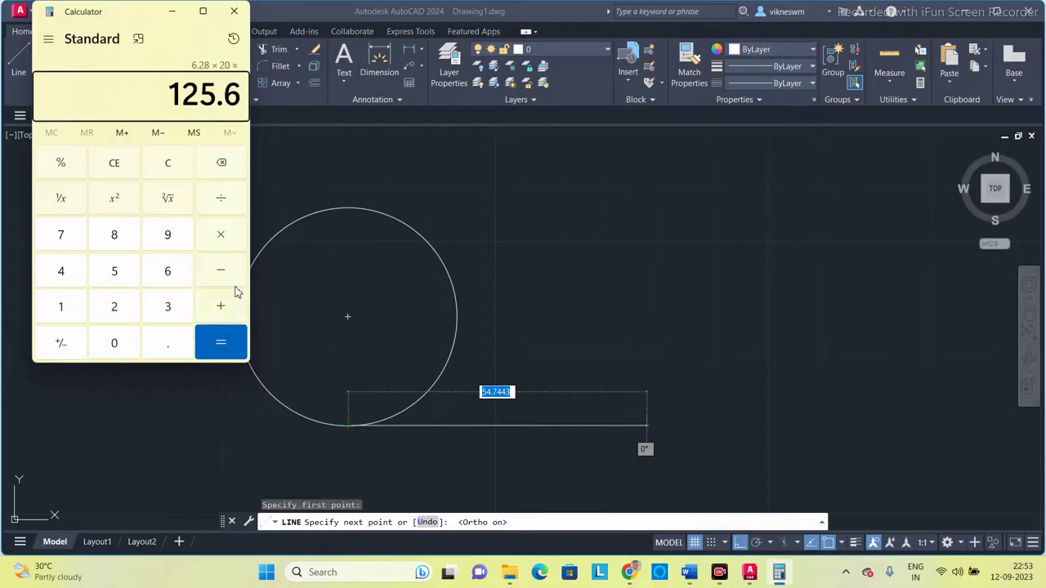
click(234, 11)
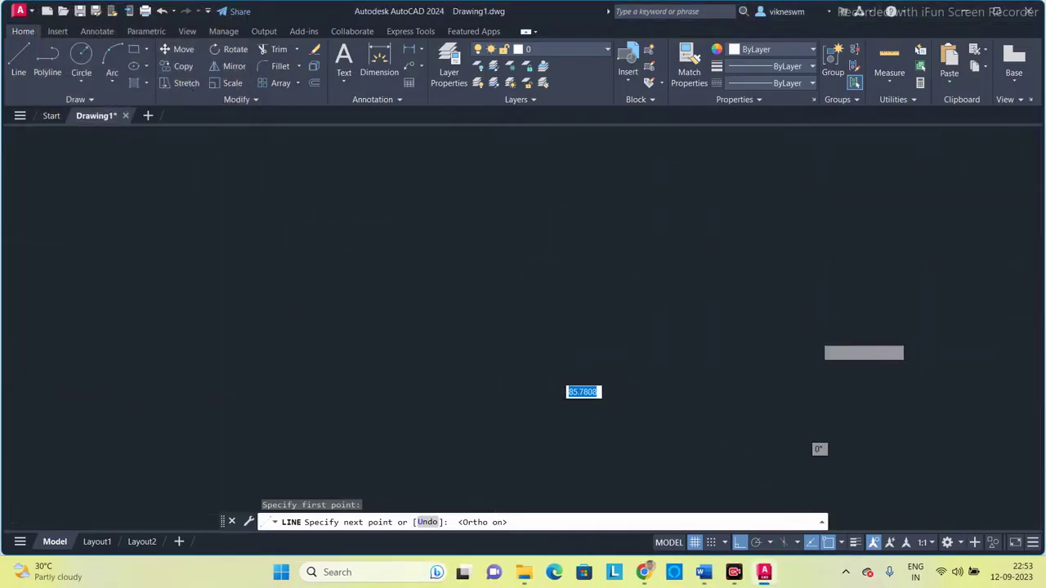
Step: Set the horizontal base line's length to 125.6 mm, extending right from the circle's bottom quadrant
text(125)
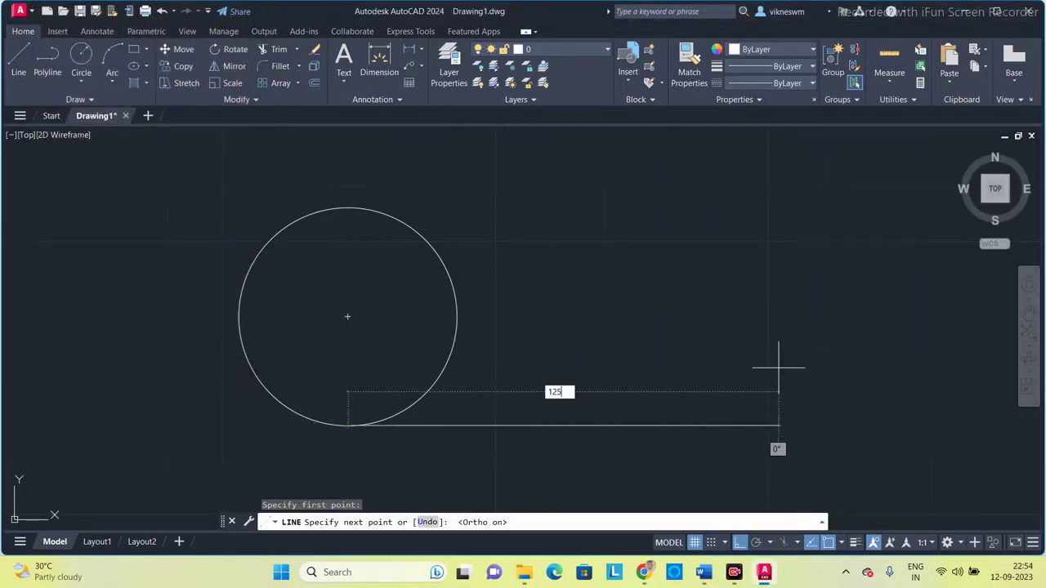
text(.6)
key(Return)
Step: Continue the line 40 mm straight up and 125.6 mm back to the top of the circle, and end it
scroll(776, 351, down, 2)
middle_drag(775, 309, 428, 334)
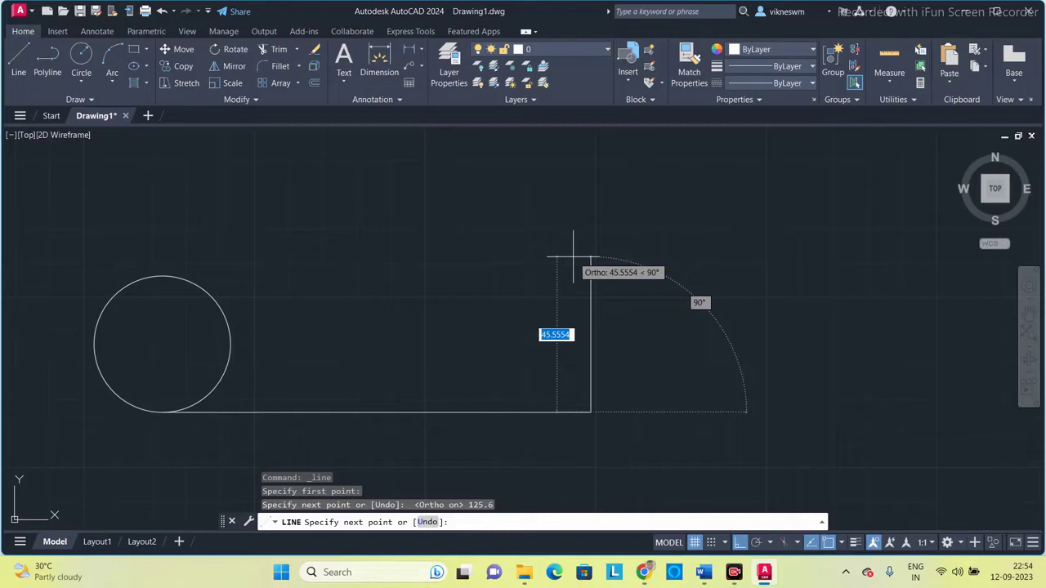
text(40)
key(Return)
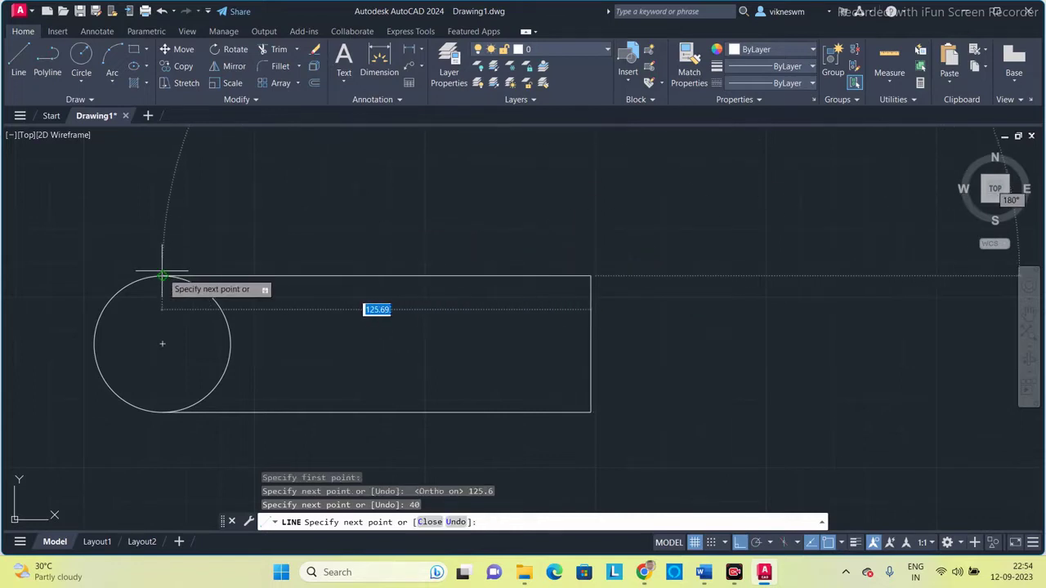
text(125)
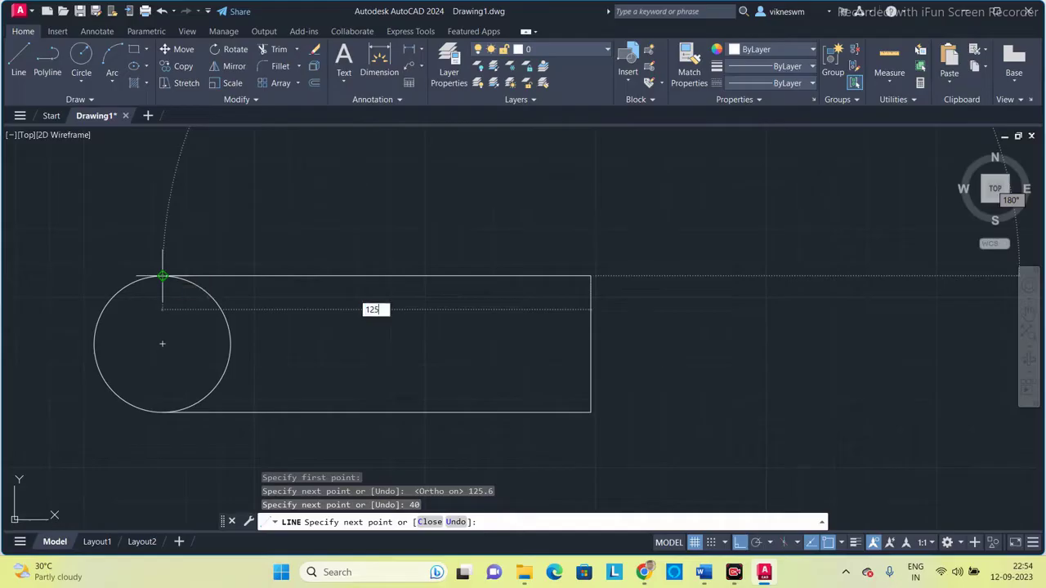
text(.6)
key(Return)
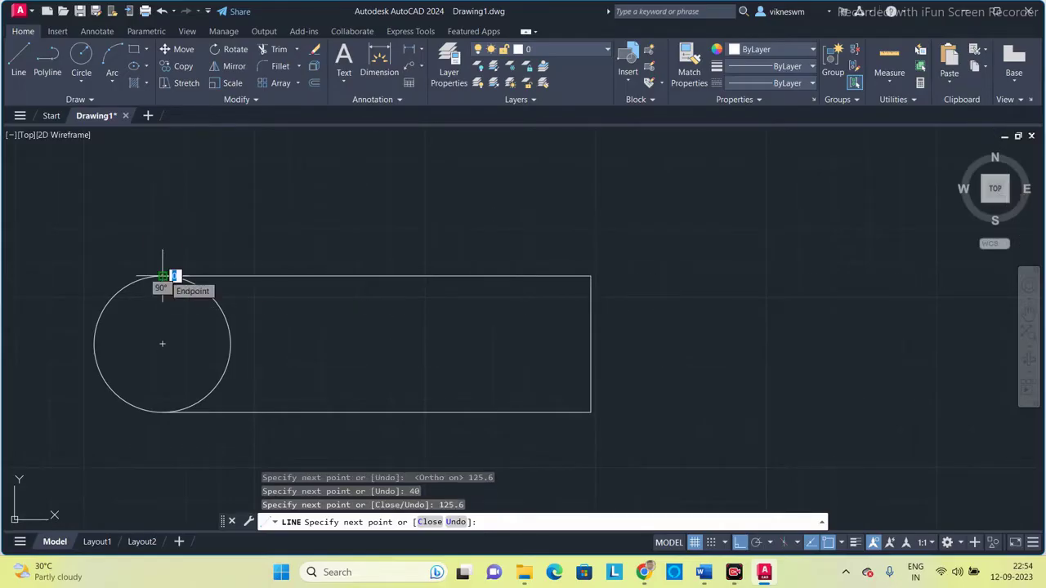
key(Escape)
Step: Draw a vertical radius line from the circle's bottom quadrant to its center
mouse_move(280, 299)
middle_down()
mouse_move(343, 305)
mouse_move(388, 290)
middle_up()
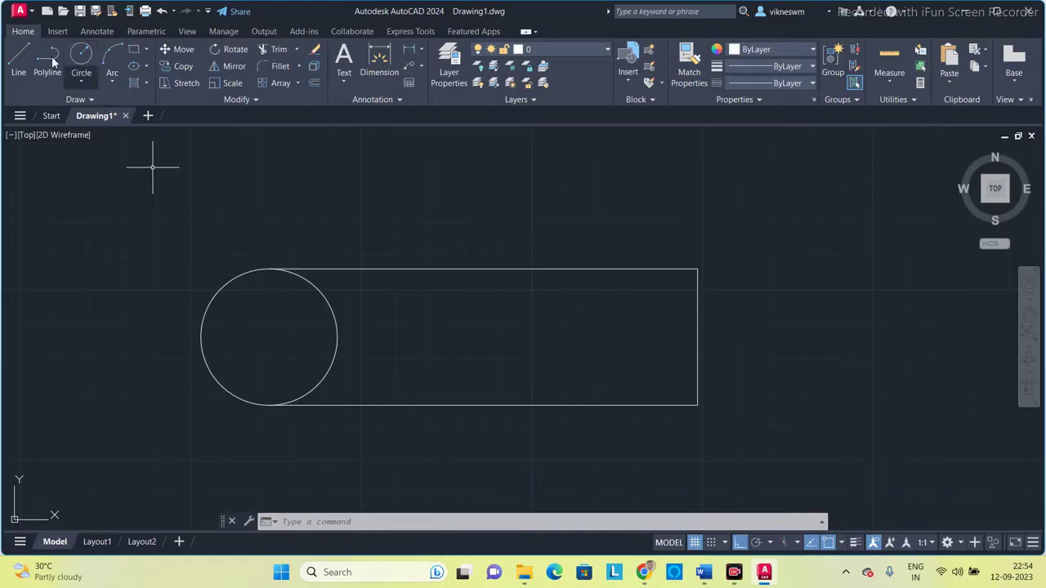
click(19, 59)
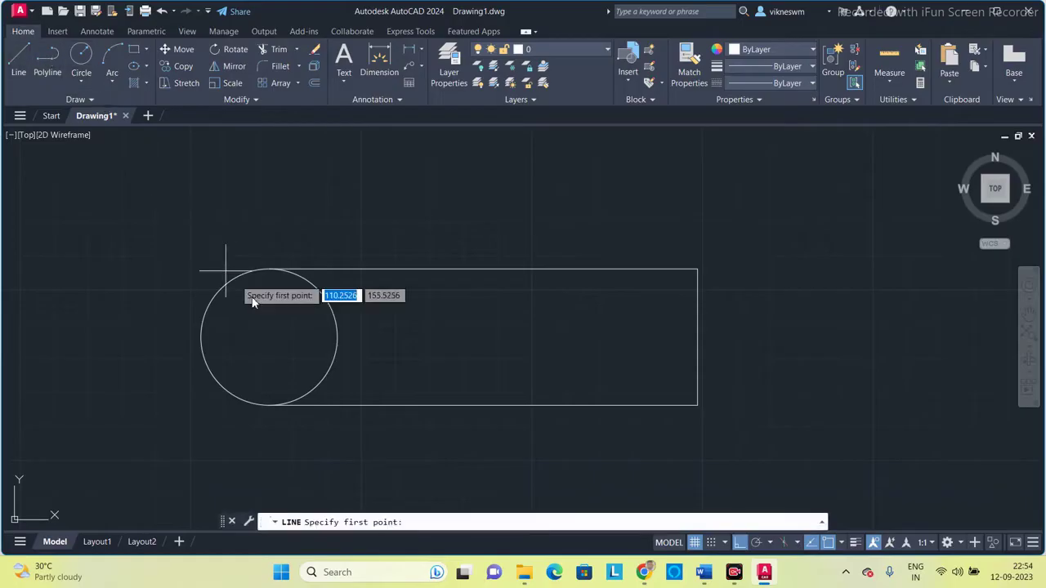
click(269, 404)
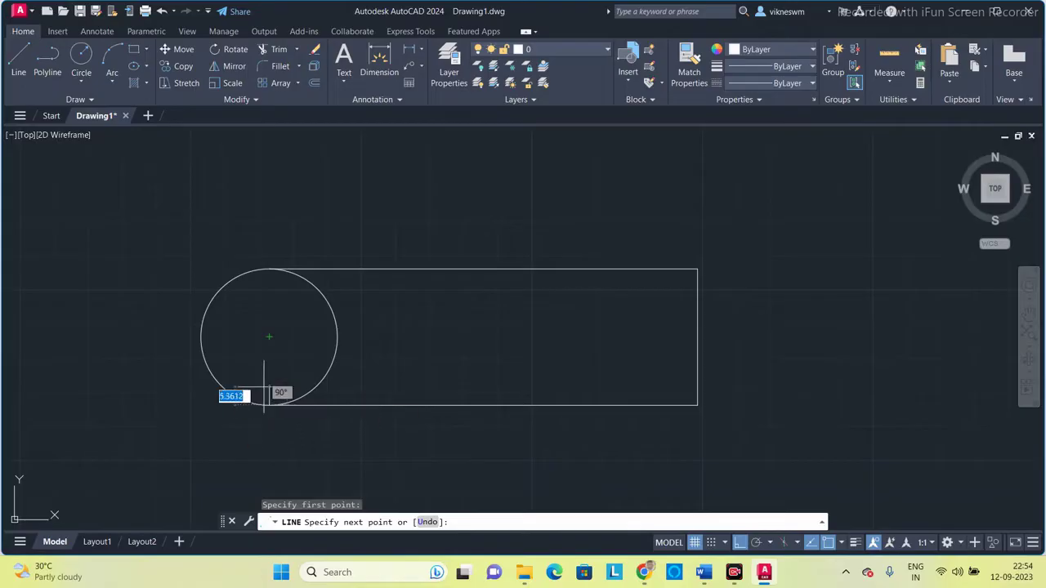
click(270, 336)
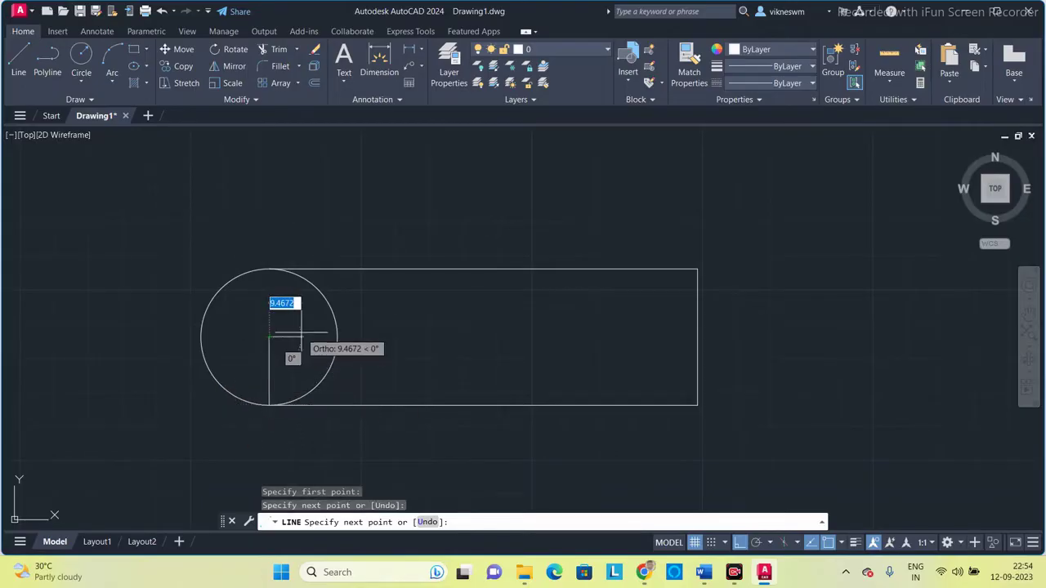
key(Escape)
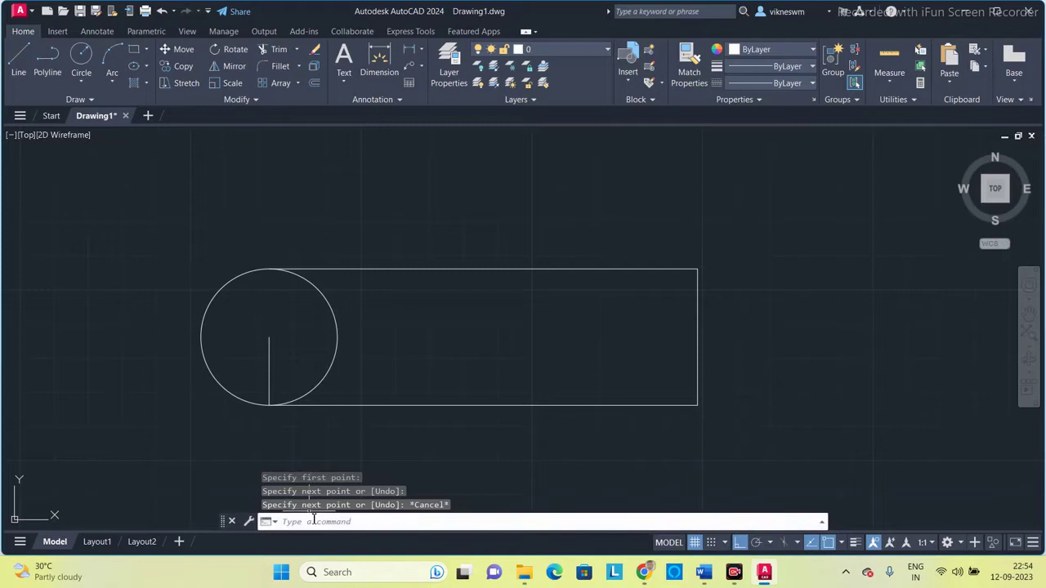
Step: Polar-array the vertical radius line around the circle's center with 8 items
text(a)
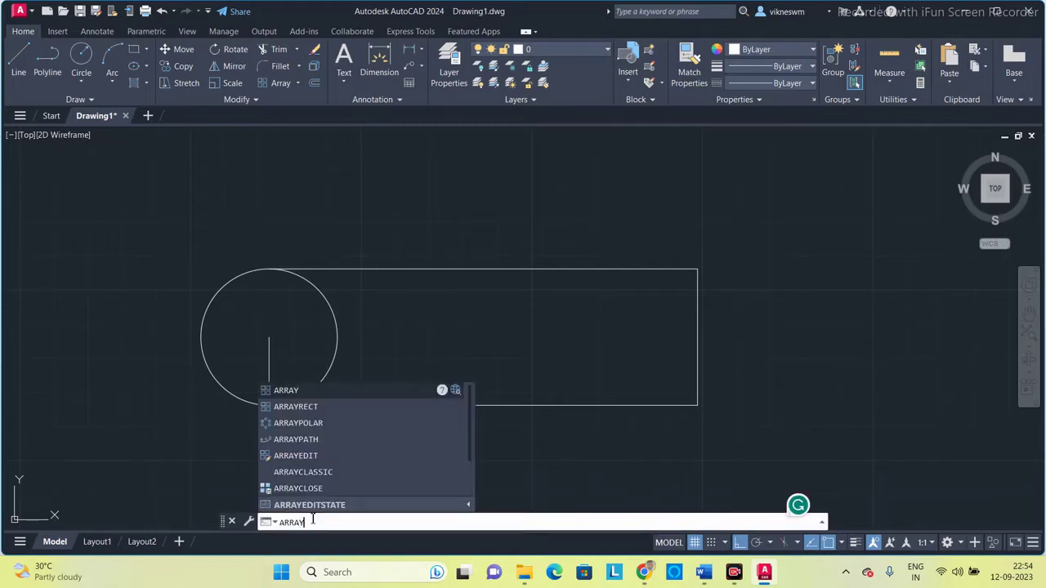
key(Return)
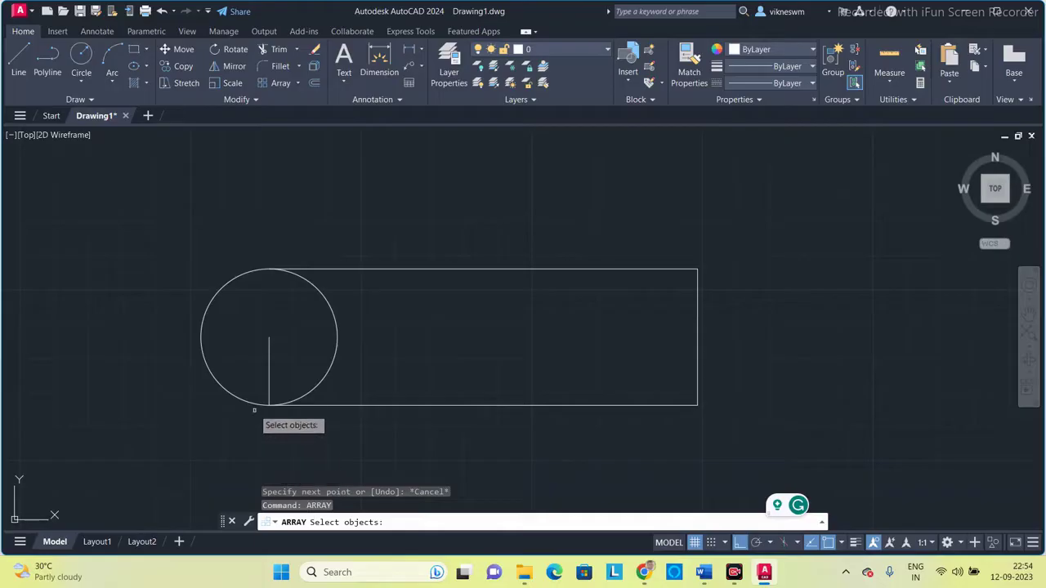
click(269, 376)
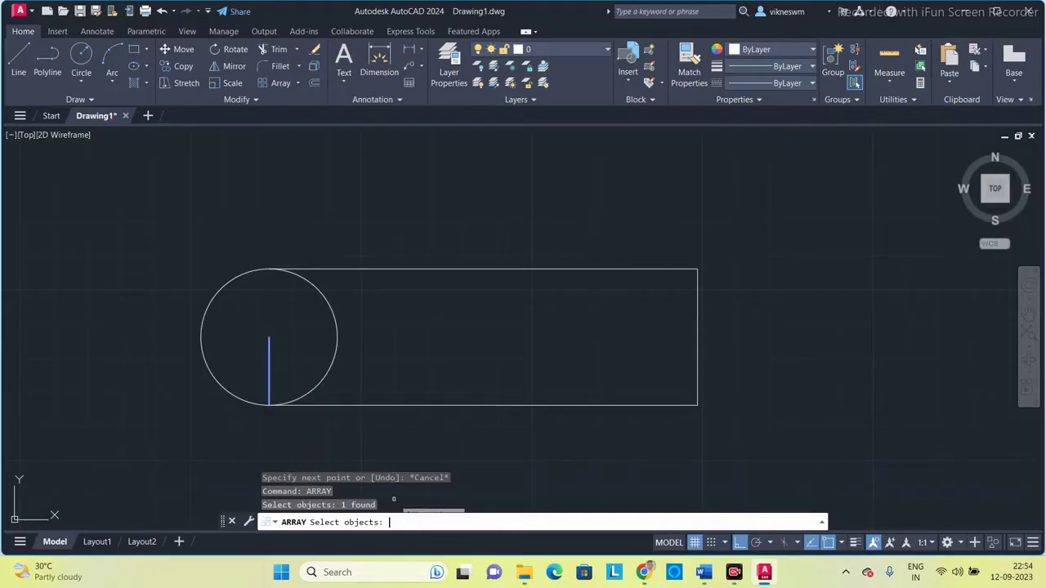
key(Return)
click(431, 549)
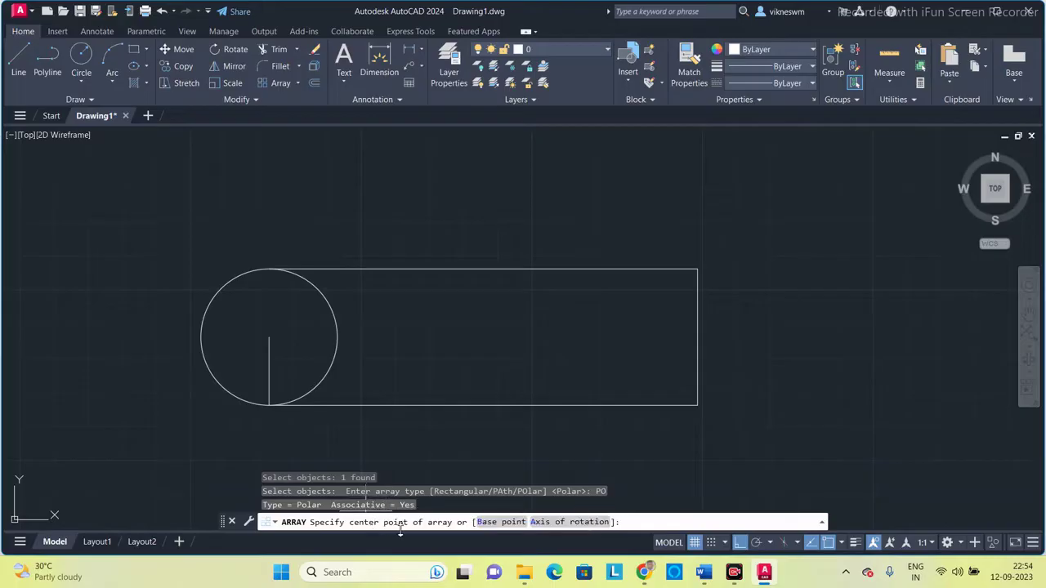
click(269, 336)
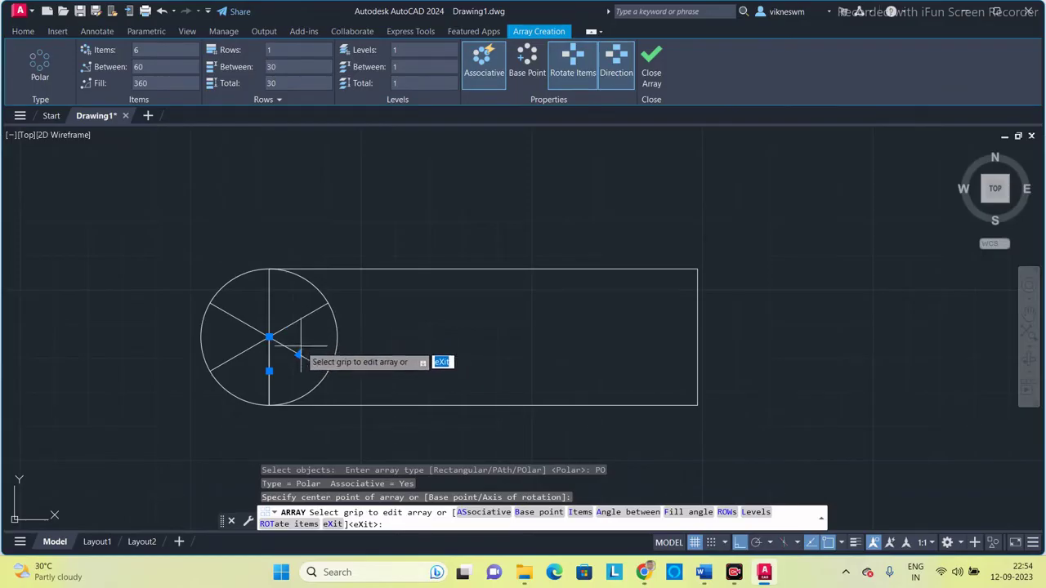
click(581, 513)
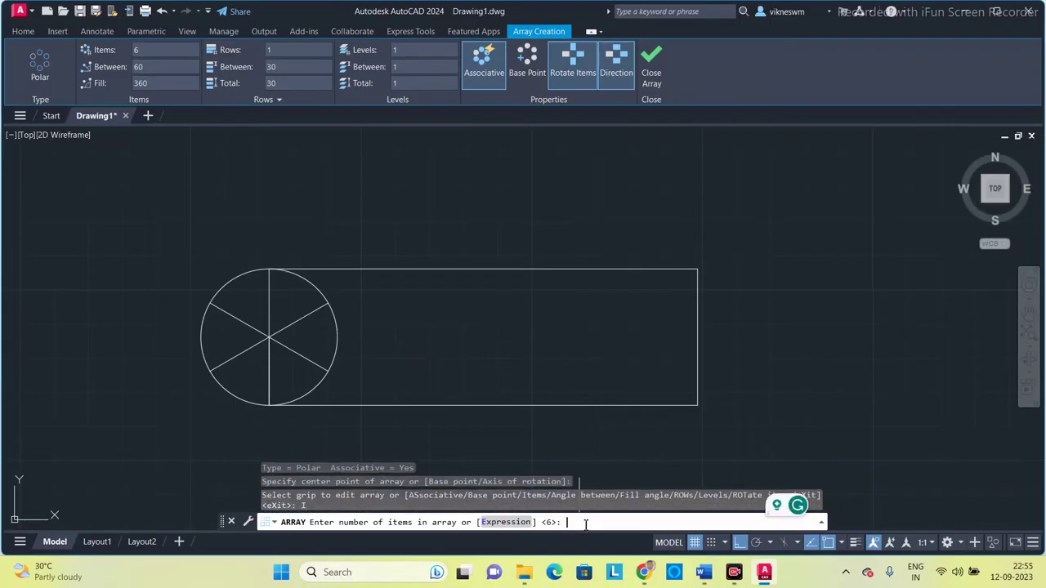
text(8)
key(Return)
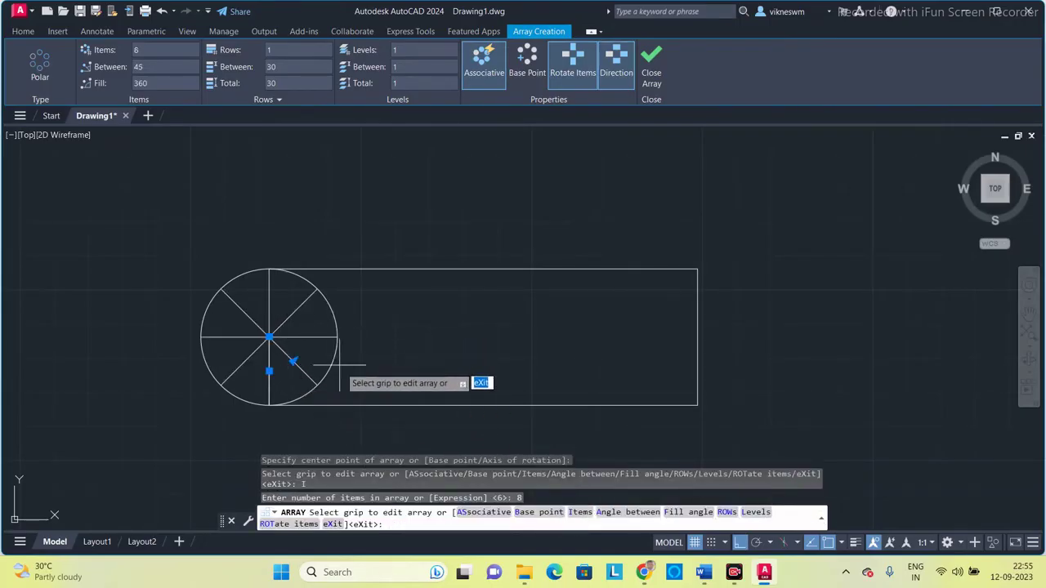
key(Escape)
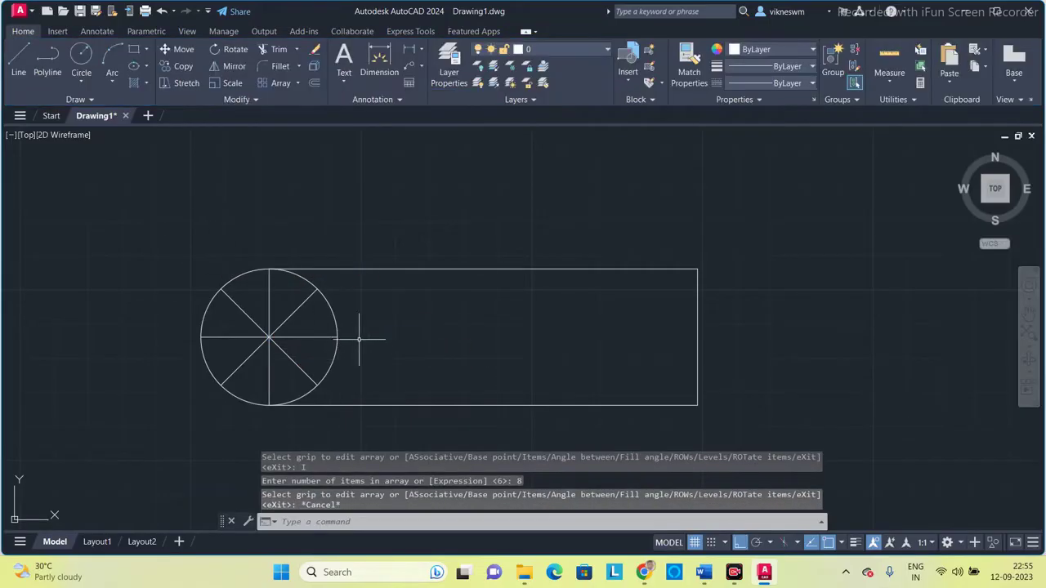
Step: Draw a horizontal line from the circle's lower-left division point through the lower-right one to the rectangle's right edge
click(20, 65)
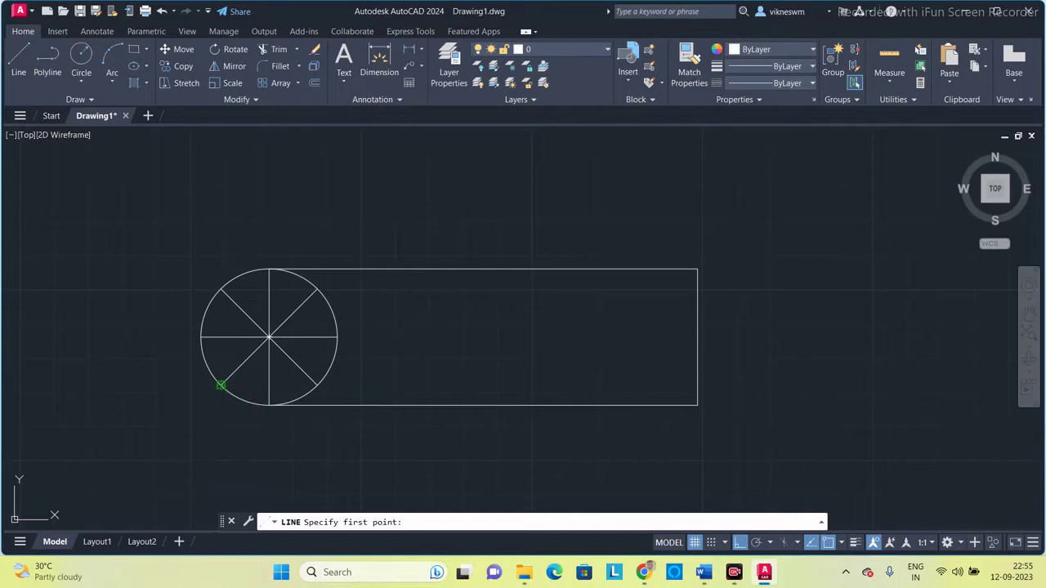
click(221, 385)
click(317, 385)
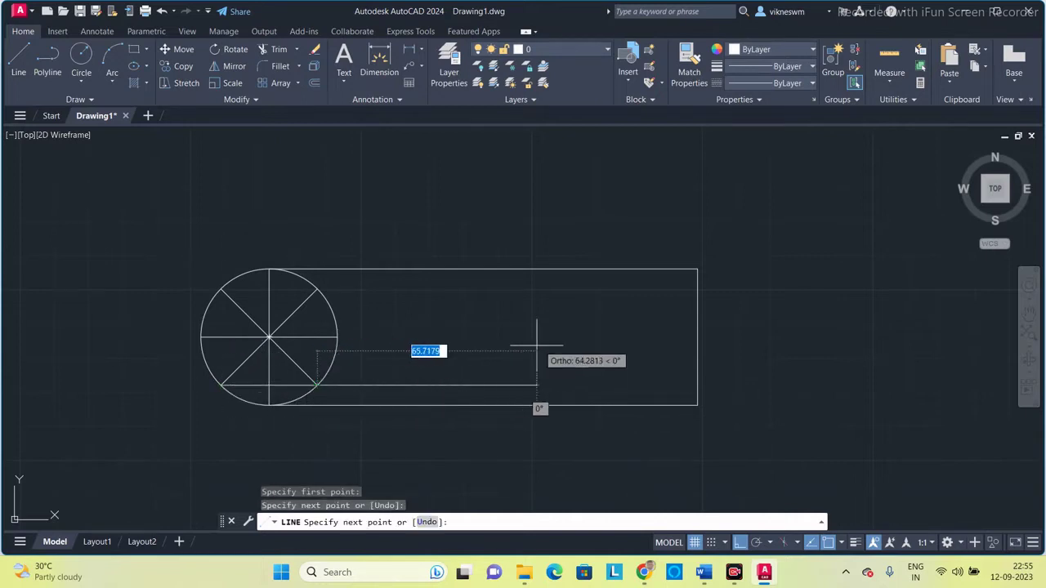
click(695, 385)
key(Escape)
Step: Draw a horizontal line from the circle's upper-left division point through the upper-right one to the rectangle's right edge
click(18, 64)
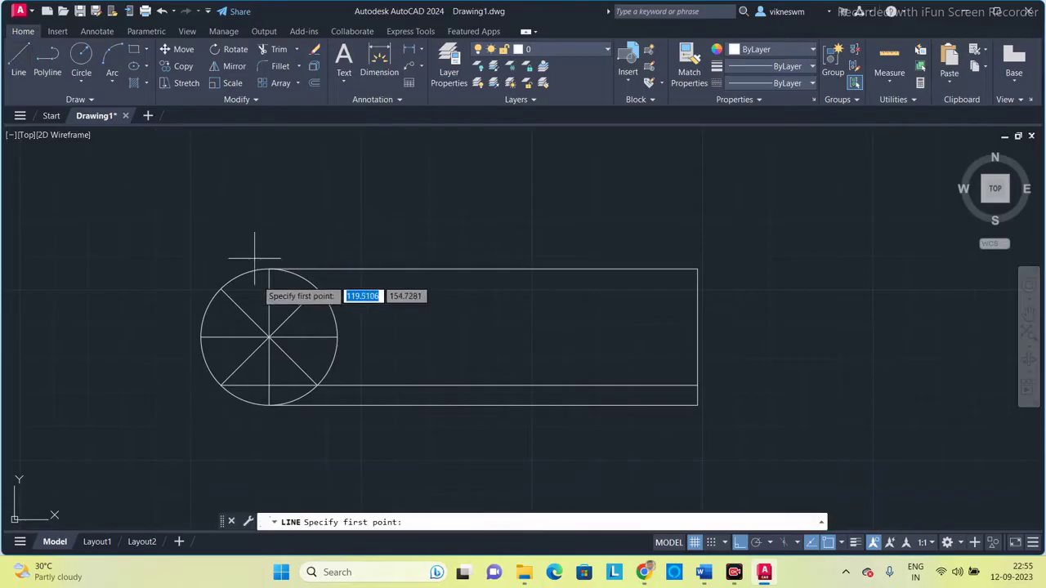
click(220, 290)
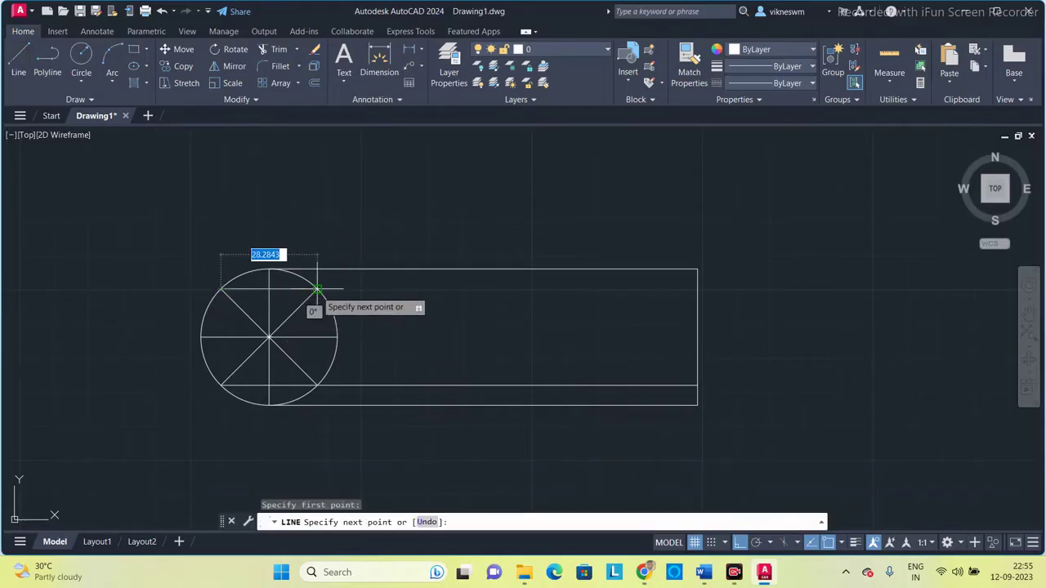
click(317, 290)
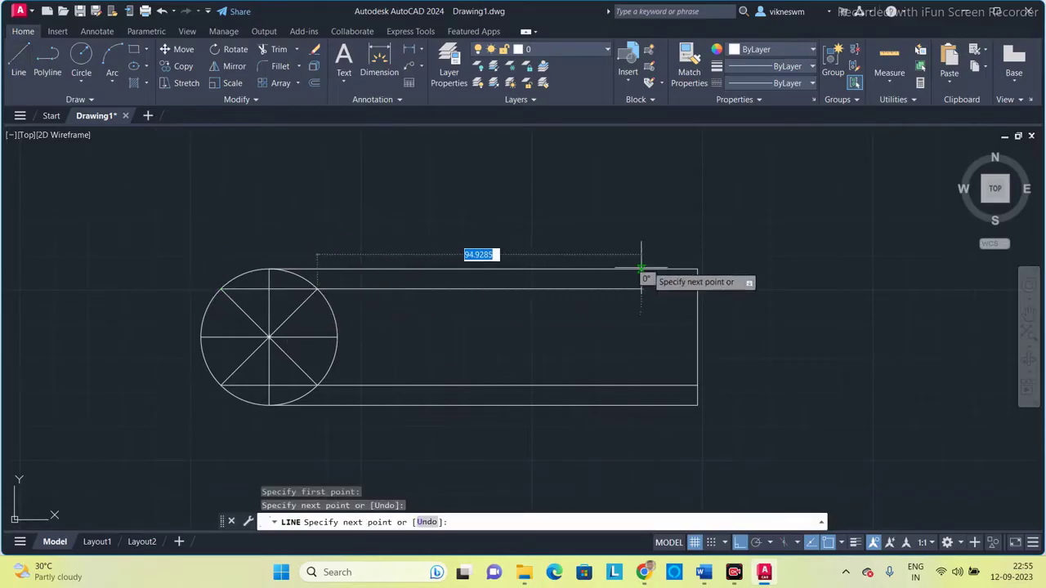
click(697, 290)
key(Escape)
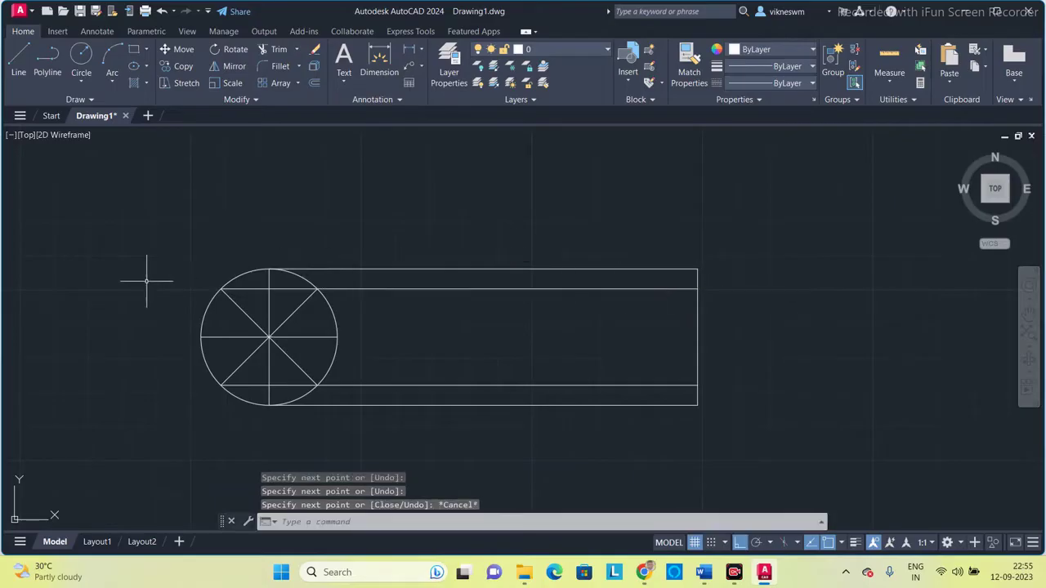
Step: Draw a horizontal center line from the circle's center to the rectangle's right edge and leave it deselected
click(18, 58)
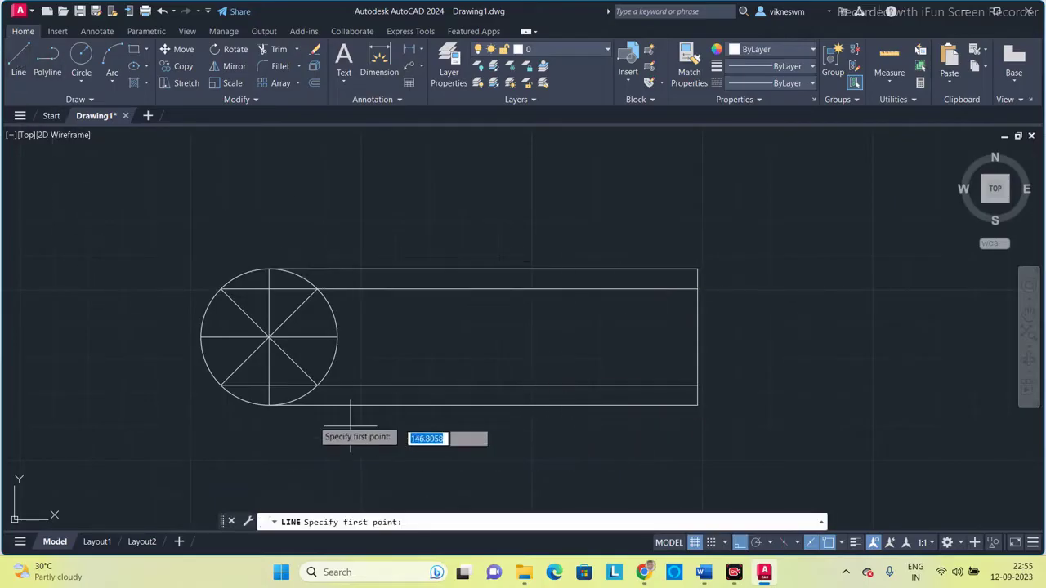
click(269, 336)
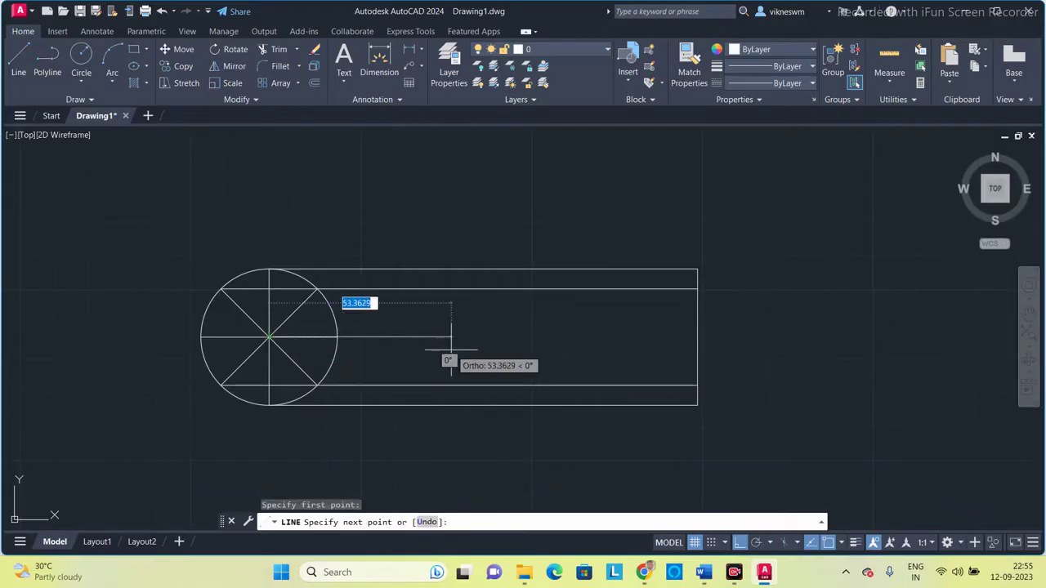
click(697, 337)
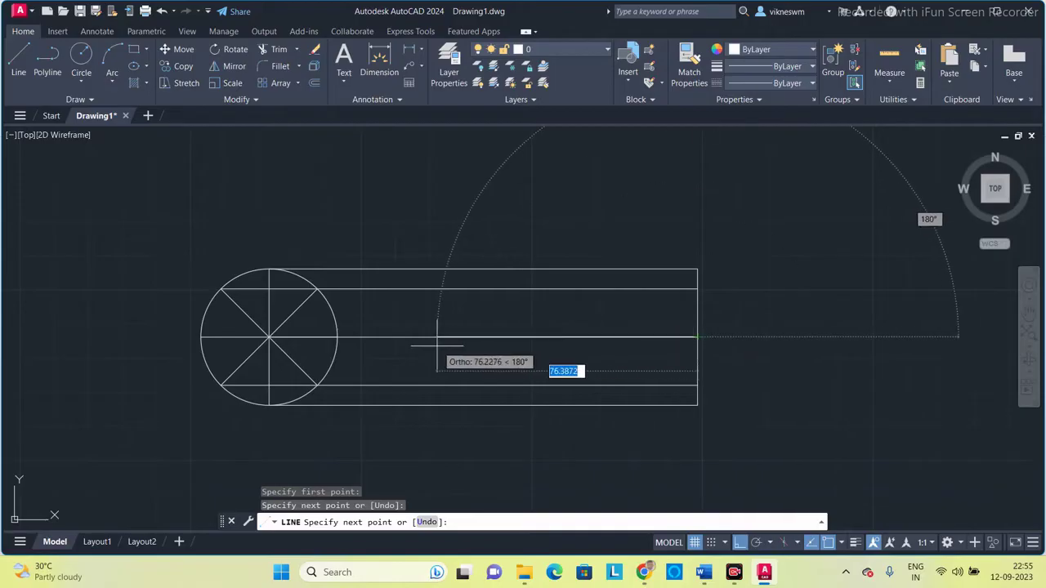
key(Escape)
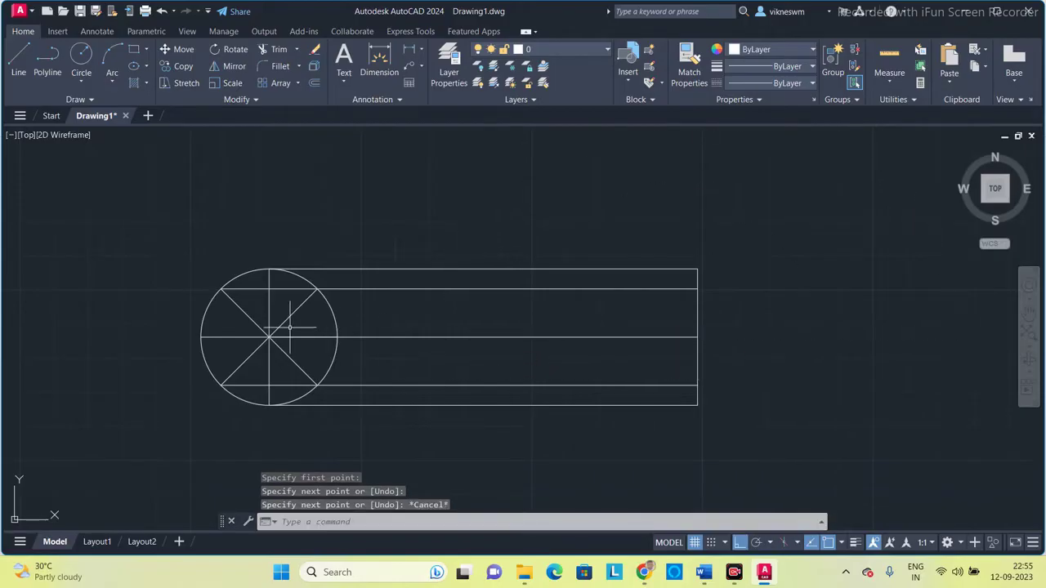
click(421, 337)
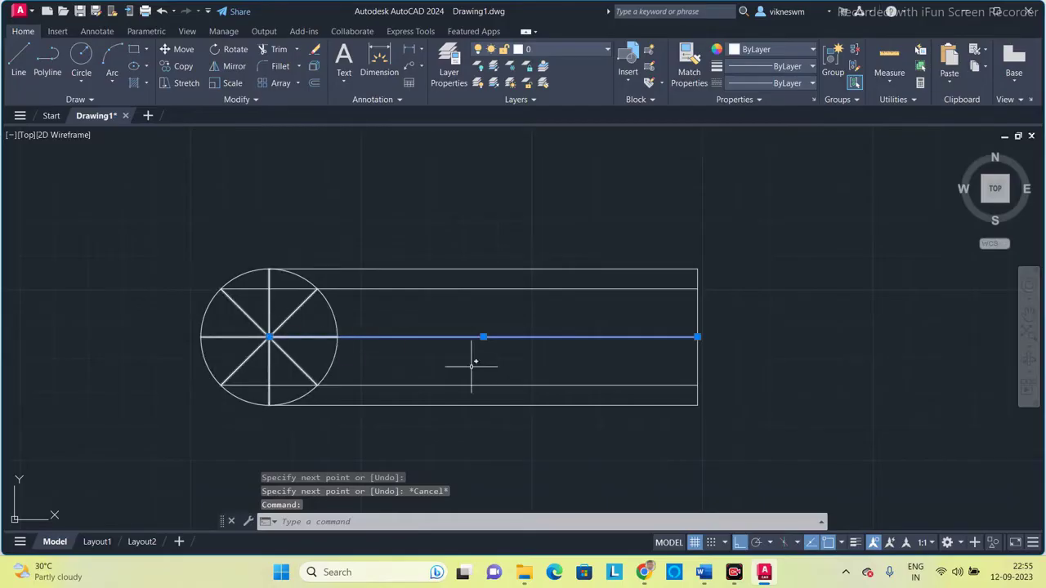
key(Escape)
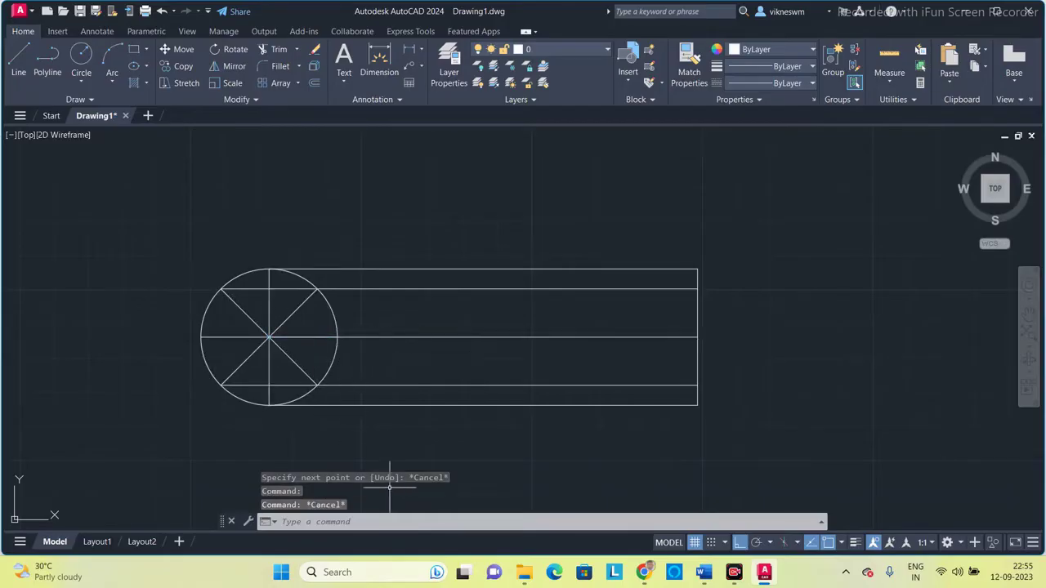
Step: Add 2.5-high, unrotated text labels: 1 and 2 below the circle, 3, 4 and 5 at its upper-right, top and upper-left division points
middle_drag(250, 401, 309, 384)
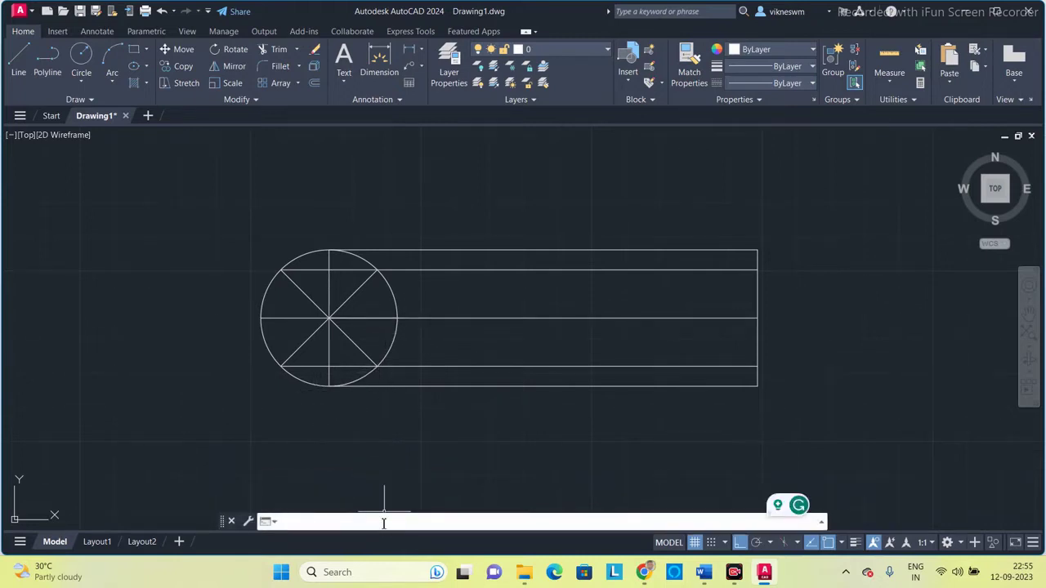
key(Return)
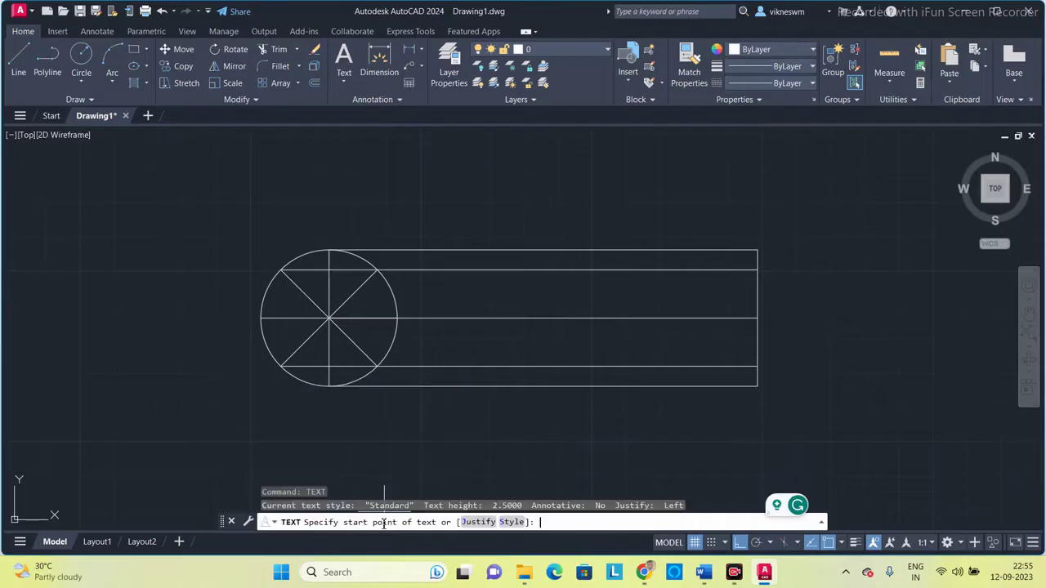
click(235, 431)
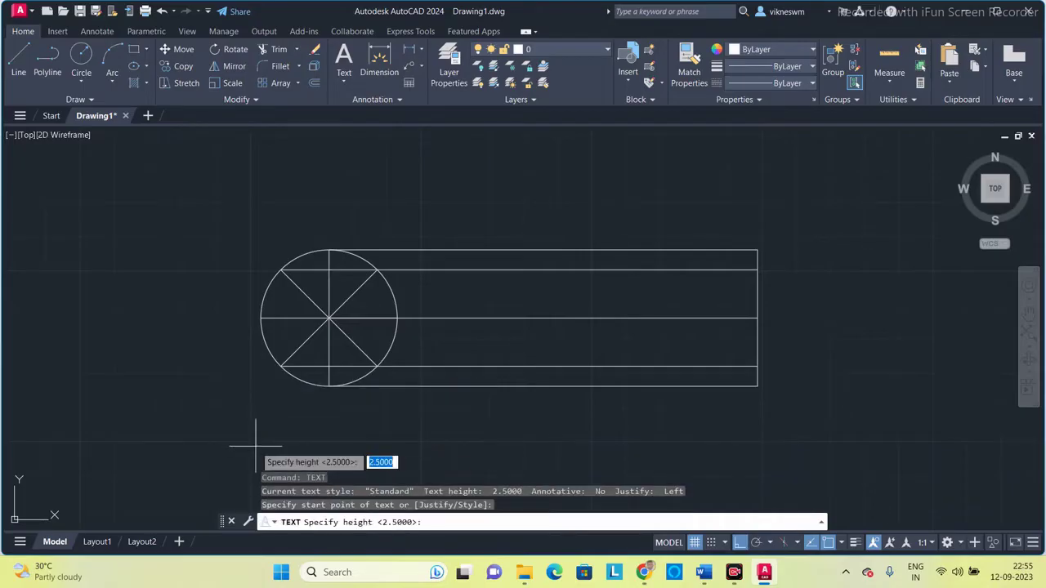
key(Return)
key(Return)
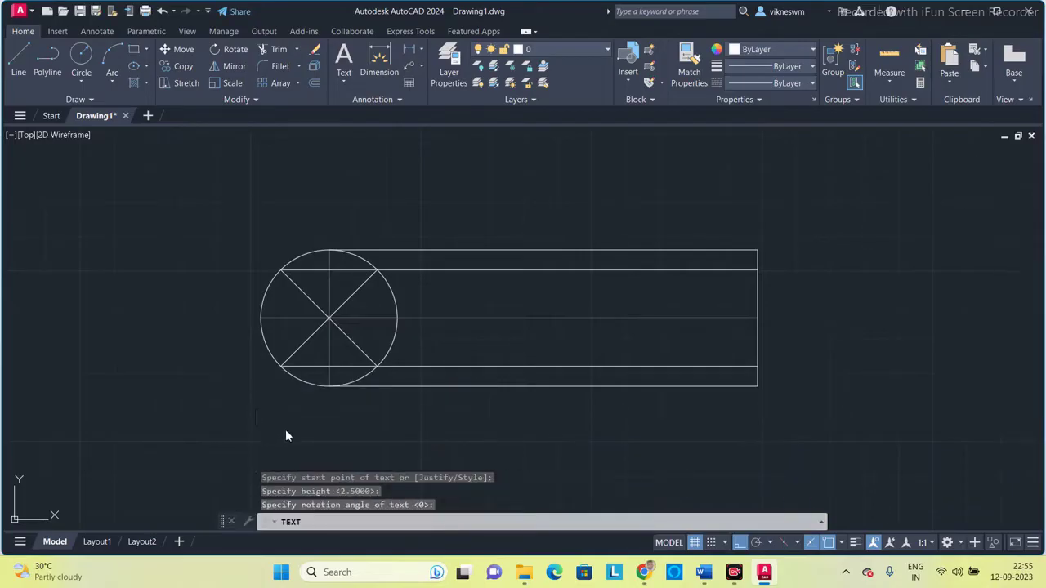
click(306, 423)
text(2)
text(2)
text(3)
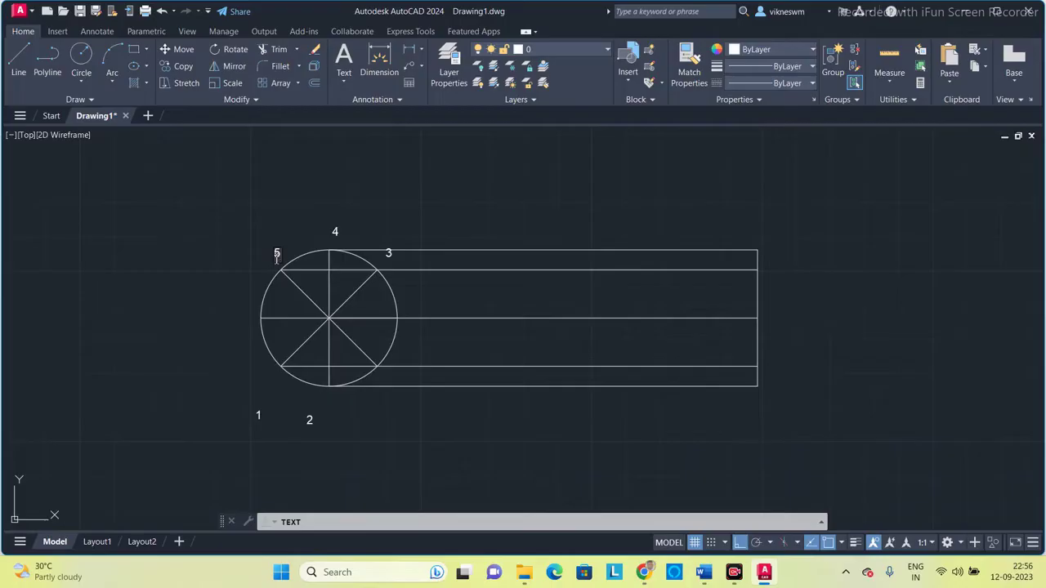
Step: Add labels 6 and 7 beside the circle's left and lower-left division points and end the text command
right_click(277, 255)
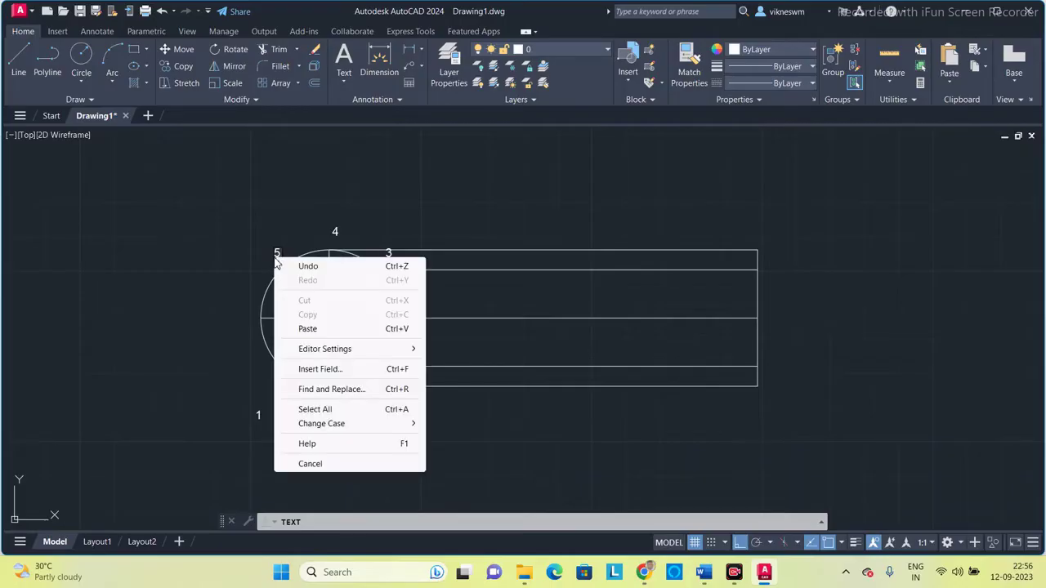
click(236, 325)
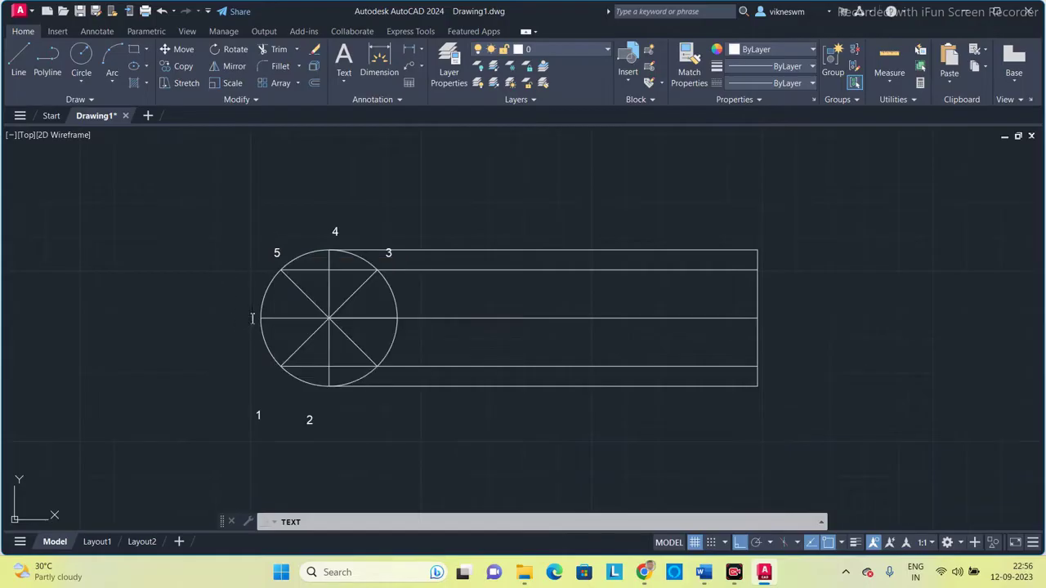
key(Return)
click(285, 411)
key(Escape)
Step: Turn Ortho off and move label 1 to the circle's lower-right division point
click(258, 416)
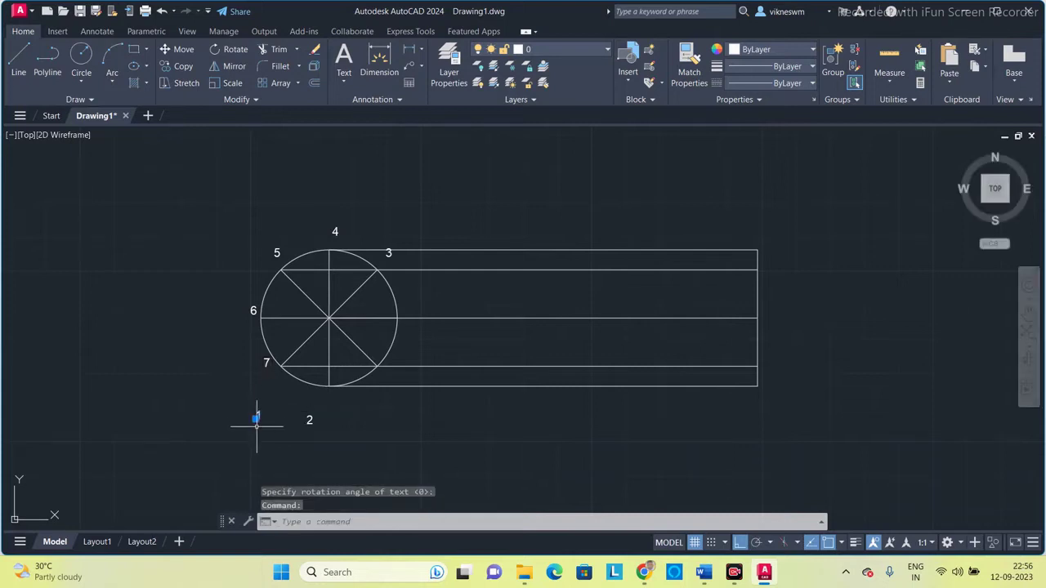
click(256, 418)
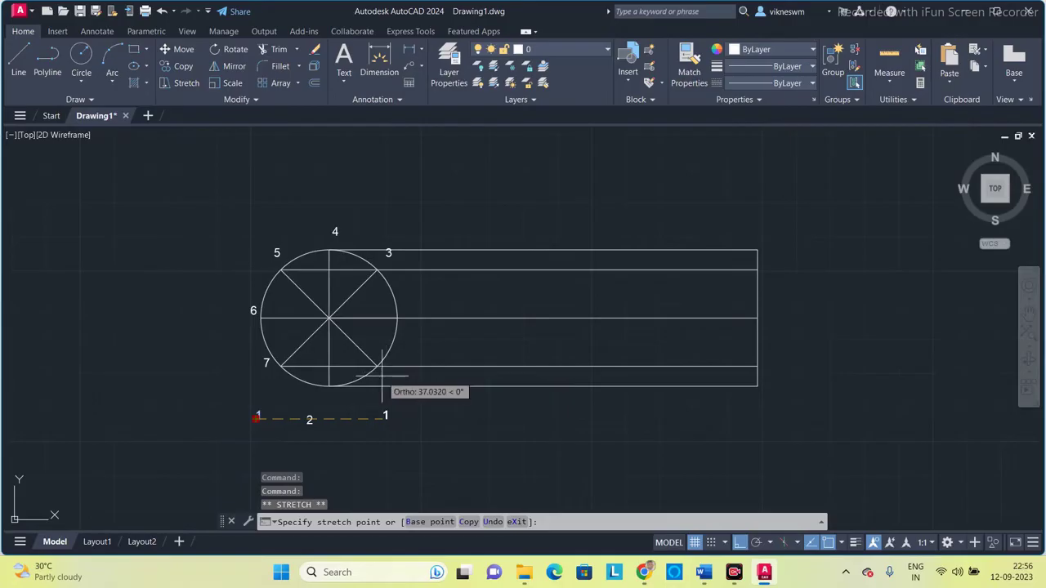
key(F8)
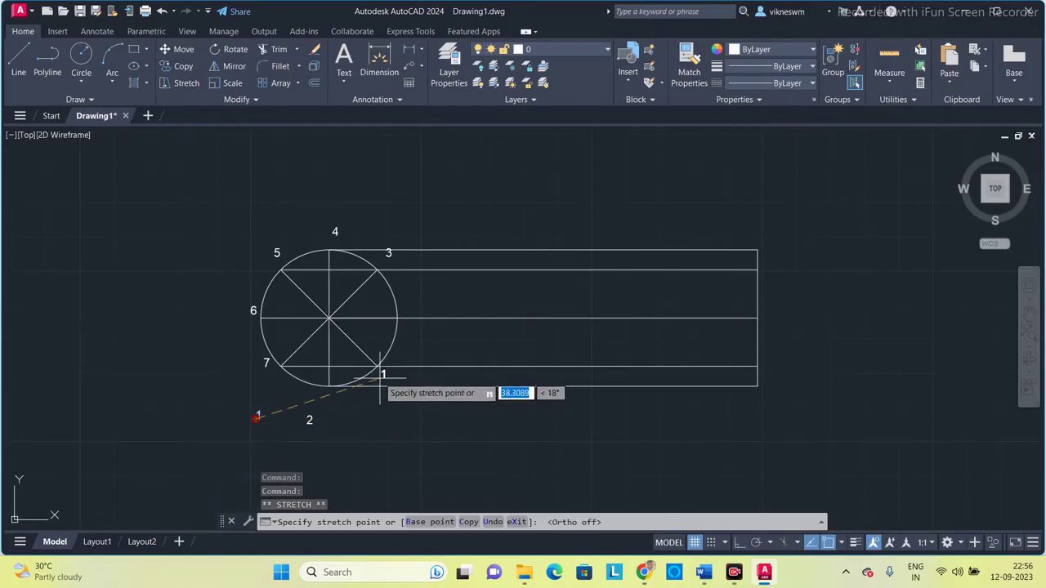
click(380, 374)
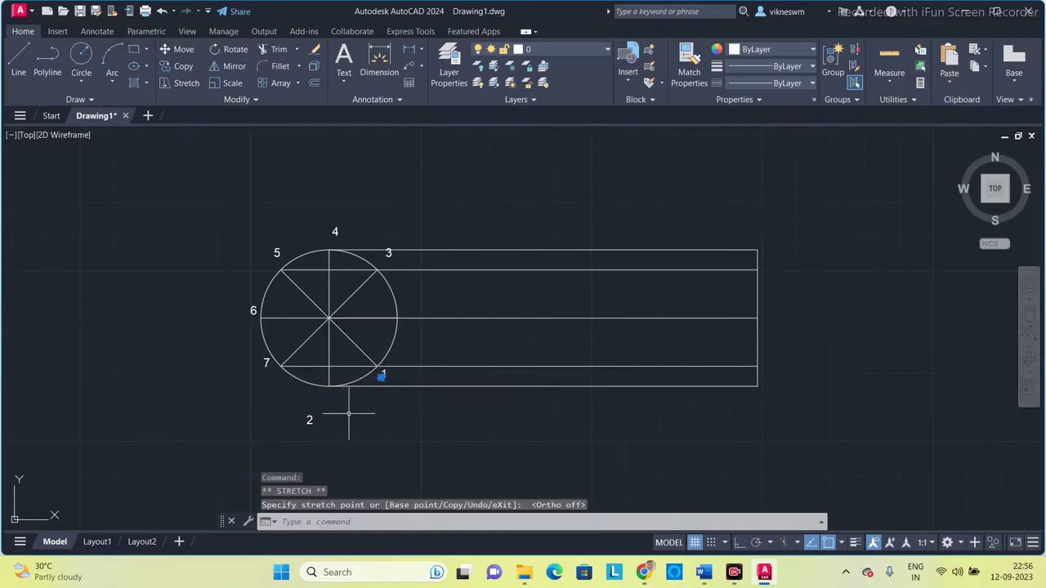
Step: Move label 2 to the circle's right quadrant and clear the selection
click(308, 422)
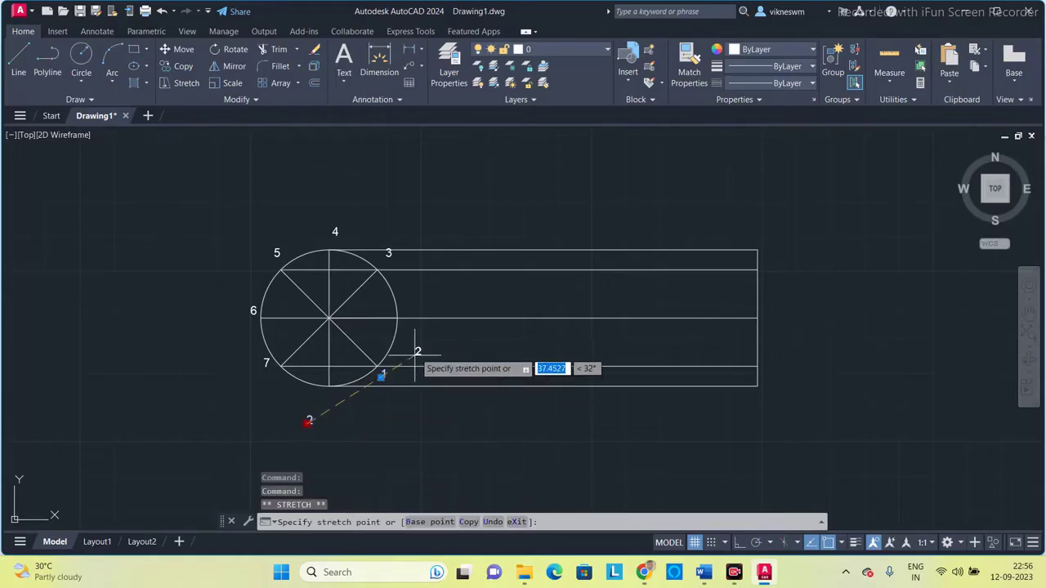
click(402, 333)
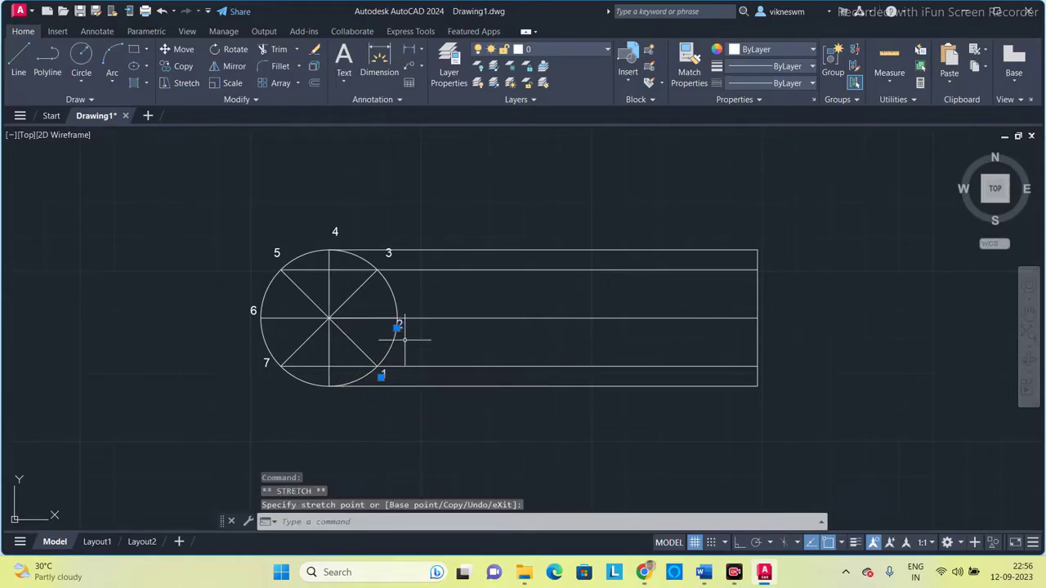
key(Escape)
Step: Copy label 2 to just below the circle's bottom point and change the copy's text to 8
click(400, 325)
key(ctrl+c)
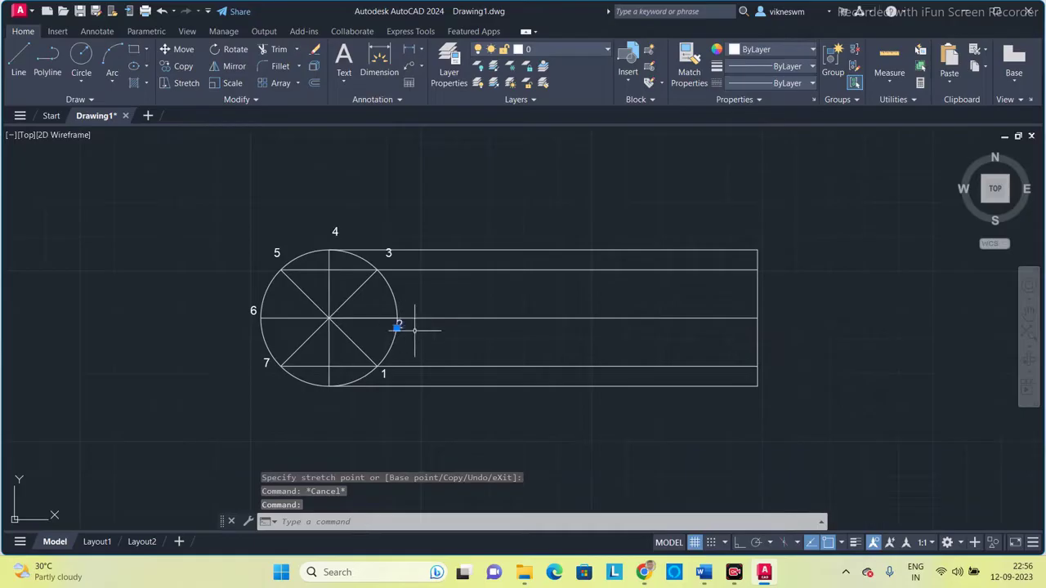
key(ctrl+v)
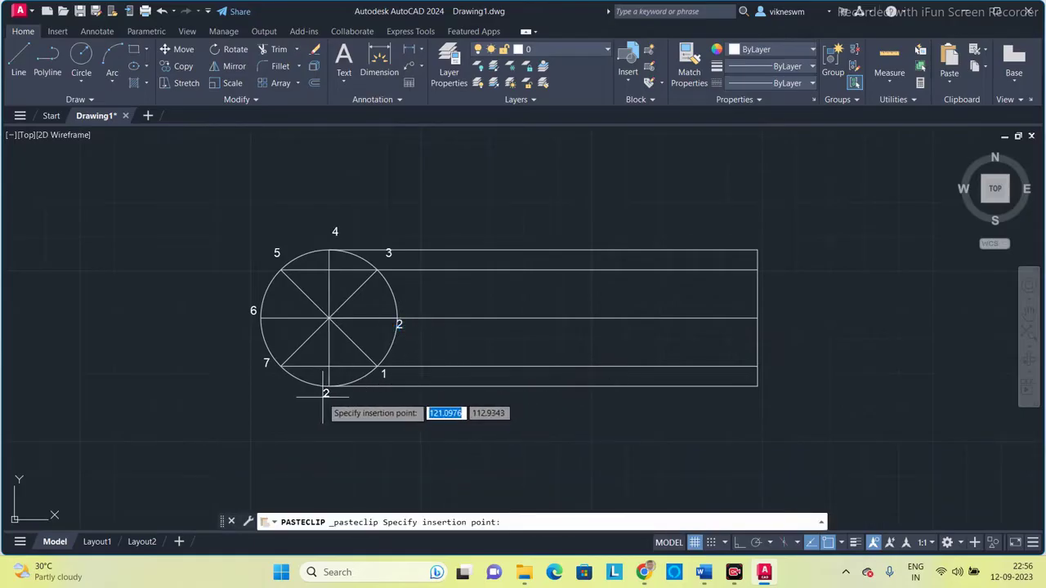
click(327, 395)
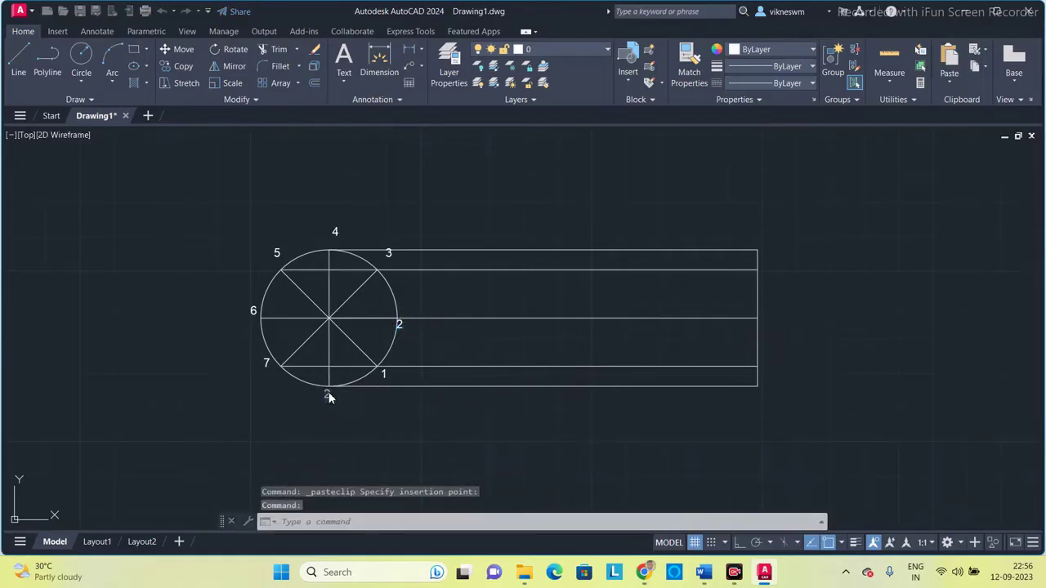
double_click(327, 395)
text(8)
key(Return)
key(Escape)
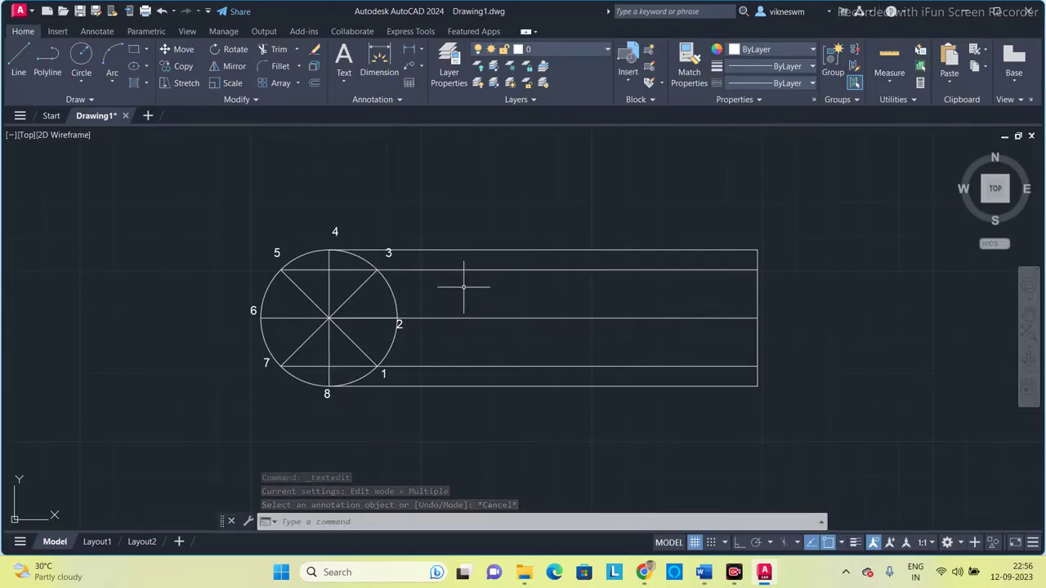
click(516, 318)
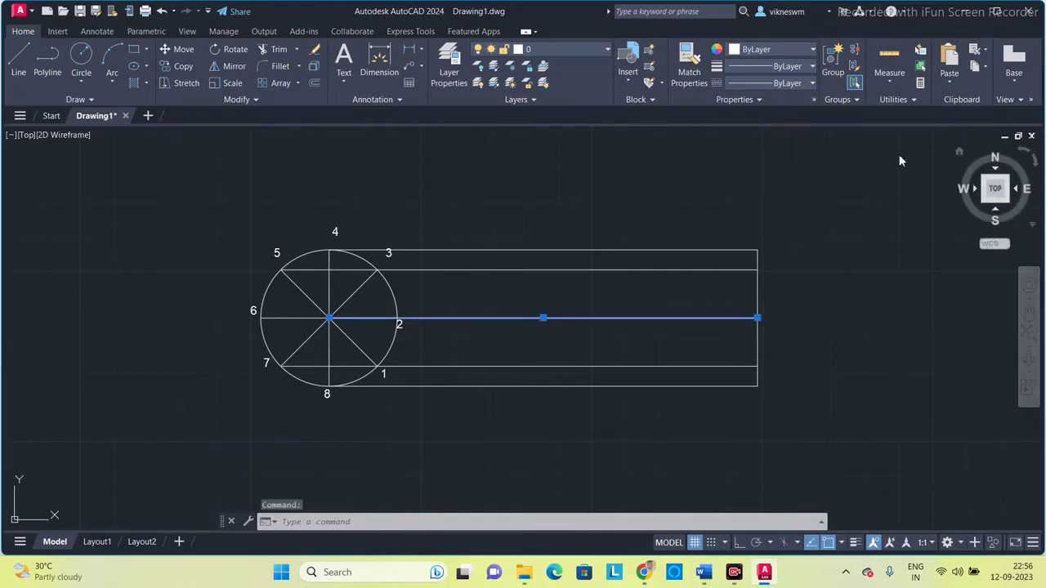
click(468, 520)
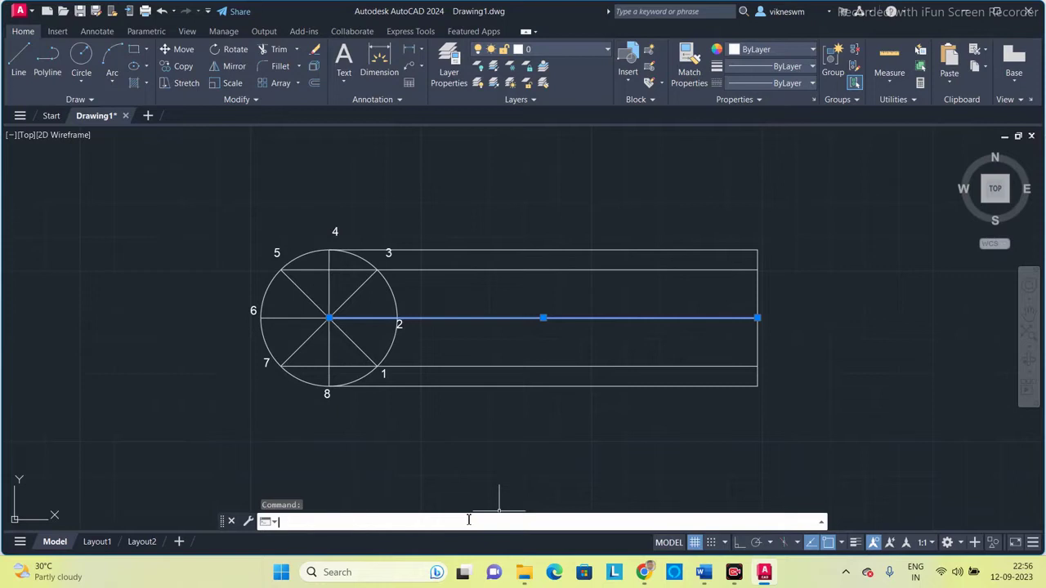
text(gcp)
key(Return)
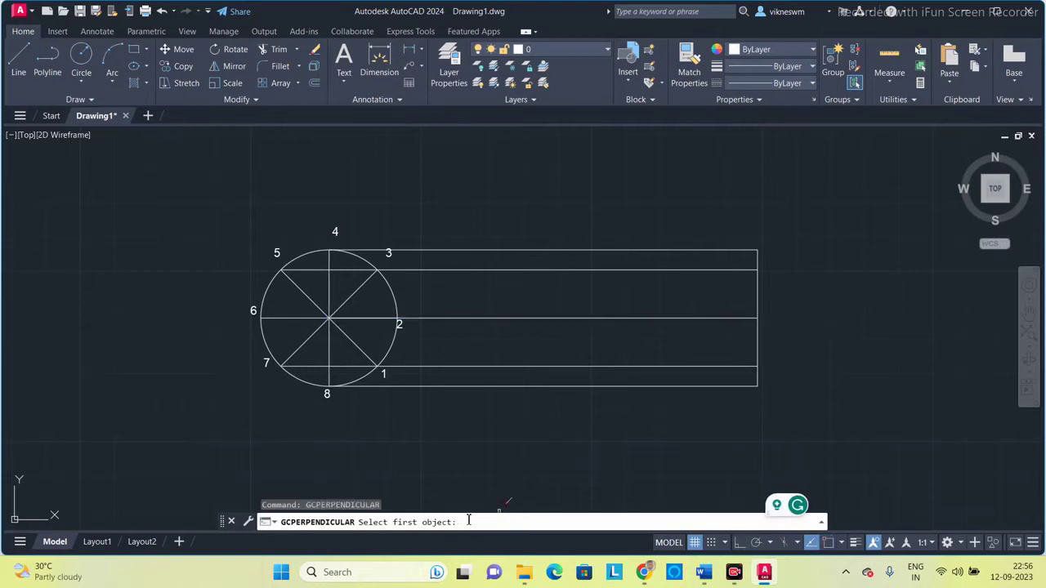
key(Escape)
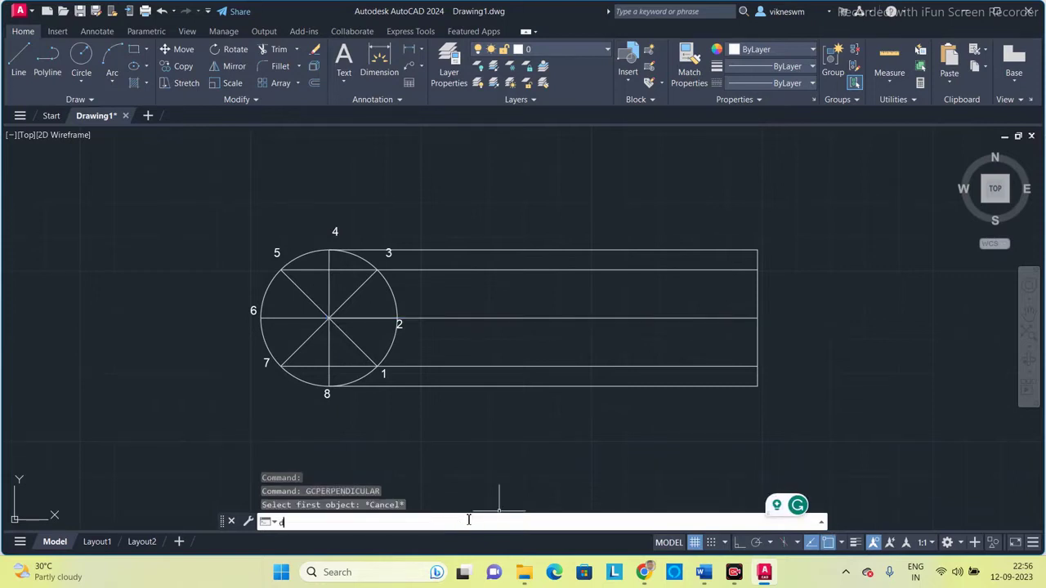
Step: Divide the horizontal centre line running from the circle's centre into 8 equal segments
key(Return)
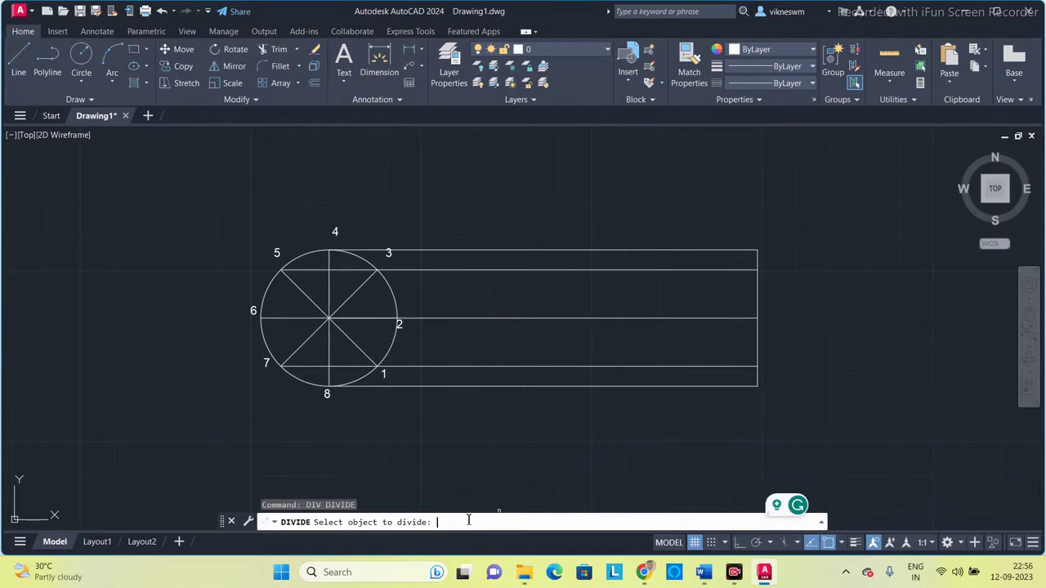
click(465, 317)
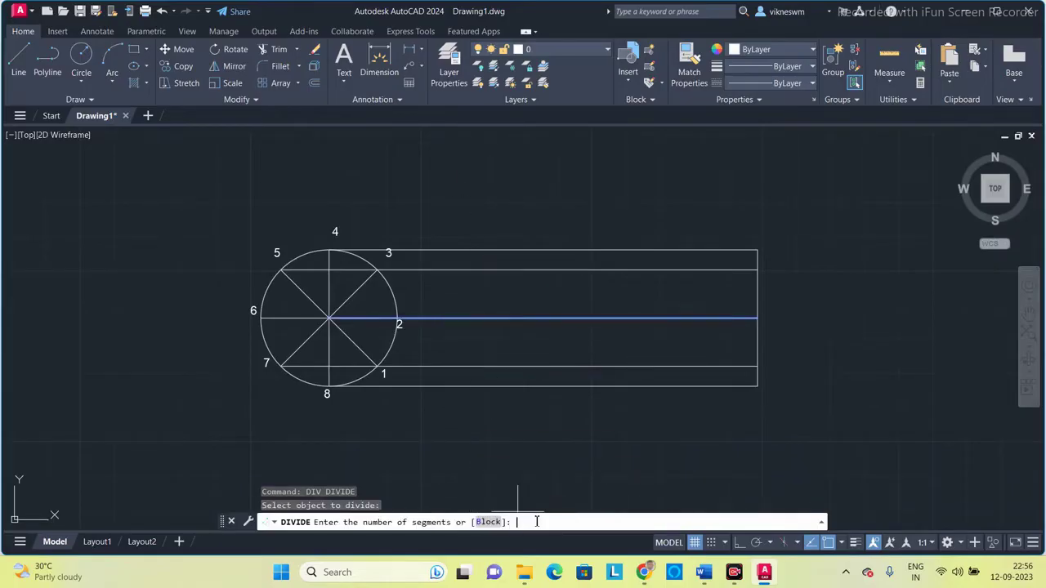
text(8)
key(Return)
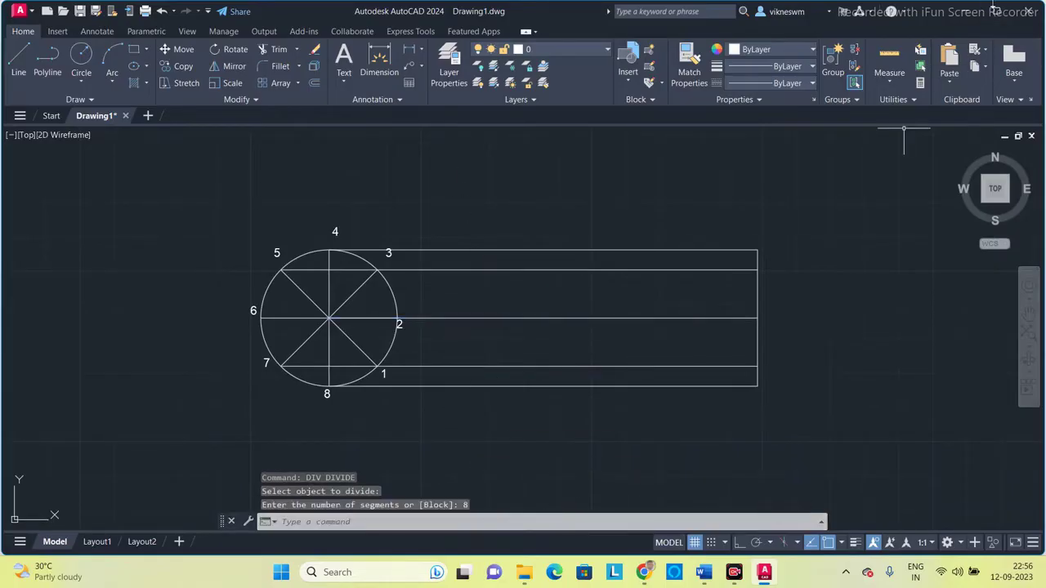
Step: Set the point style to the plain X marker with its size in absolute units
click(916, 101)
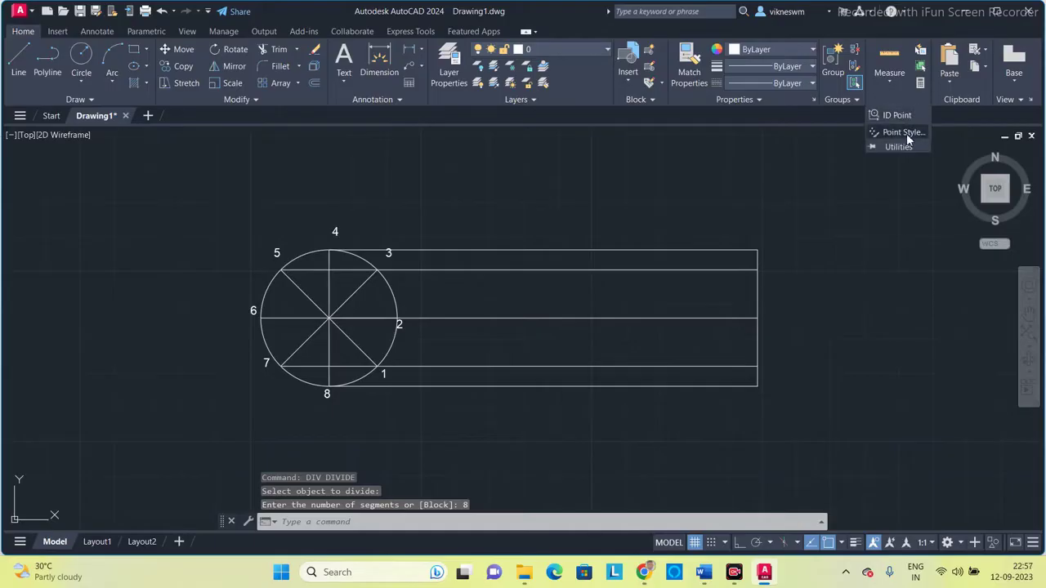
click(904, 133)
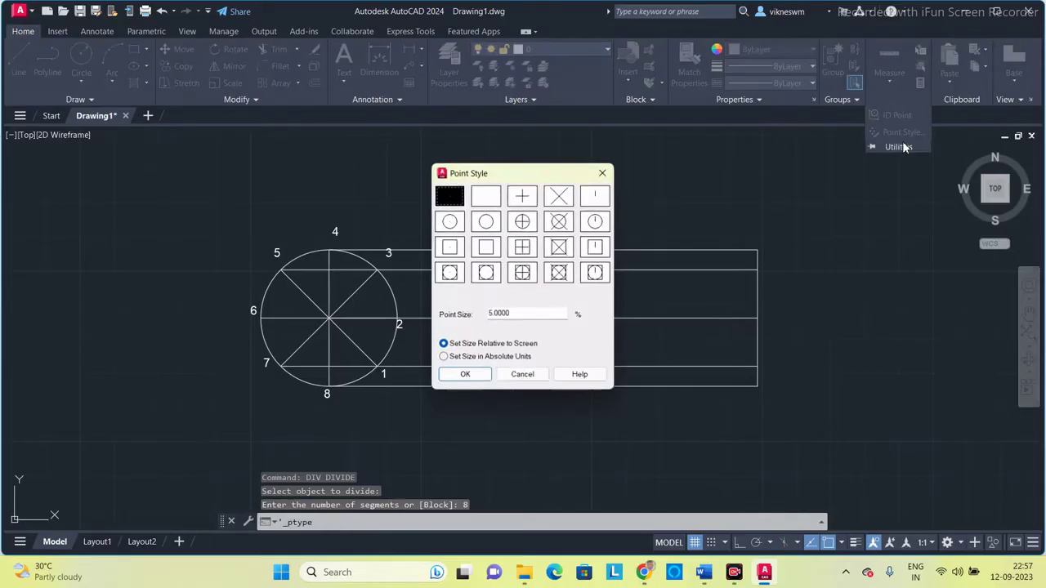
click(560, 196)
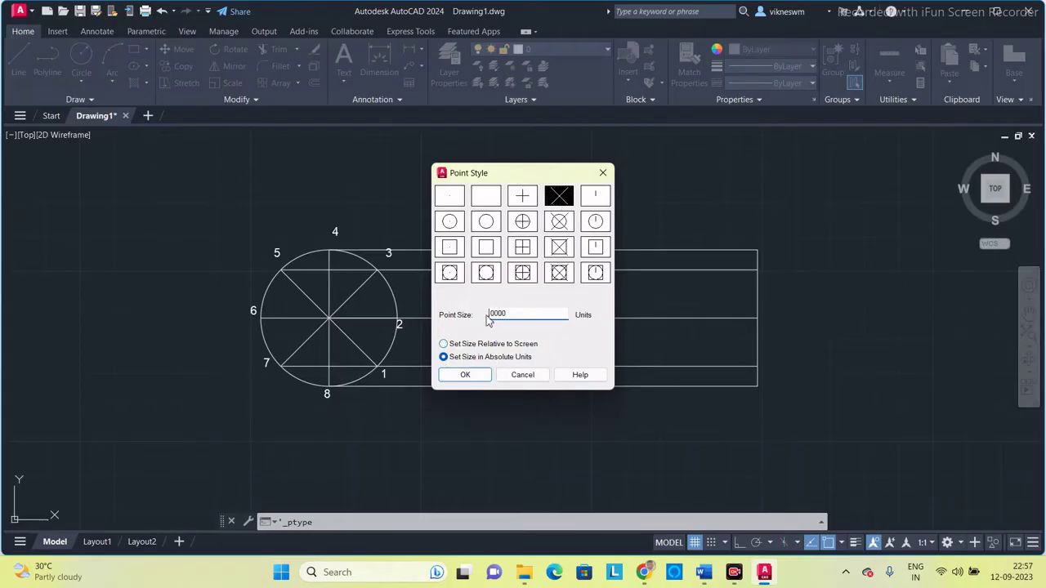
click(465, 374)
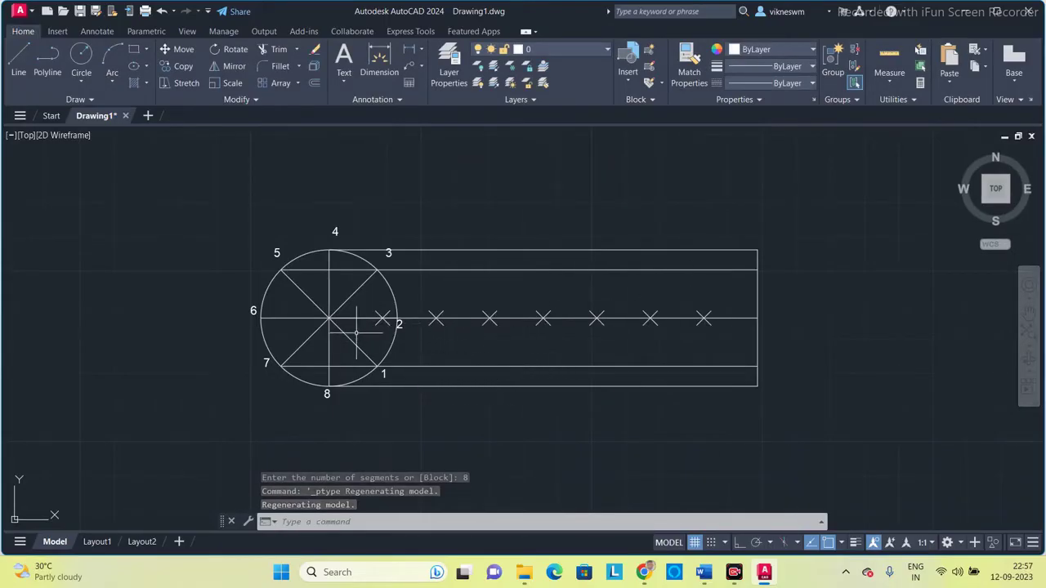
scroll(357, 331, up, 2)
scroll(357, 332, down, 2)
scroll(642, 346, up, 2)
mouse_move(643, 346)
middle_down()
mouse_move(596, 327)
mouse_move(427, 305)
mouse_move(435, 312)
middle_up()
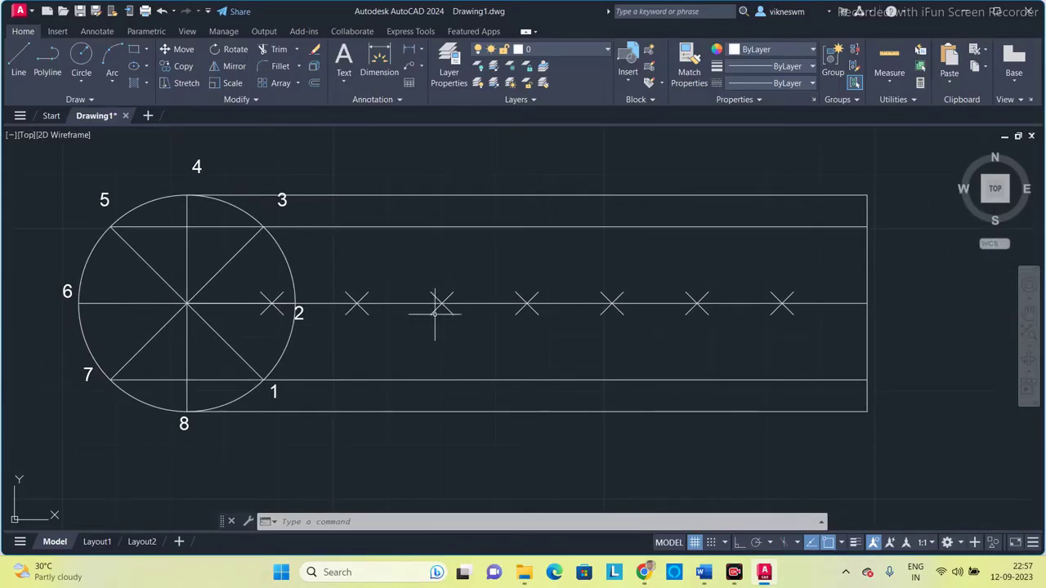
click(277, 240)
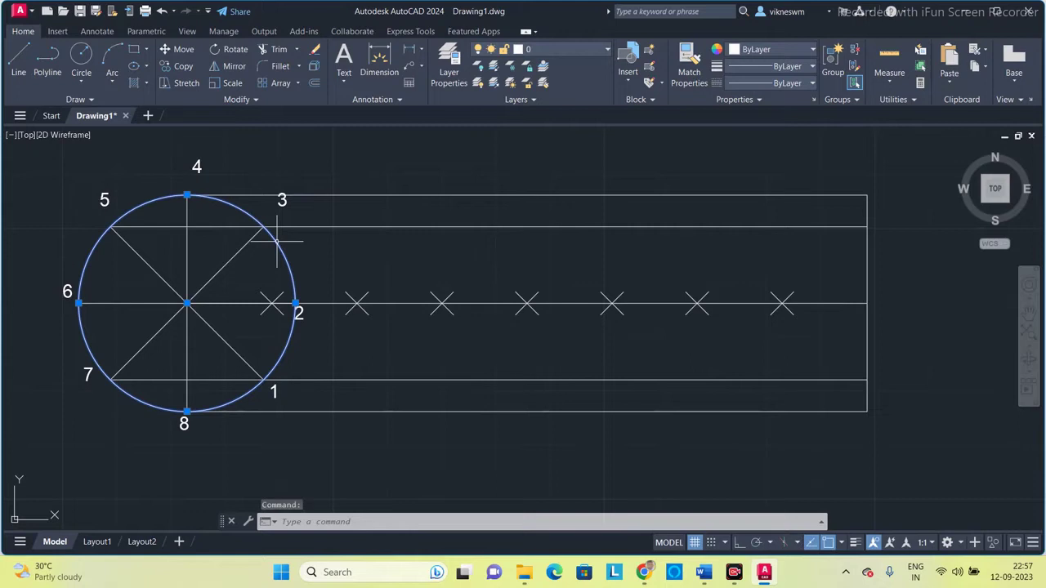
click(188, 304)
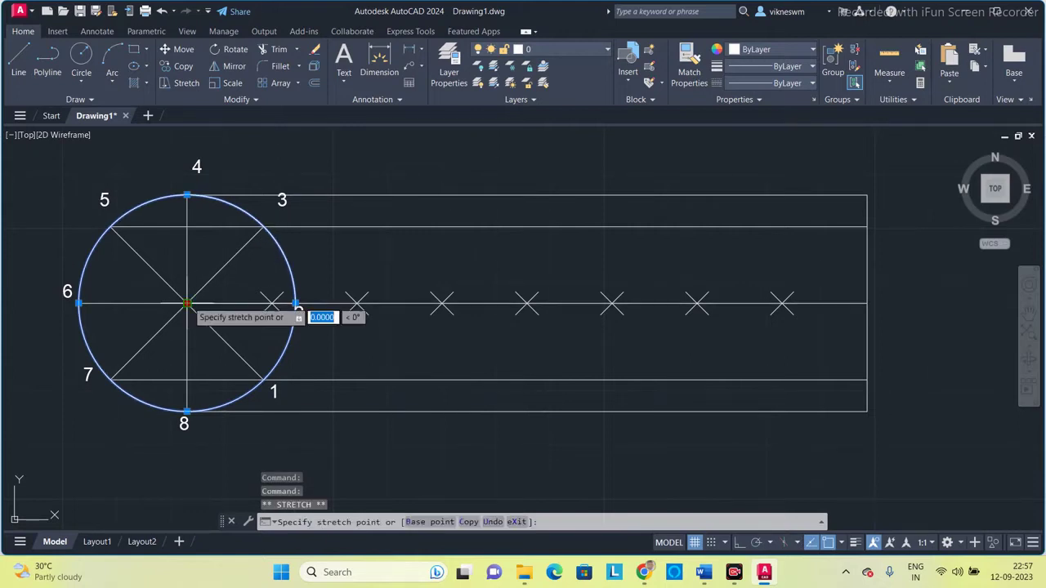
click(187, 303)
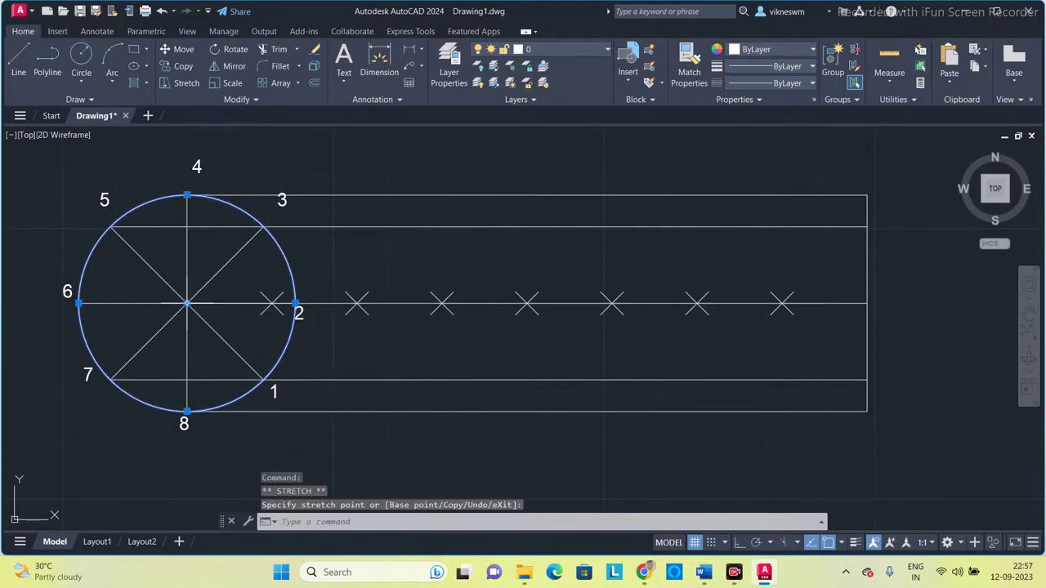
key(Escape)
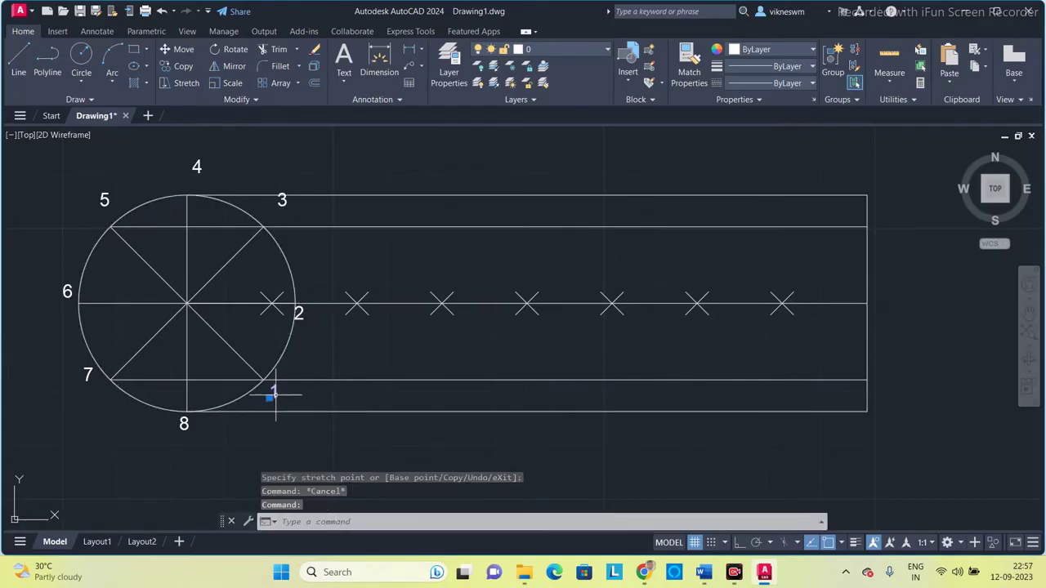
Step: Copy label 1 beneath each of the seven division points along the centre line
key(ctrl+c)
key(ctrl+v)
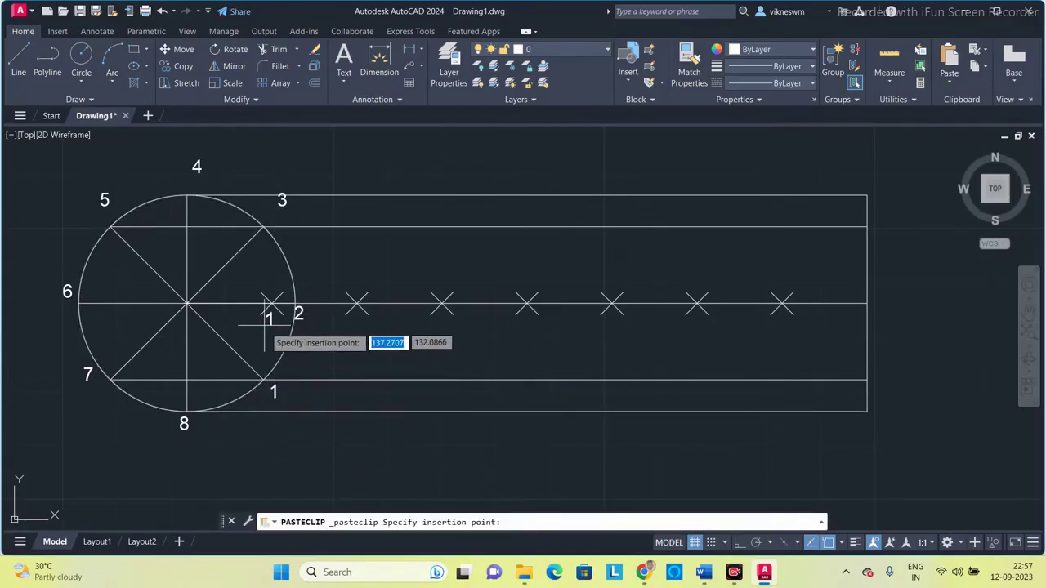
click(267, 331)
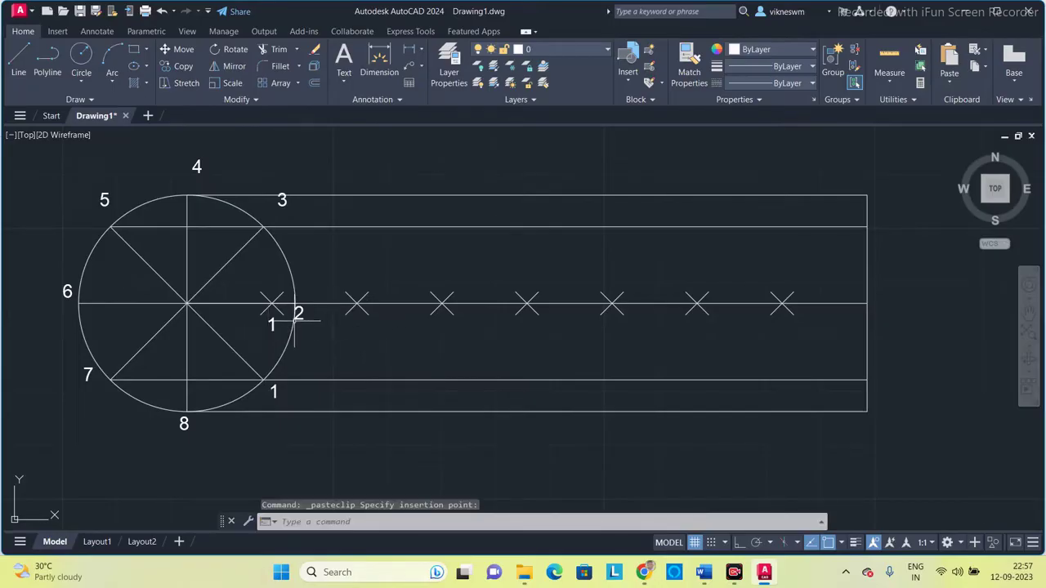
key(ctrl+v)
click(360, 329)
key(ctrl+v)
click(450, 329)
key(ctrl+v)
click(532, 328)
key(ctrl+v)
click(608, 329)
key(ctrl+v)
click(691, 329)
key(ctrl+v)
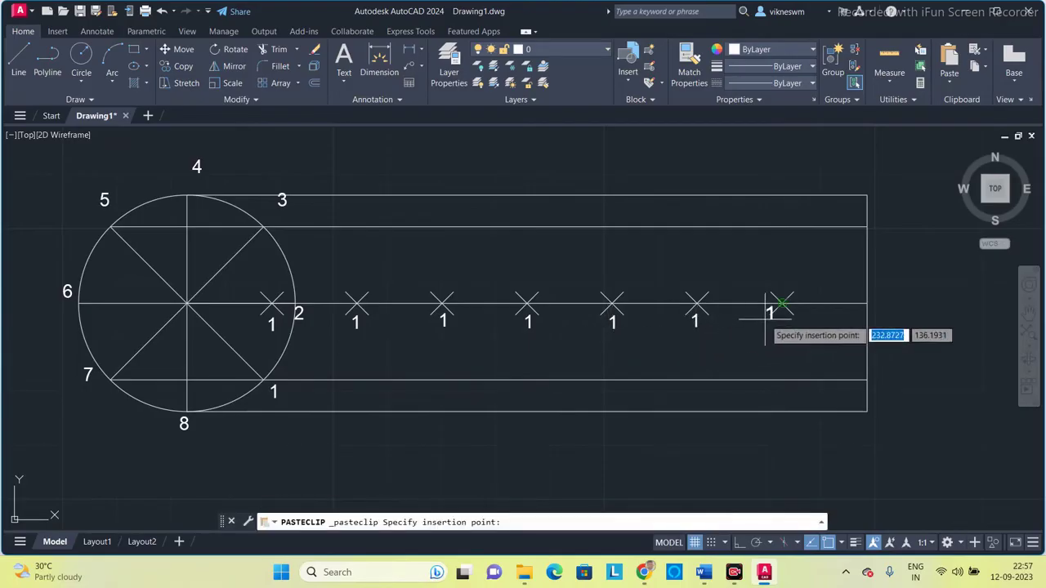
click(774, 325)
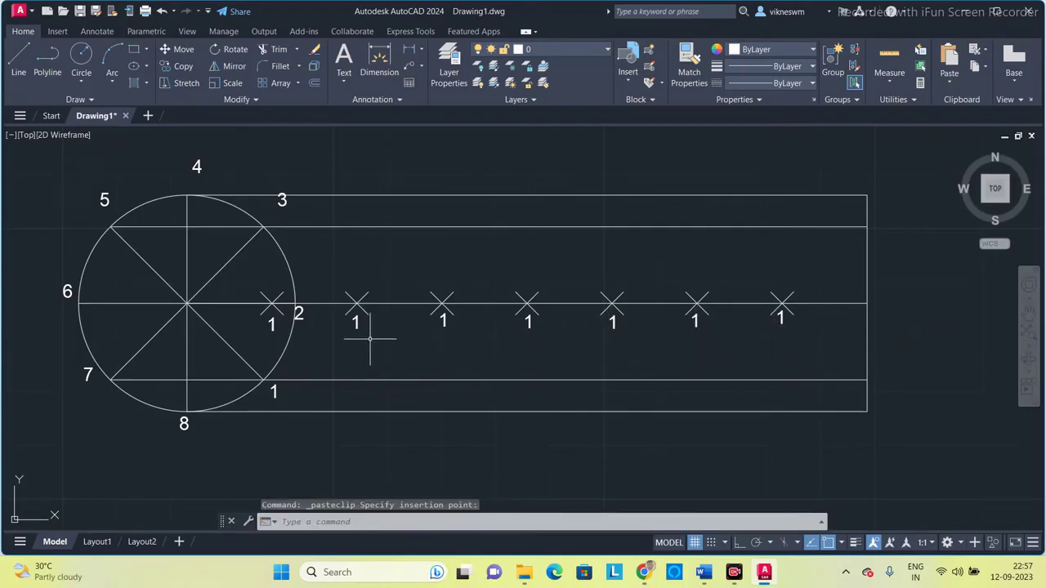
Step: Change the labels under the first and second centre-line division points to 1' and 2'
click(268, 320)
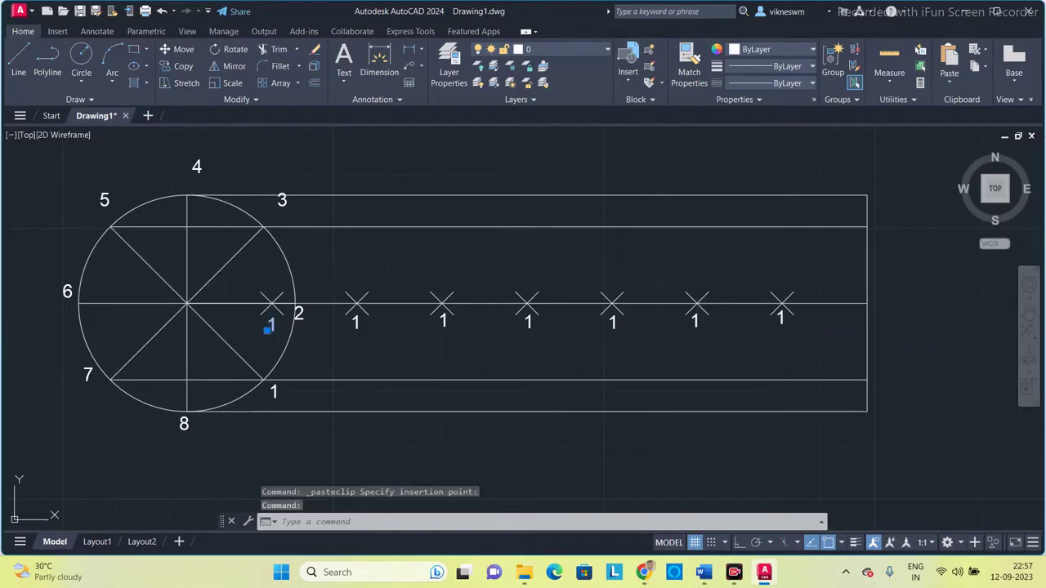
double_click(271, 326)
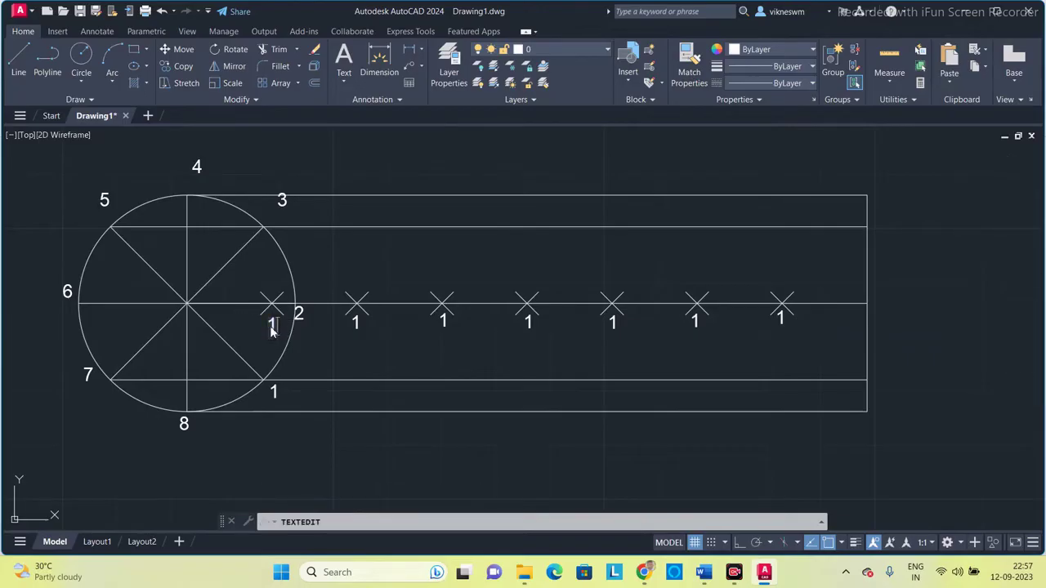
key(Return)
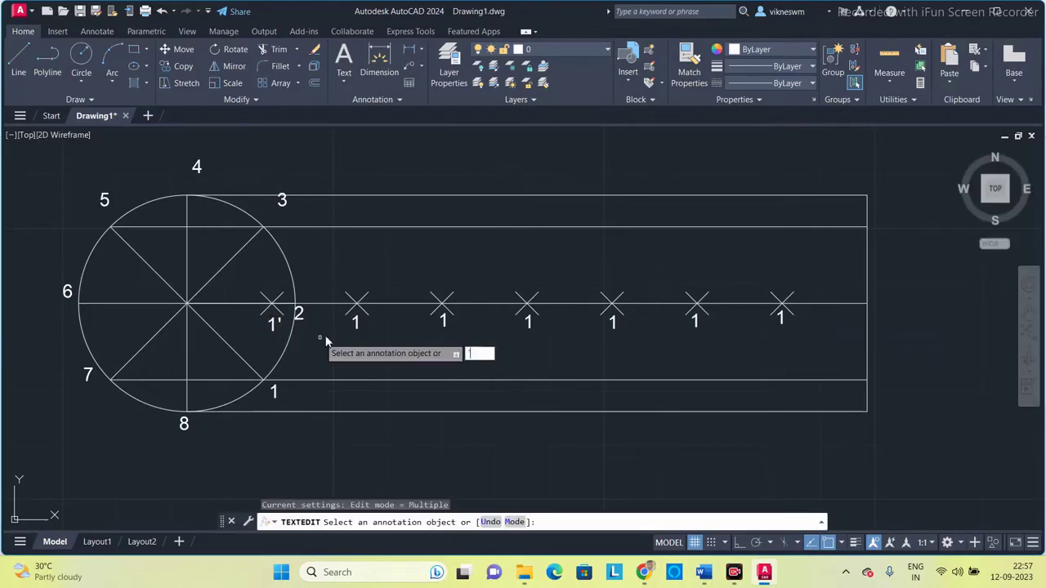
key(Escape)
click(358, 321)
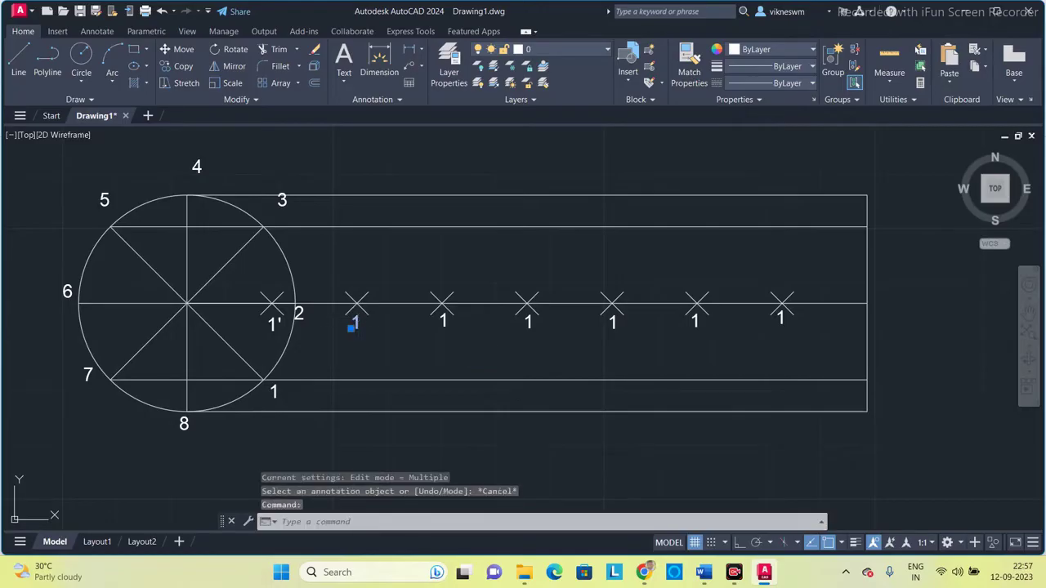
double_click(356, 323)
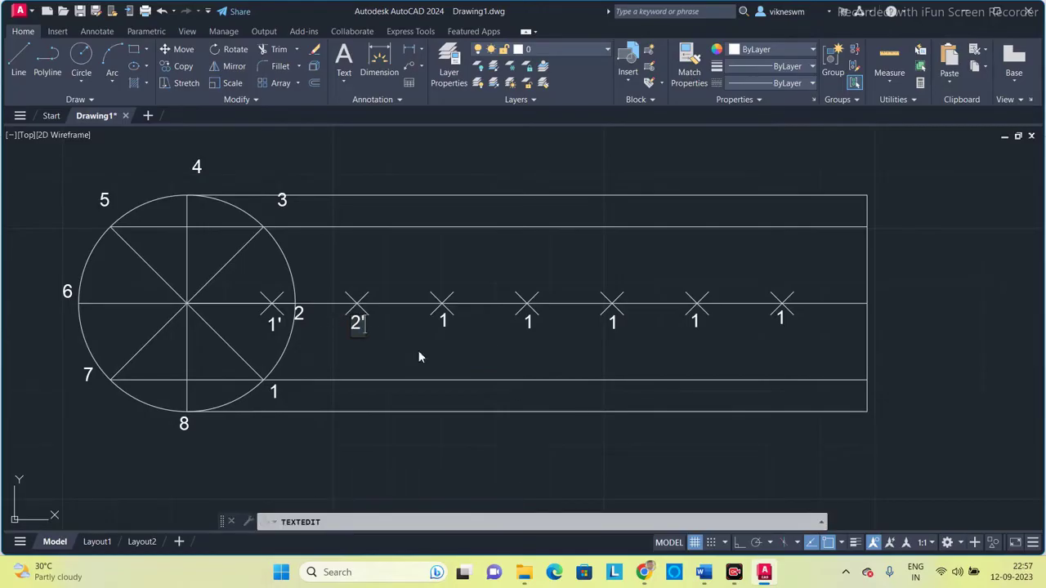
click(420, 378)
key(Escape)
Step: Change the label under the third centre-line division point to 3'
click(448, 313)
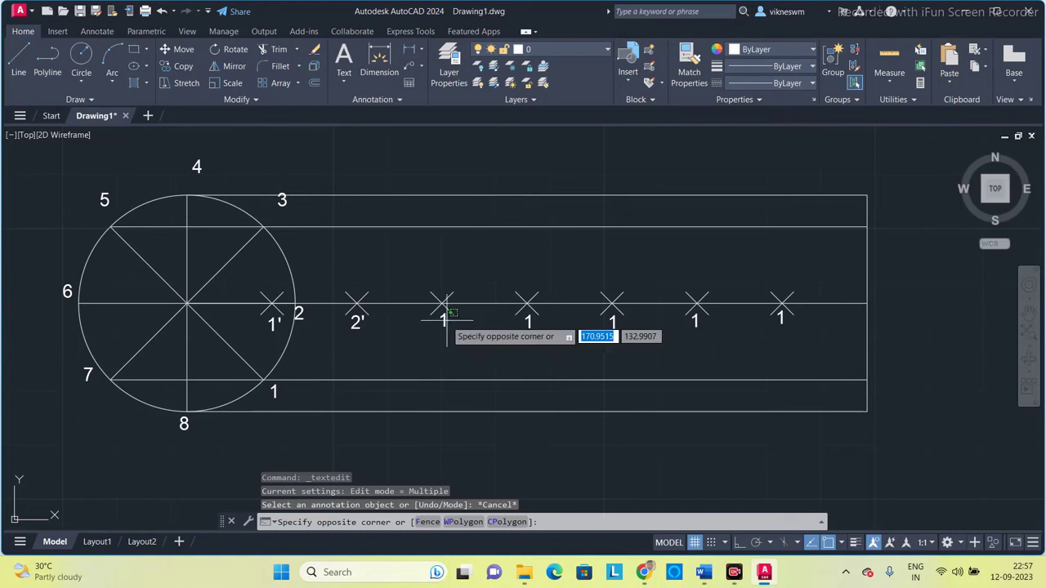
click(443, 320)
double_click(442, 323)
text(3)
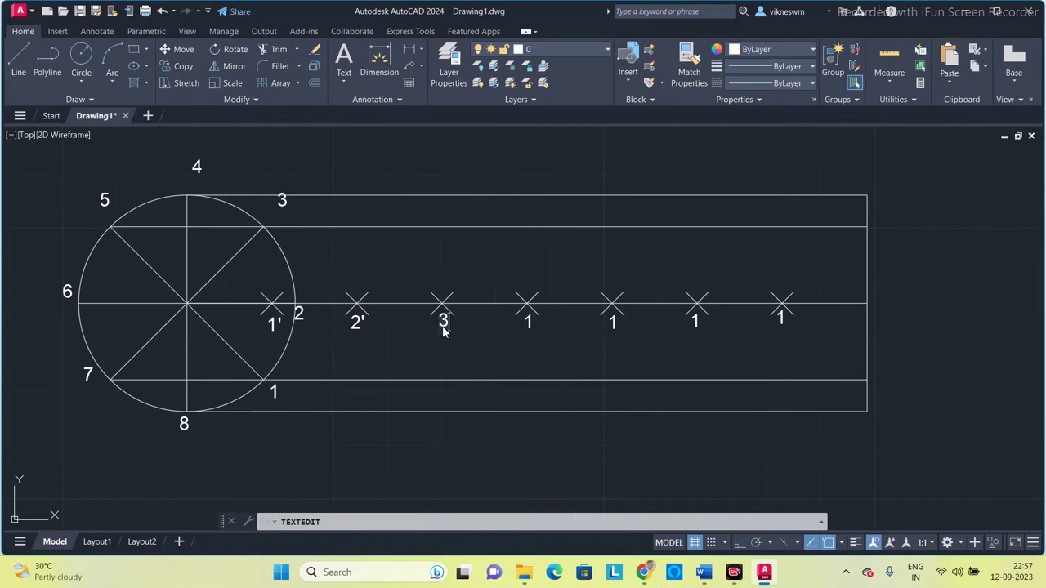
text(')
click(482, 343)
key(Escape)
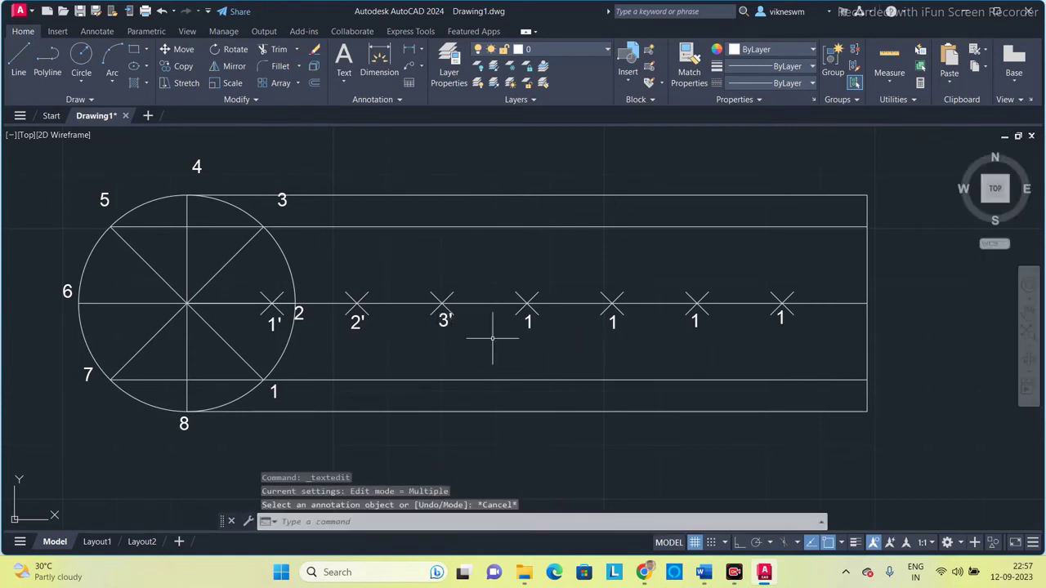
click(529, 321)
double_click(530, 323)
text(4)
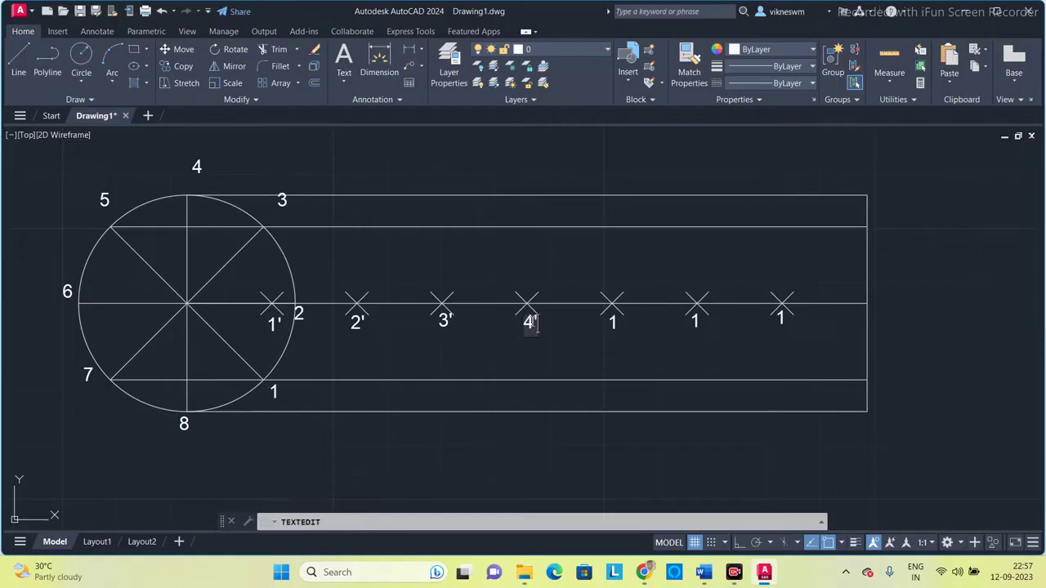
key(Escape)
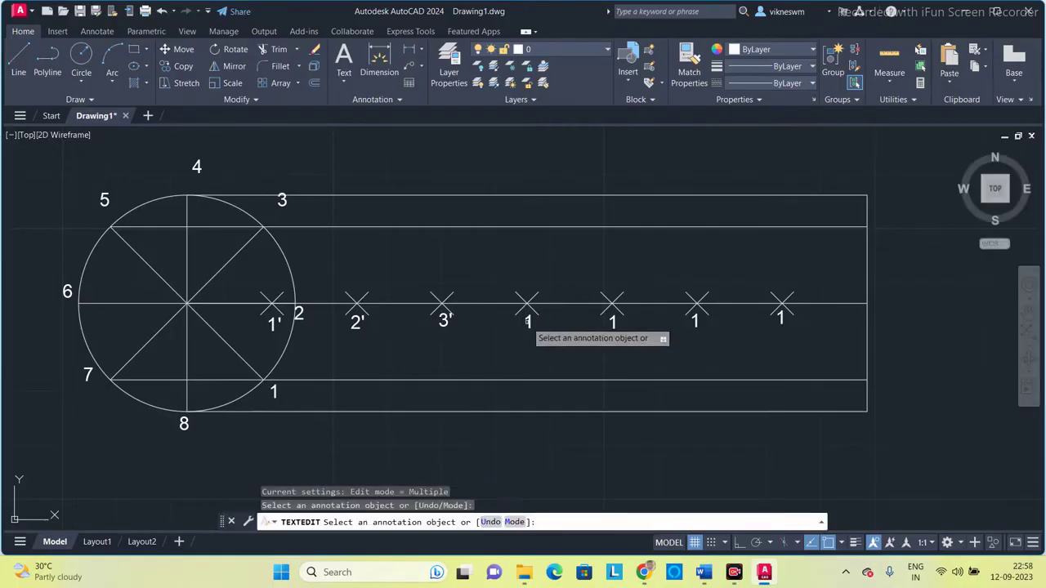
Step: Change the label under the fourth centre-line division point to 4'
click(527, 322)
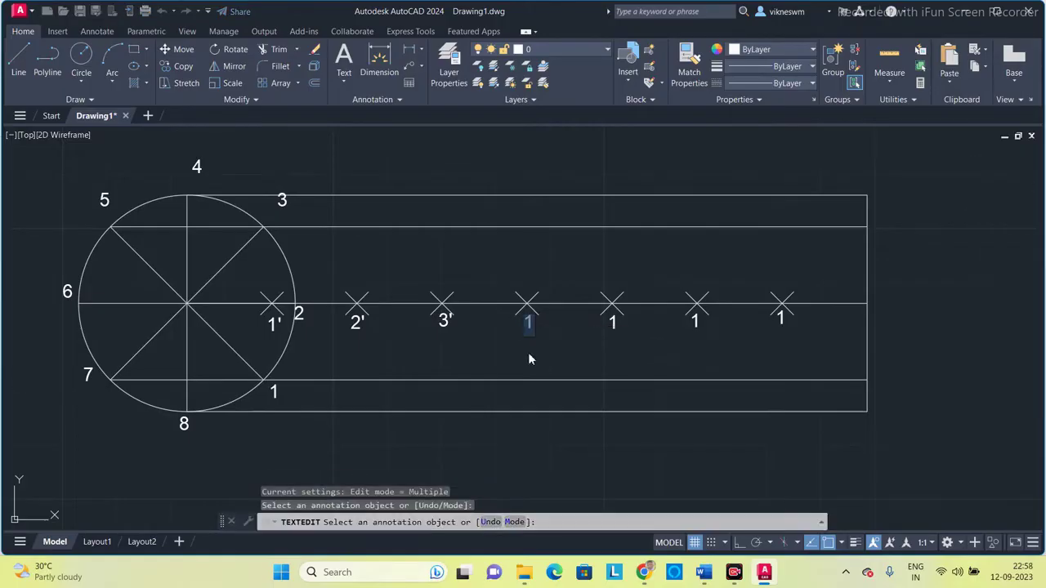
click(528, 321)
text(4')
key(Escape)
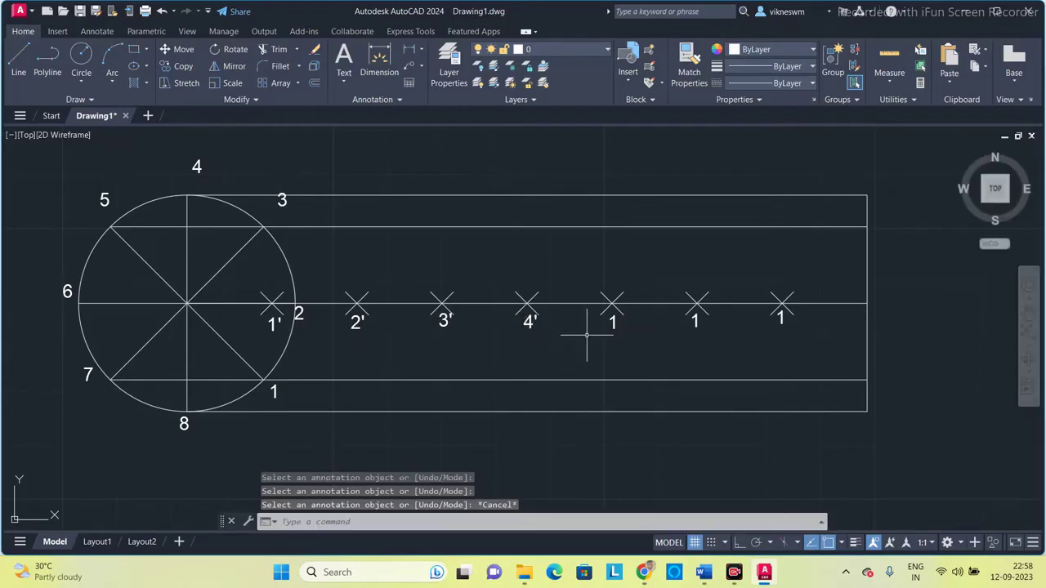
Step: Change the labels under the fifth and sixth centre-line division points to 5' and 6'
click(613, 323)
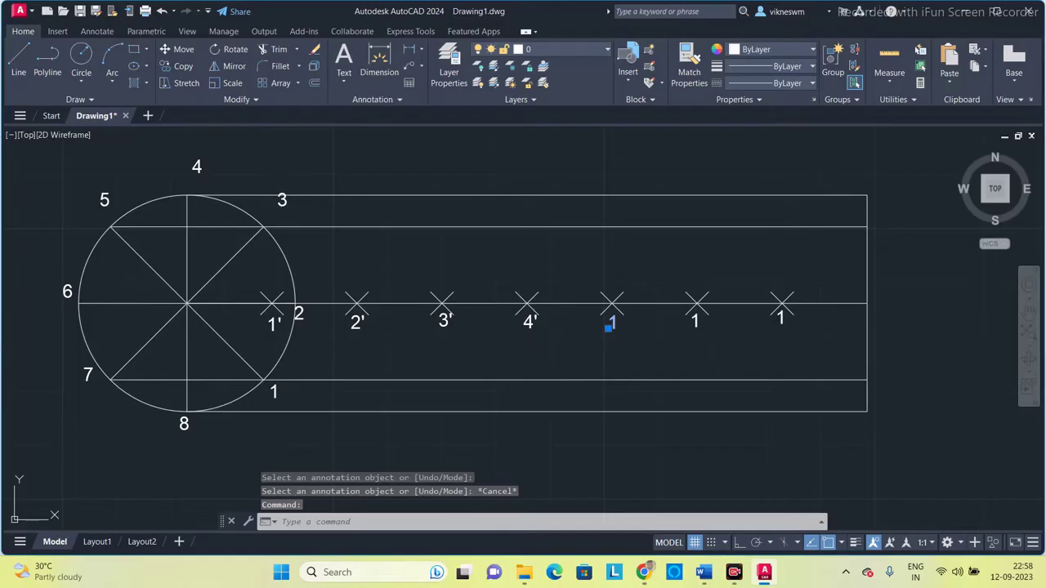
double_click(612, 324)
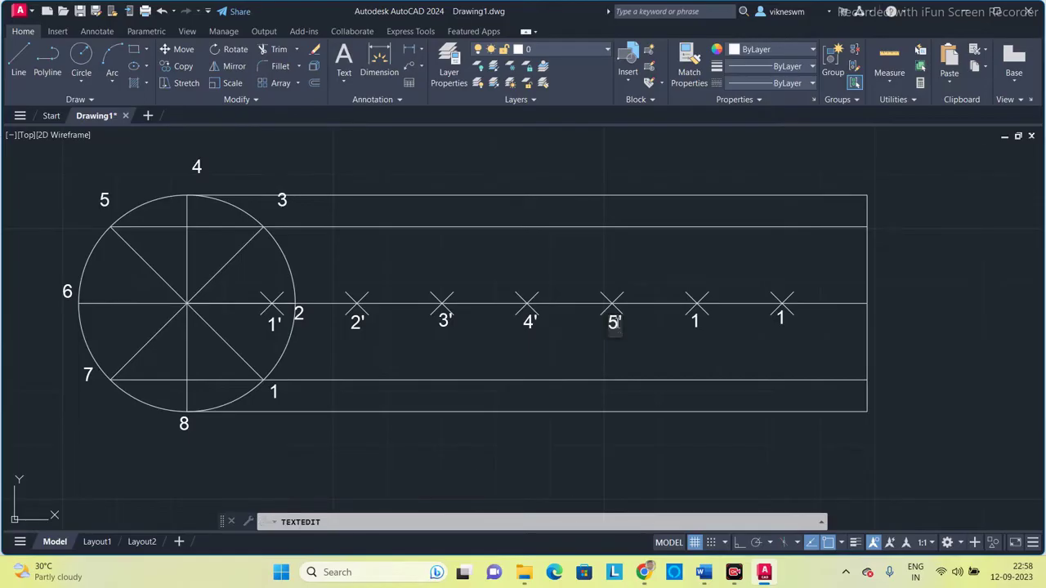
key(Escape)
click(693, 321)
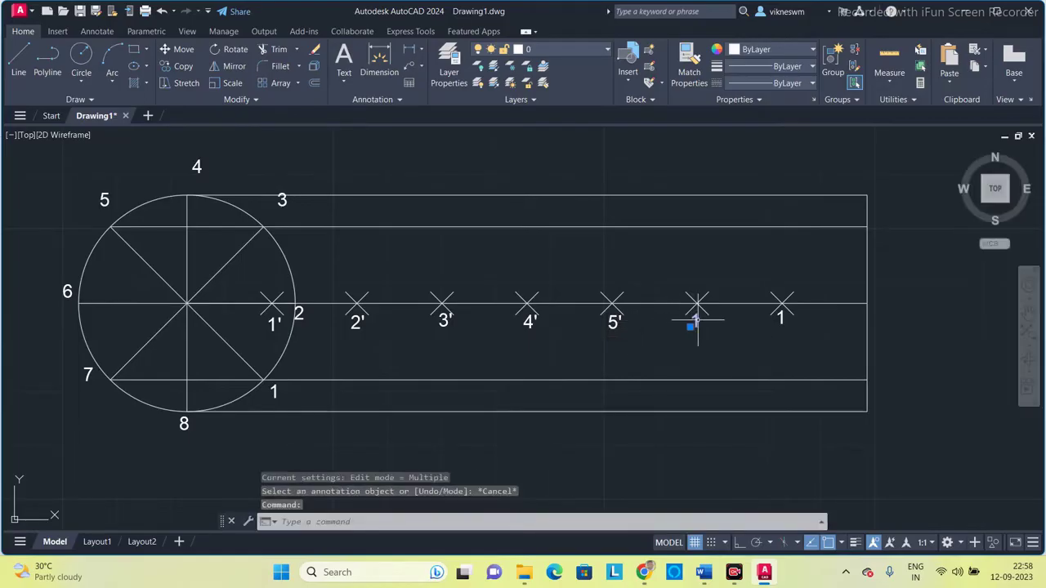
key(Return)
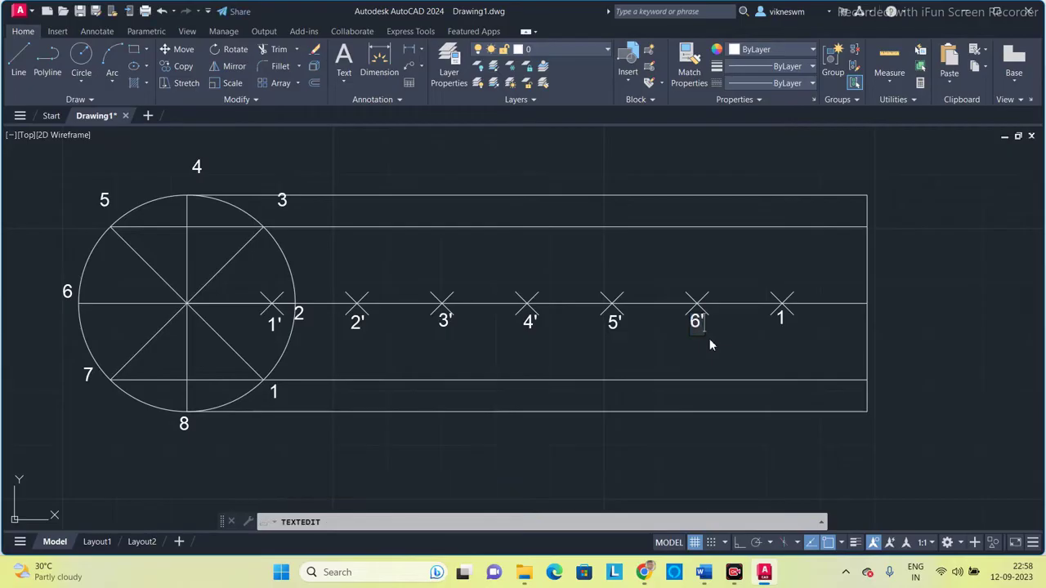
text(6')
key(Escape)
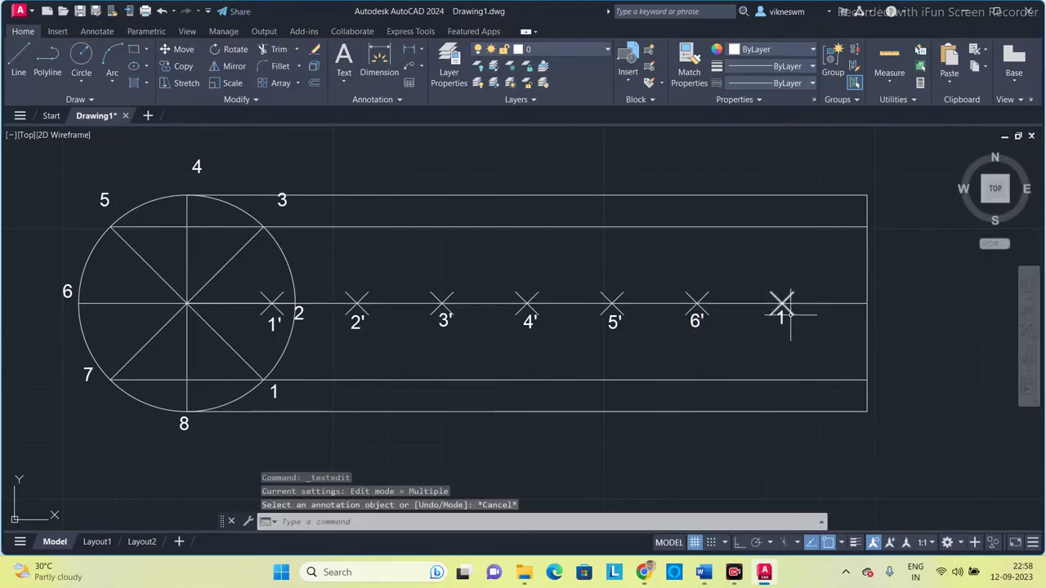
click(782, 319)
key(Return)
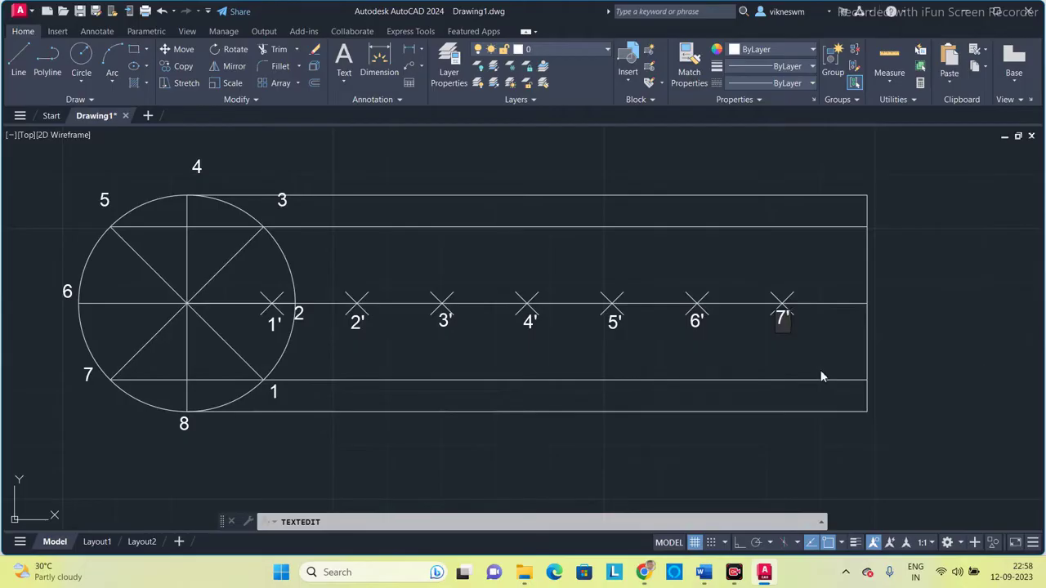
key(Escape)
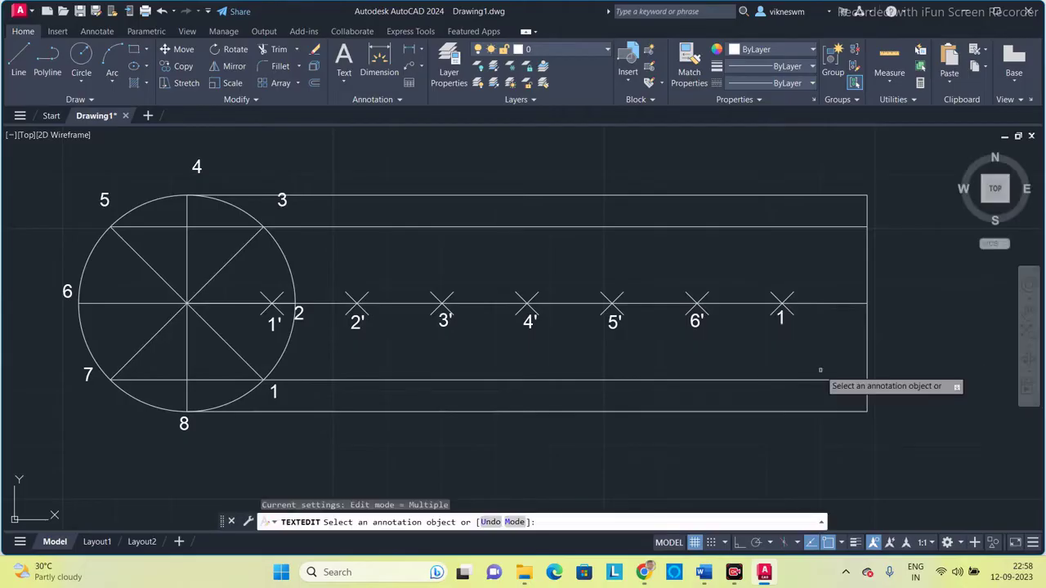
Step: Change the label under the seventh centre-line division point to 7'
click(782, 321)
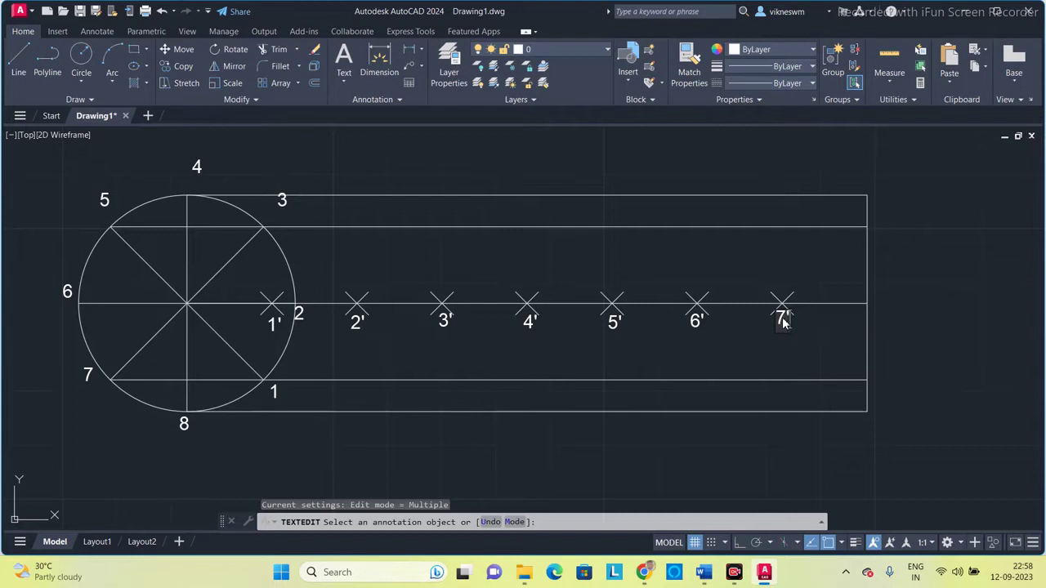
click(810, 362)
key(Escape)
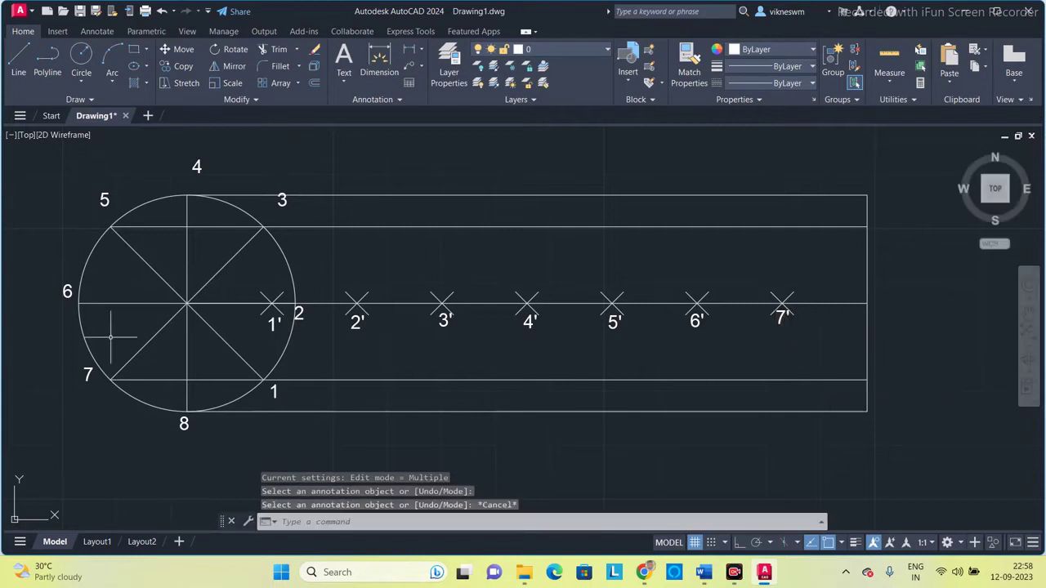
Step: Move the circle's centre to 1' and place a point where its left side crosses the horizontal line through 7 and 1
click(226, 203)
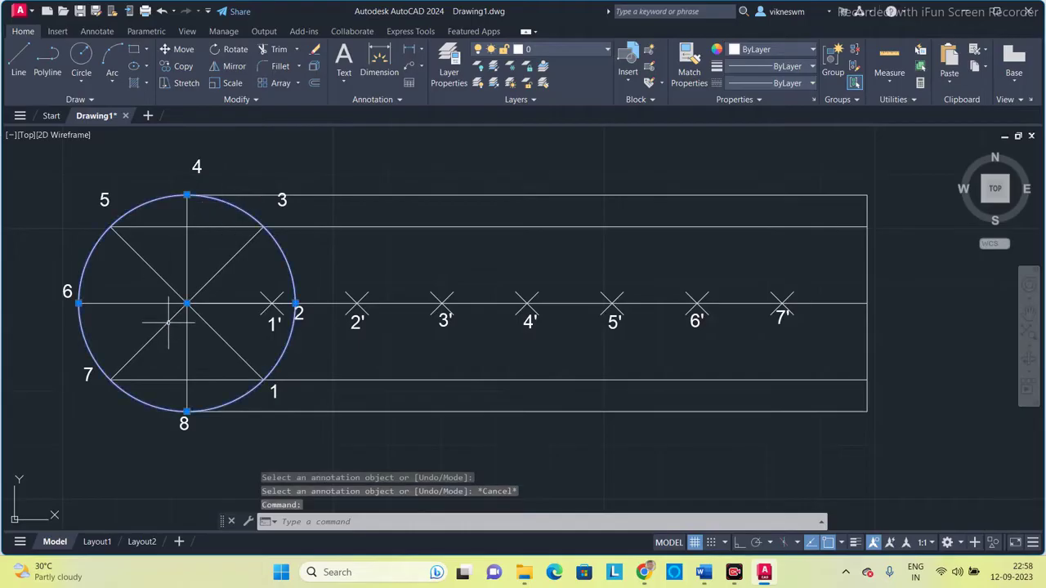
click(187, 304)
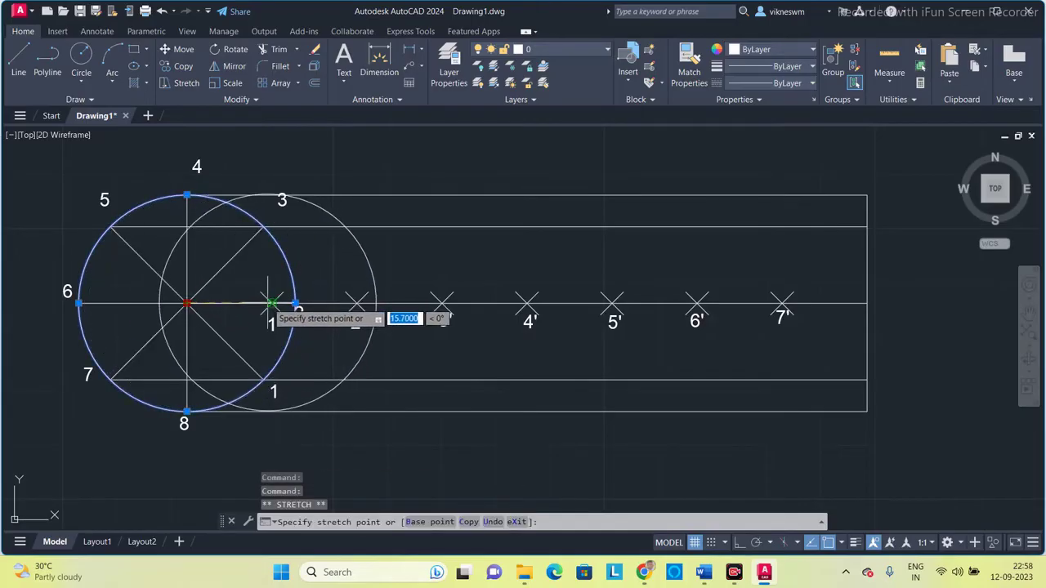
click(272, 303)
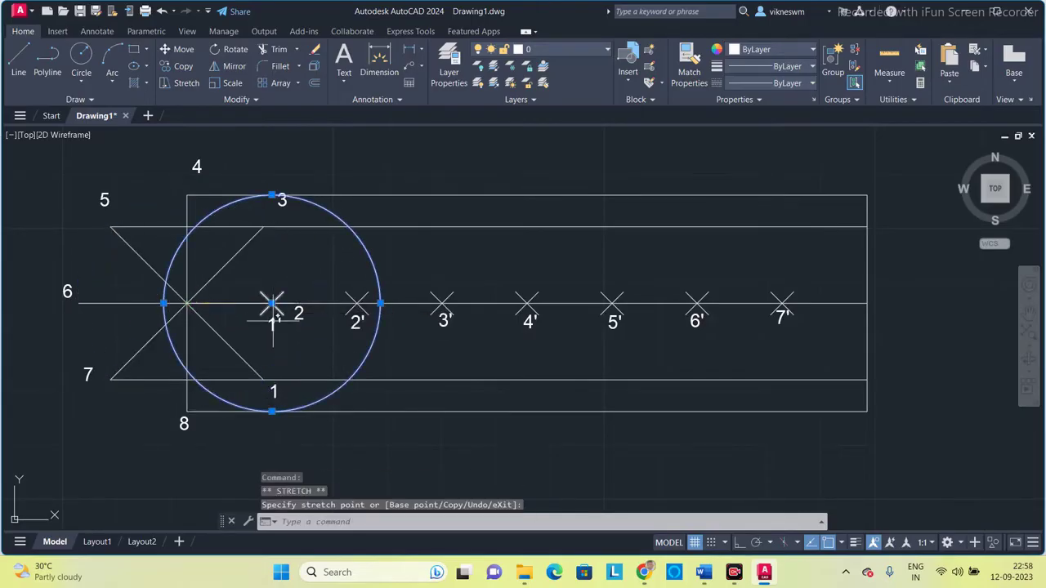
key(Escape)
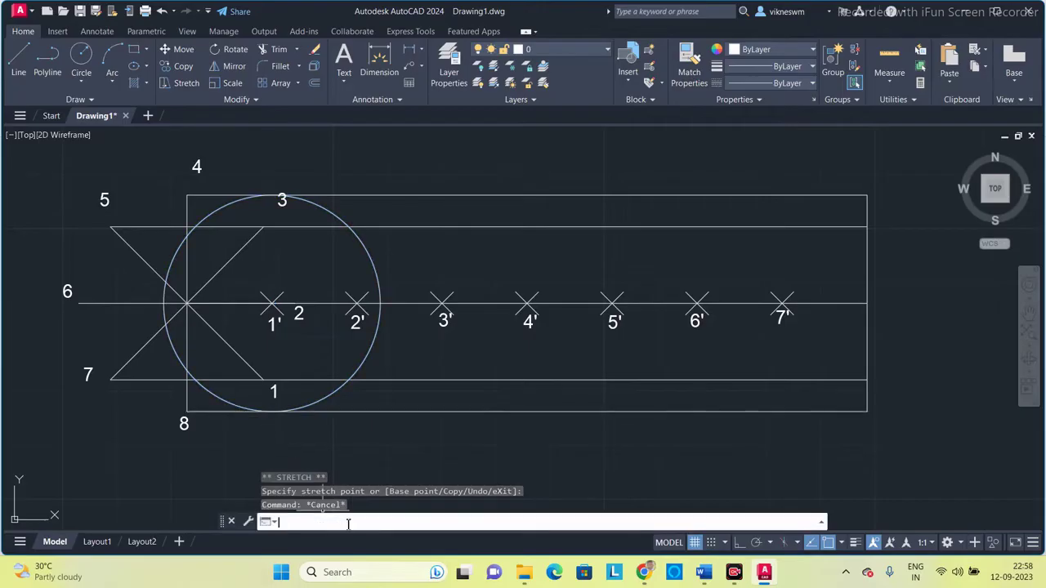
text(PO)
key(Return)
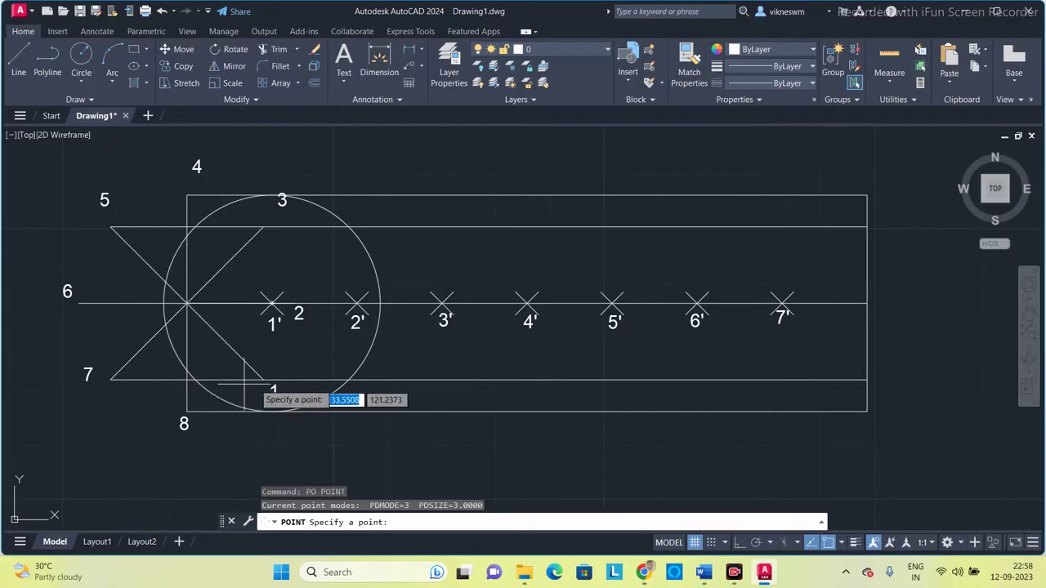
click(199, 379)
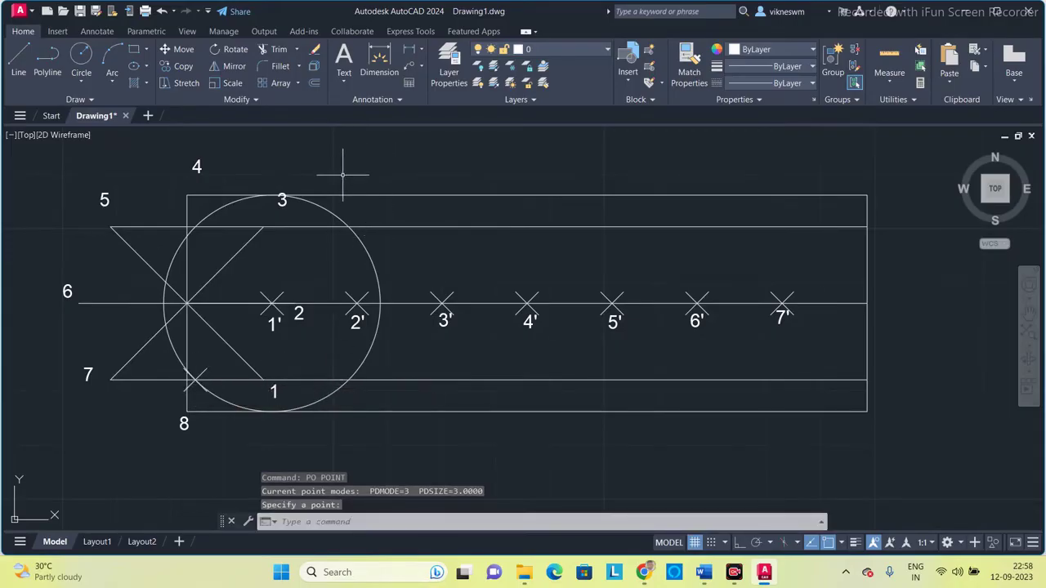
Step: Move the circle's centre from 1' to 2' and place a point where its left side crosses the centre line
click(327, 205)
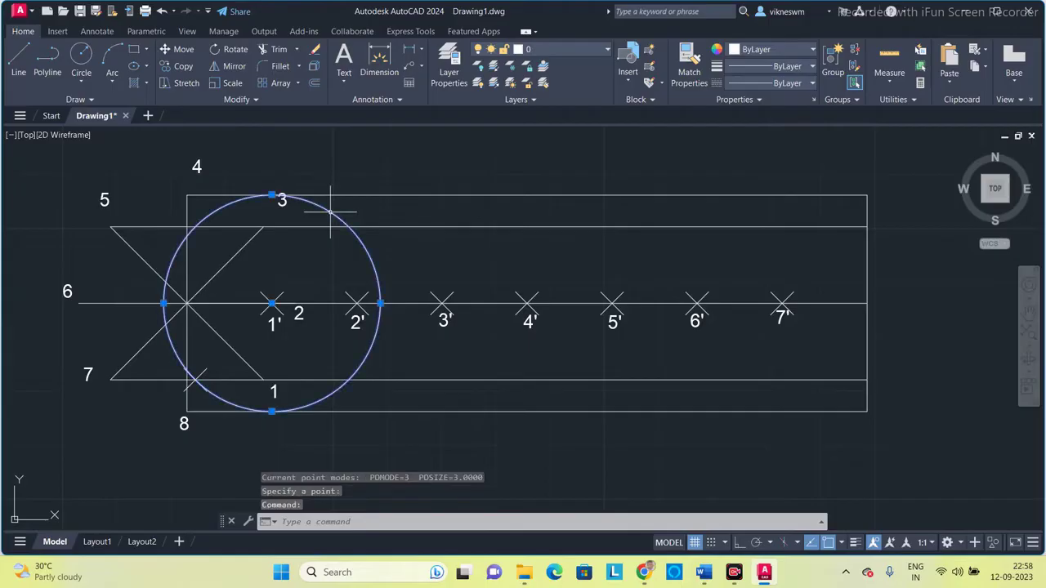
click(272, 303)
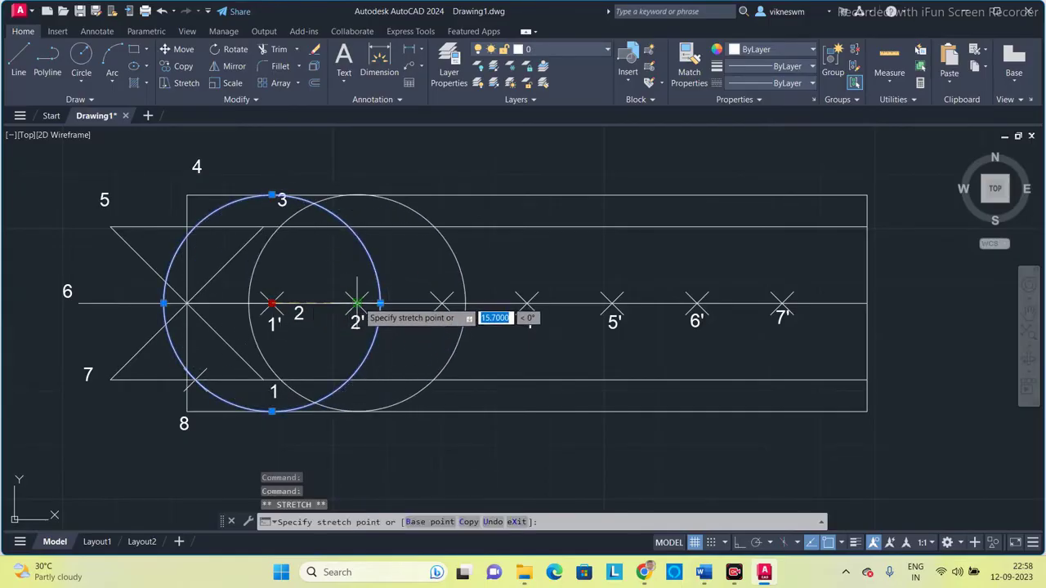
click(358, 304)
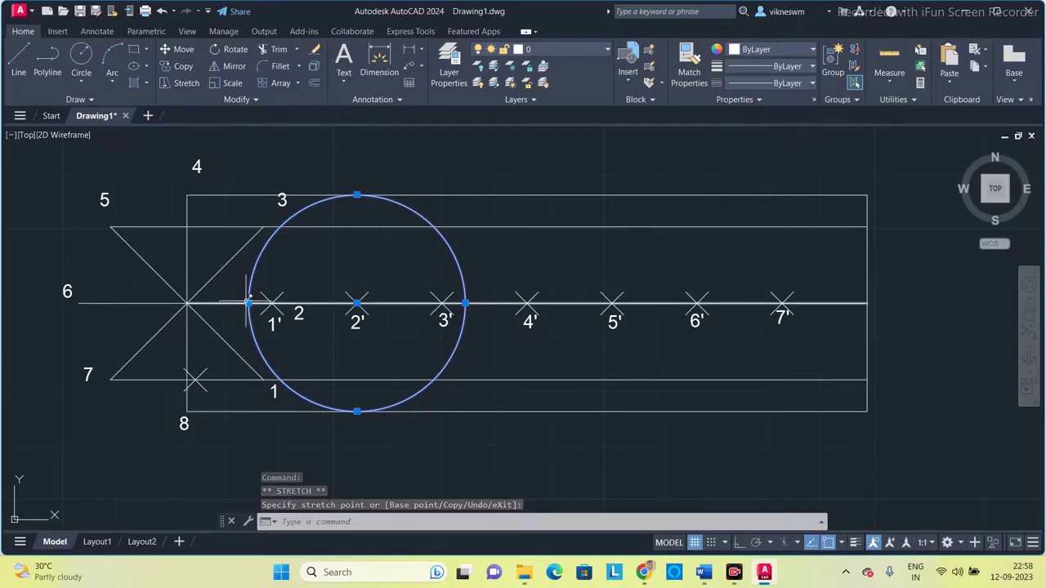
text(po)
key(Return)
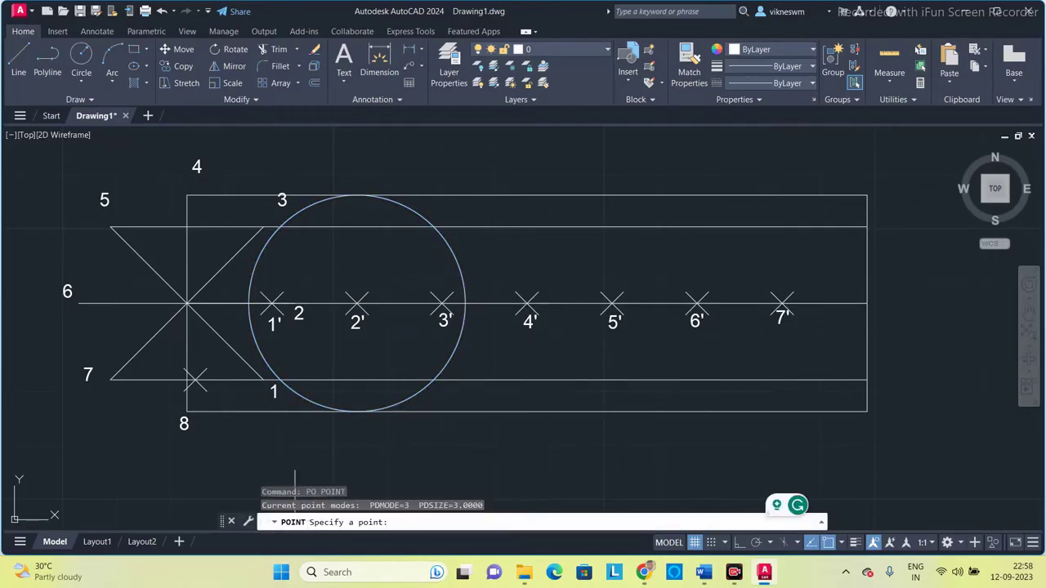
click(251, 305)
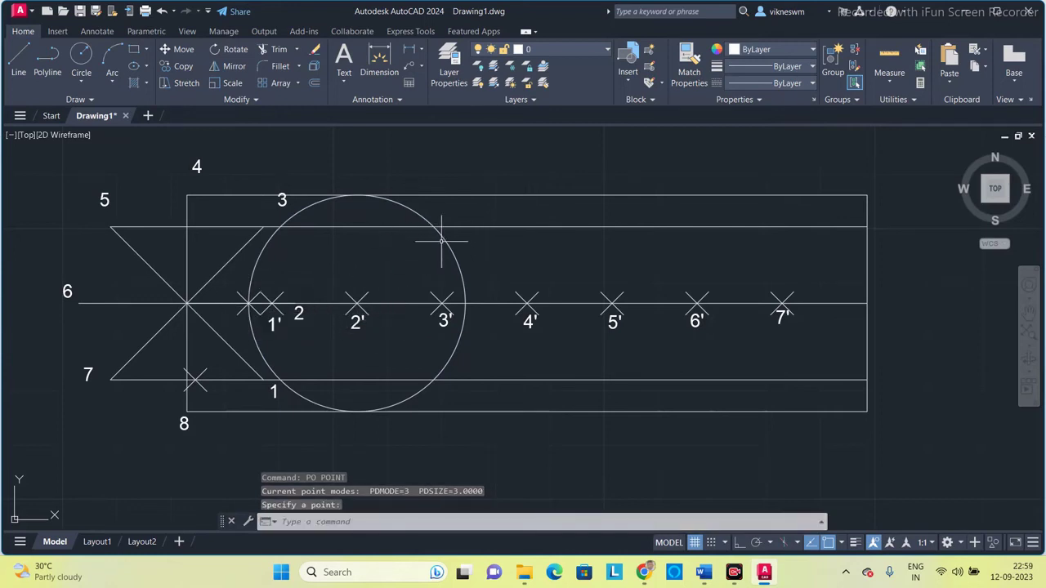
Step: Move the circle's centre from 2' to 3' and place a point where its left side crosses the horizontal line through 5 and 3
click(441, 235)
click(356, 304)
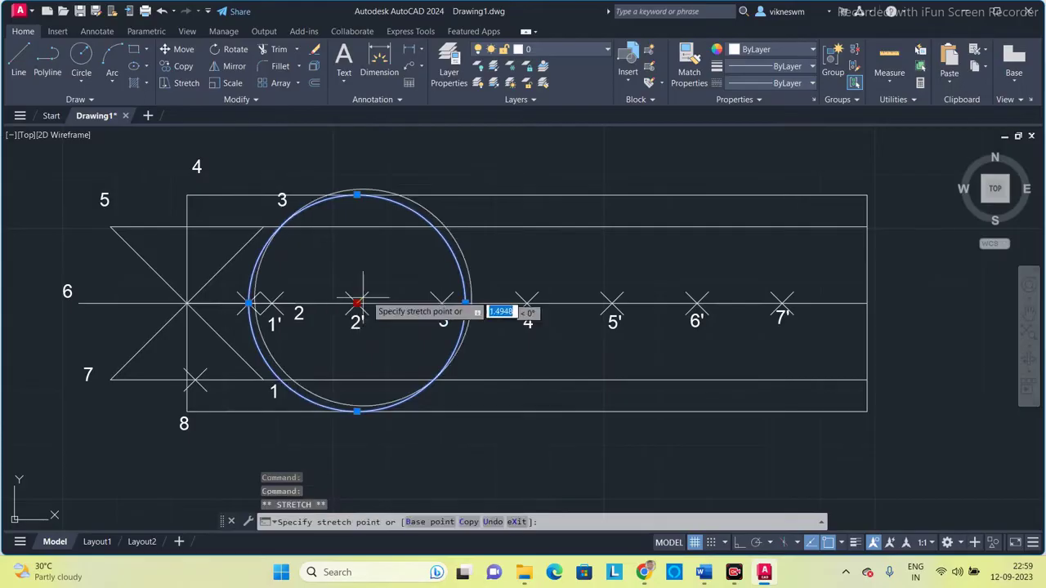
click(441, 303)
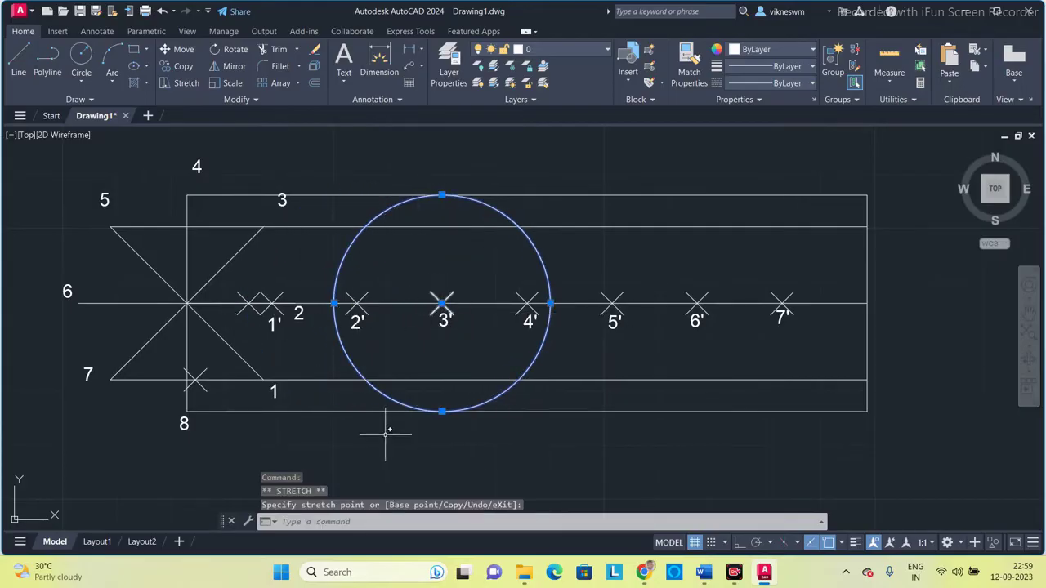
key(Escape)
text(po)
key(Return)
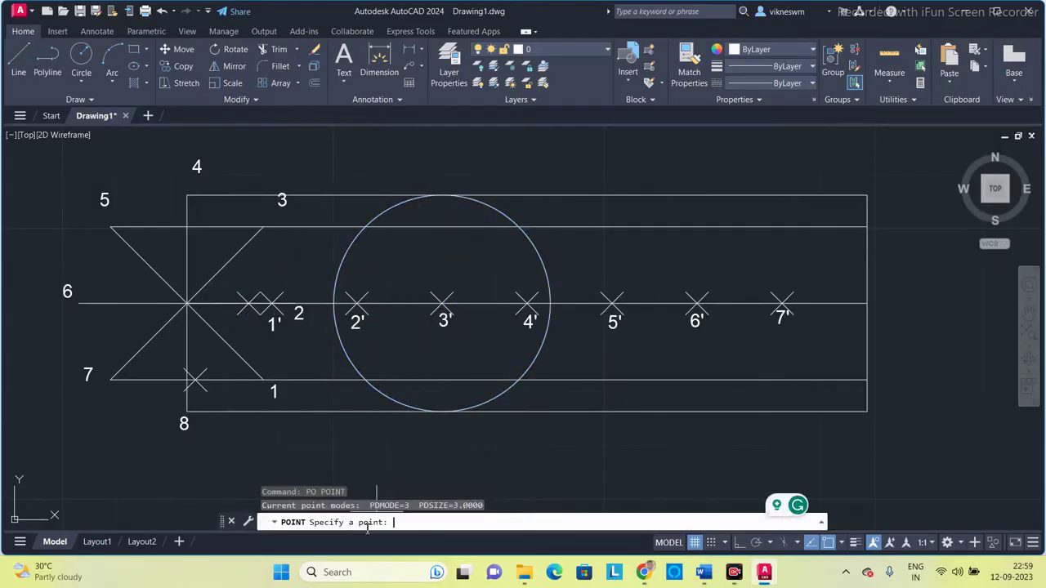
click(366, 226)
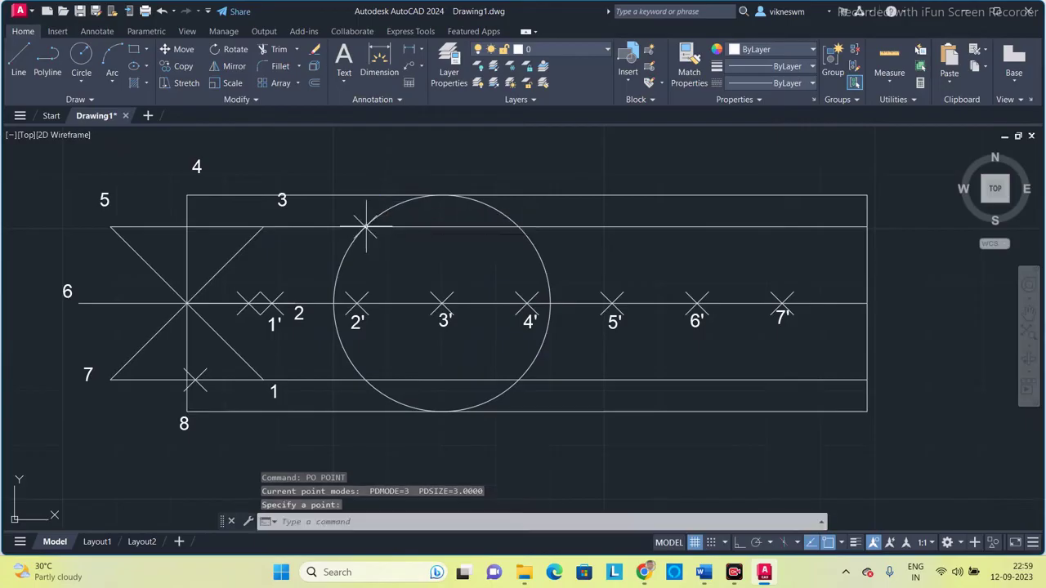
Step: Move the circle's centre from 3' to 4' and place a point at the circle's top, on the upper tangent line
click(545, 259)
key(Escape)
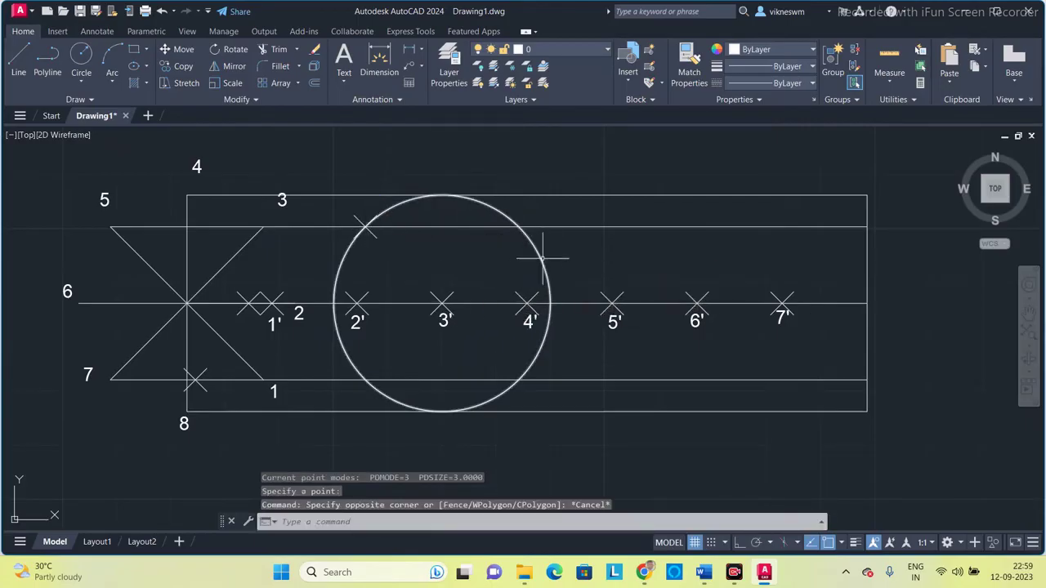
click(541, 257)
click(442, 303)
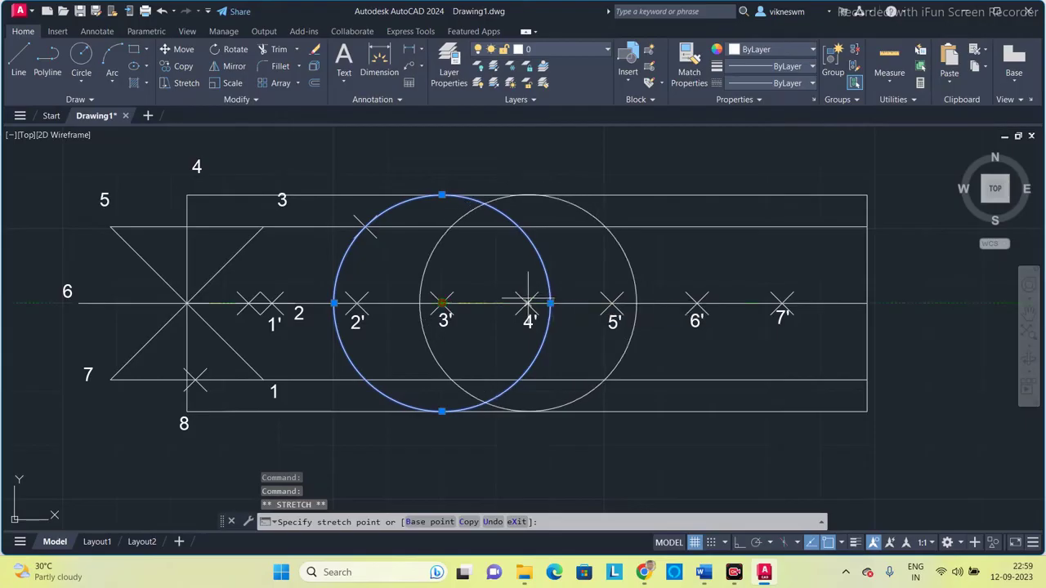
click(509, 519)
text(PO)
key(Return)
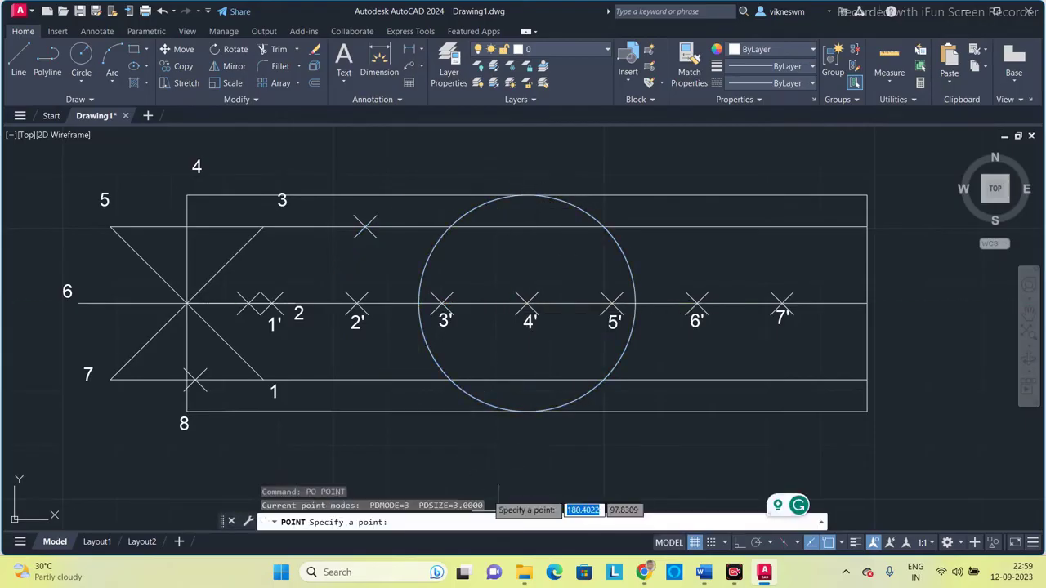
click(527, 194)
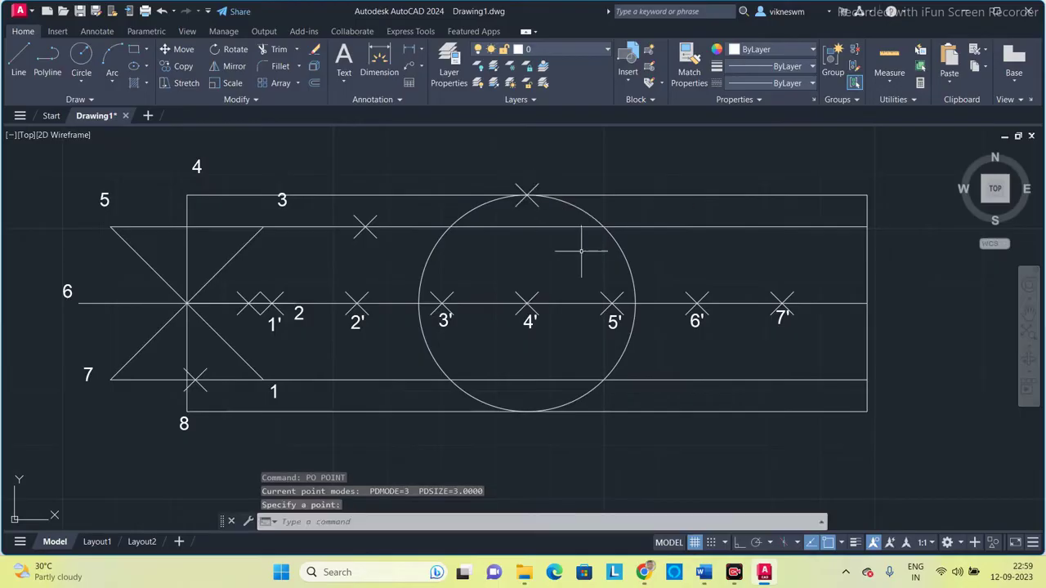
Step: Move the circle's centre from 4' to 5' and place a point where its right side crosses the horizontal line through 5 and 3
click(615, 244)
click(527, 303)
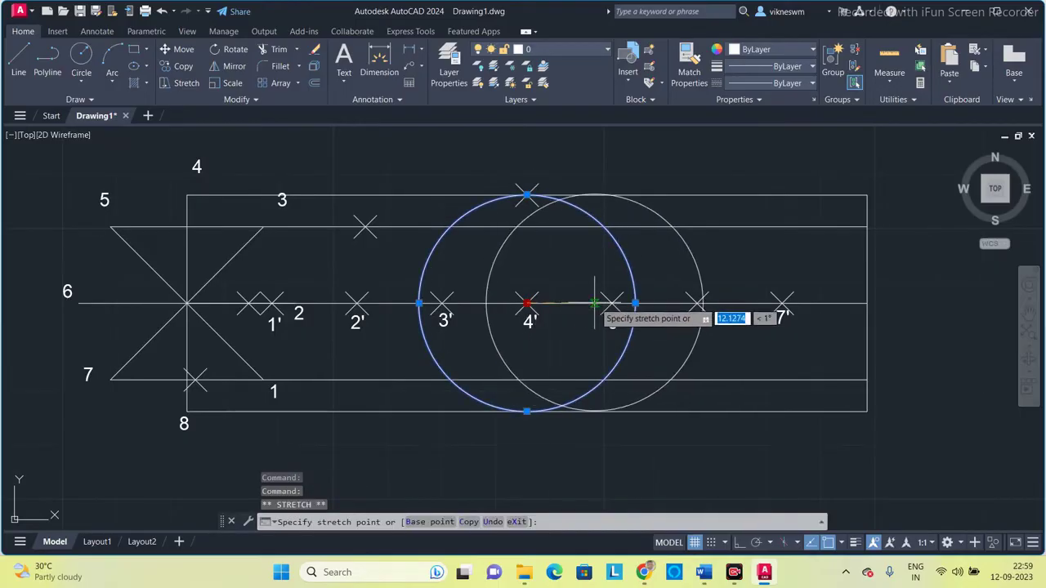
click(612, 303)
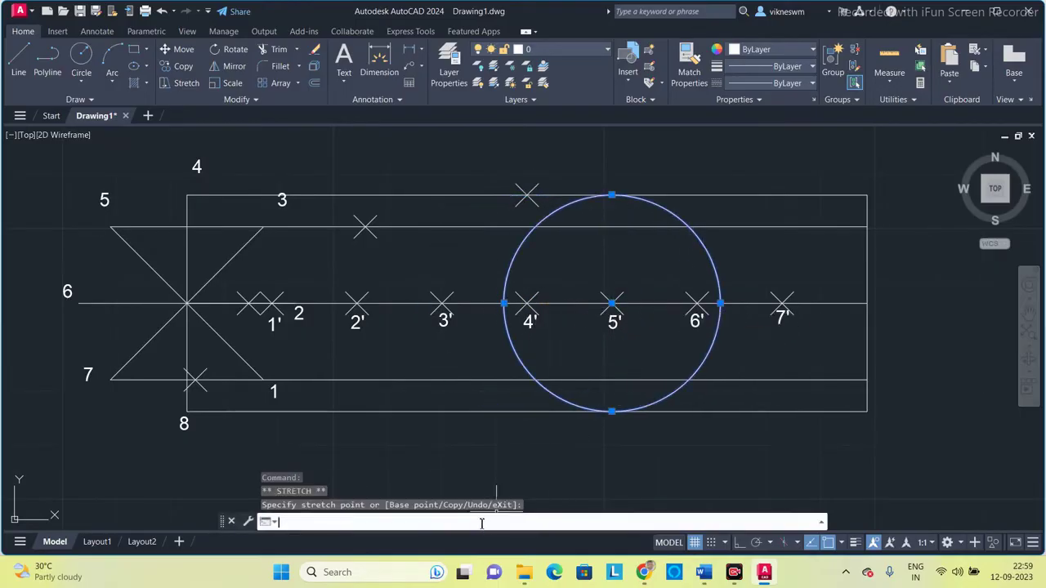
key(Escape)
text(po)
key(Return)
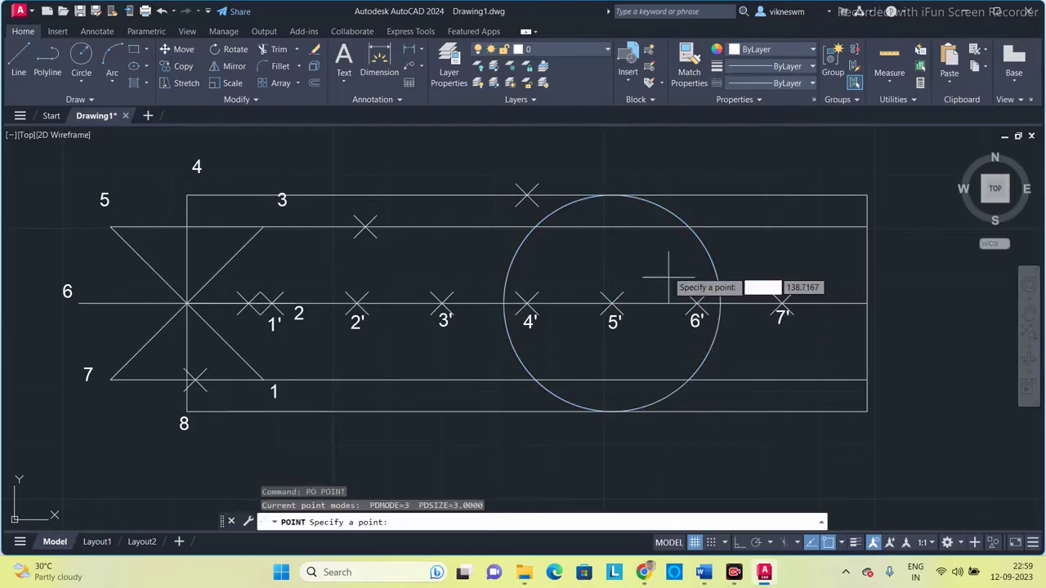
click(688, 228)
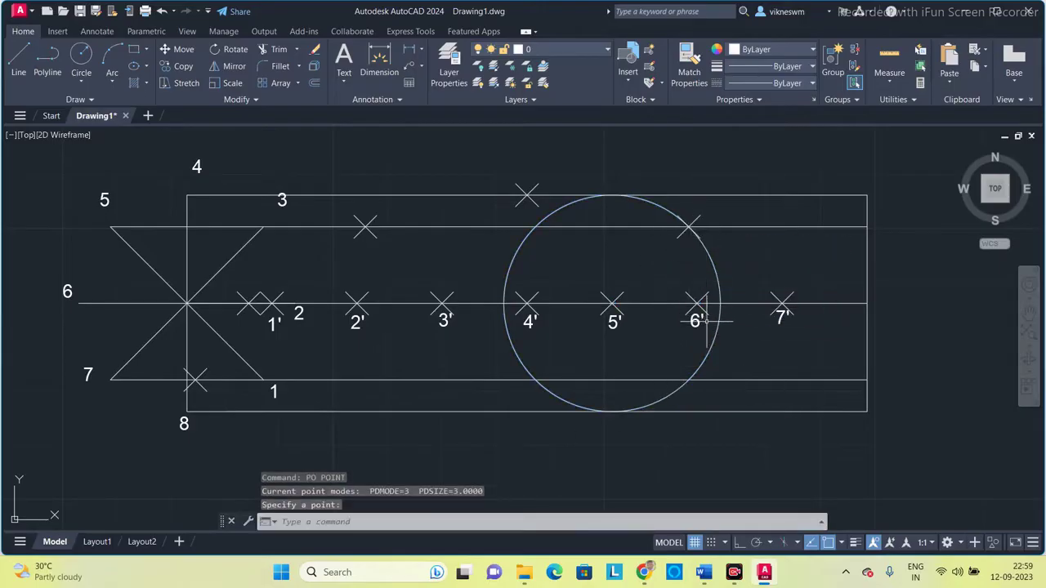
Step: Move the circle's centre from 5' to 6' and place a point where its right side crosses the centre line
key(Escape)
click(714, 271)
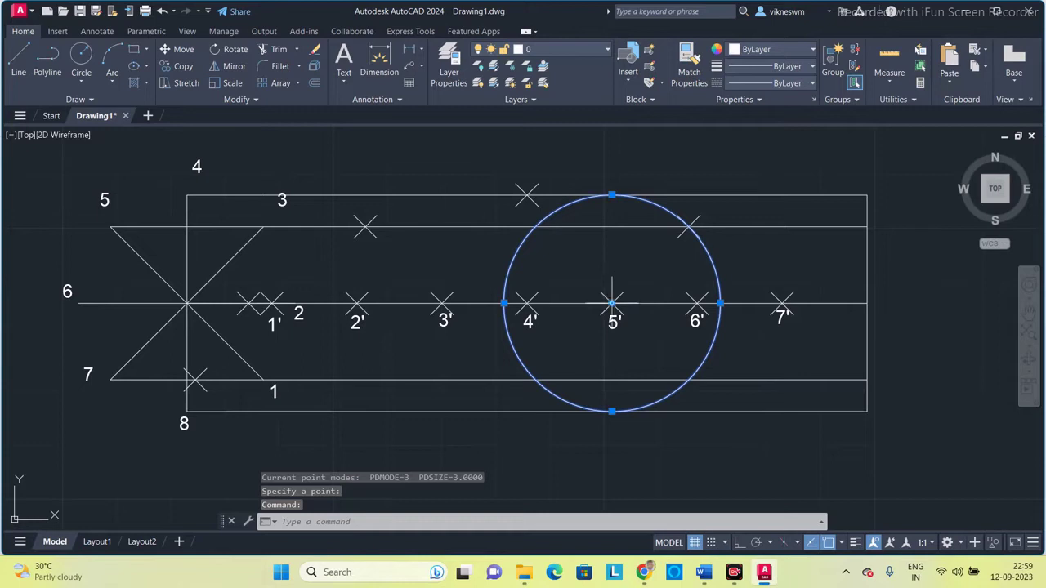
click(612, 304)
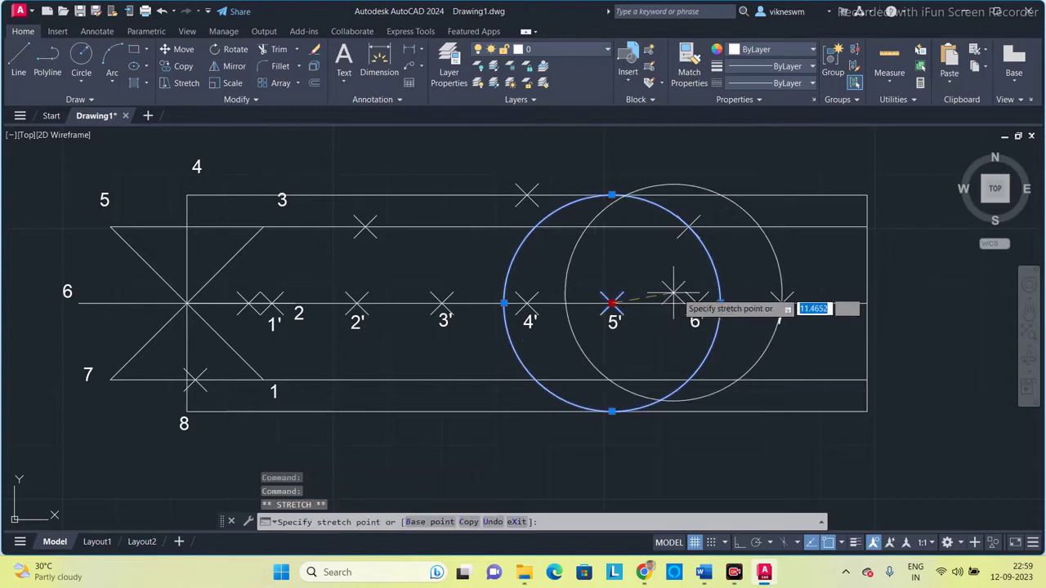
click(696, 304)
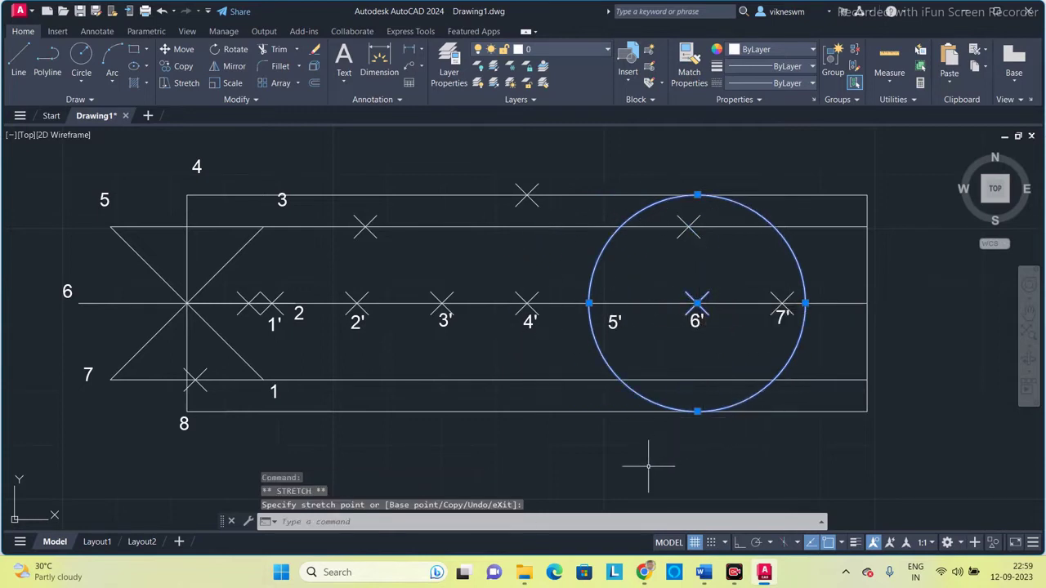
text(po)
key(Return)
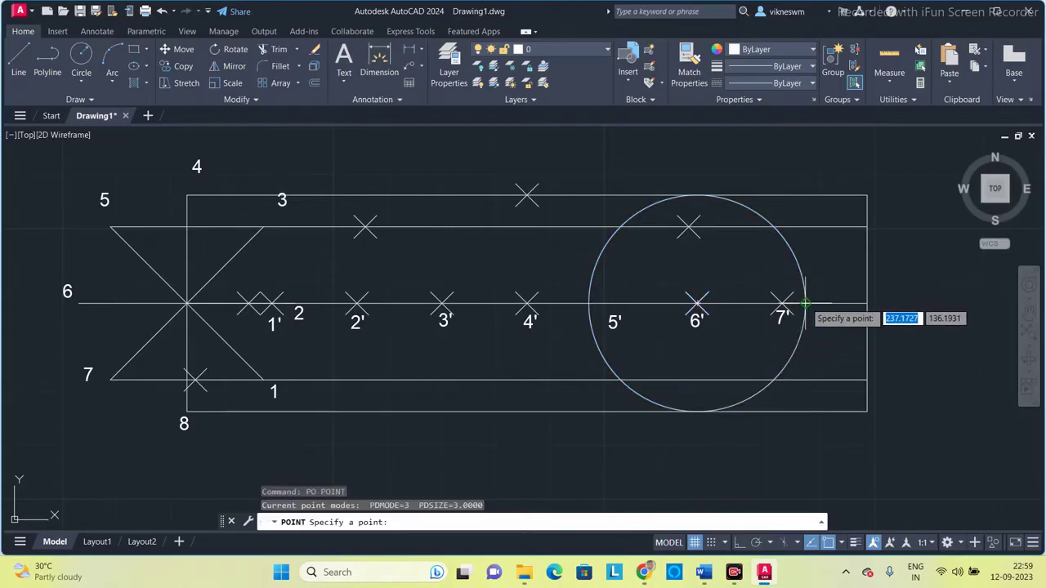
click(805, 303)
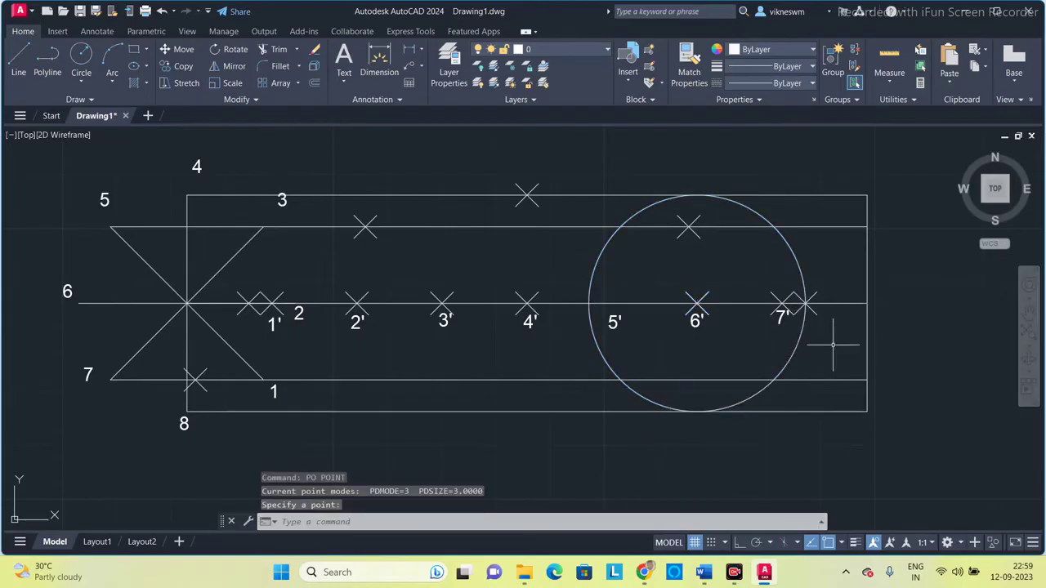
Step: Move the circle's centre from 6' to 7' and place a point where its right side crosses the horizontal line through 7 and 1
click(801, 339)
click(697, 303)
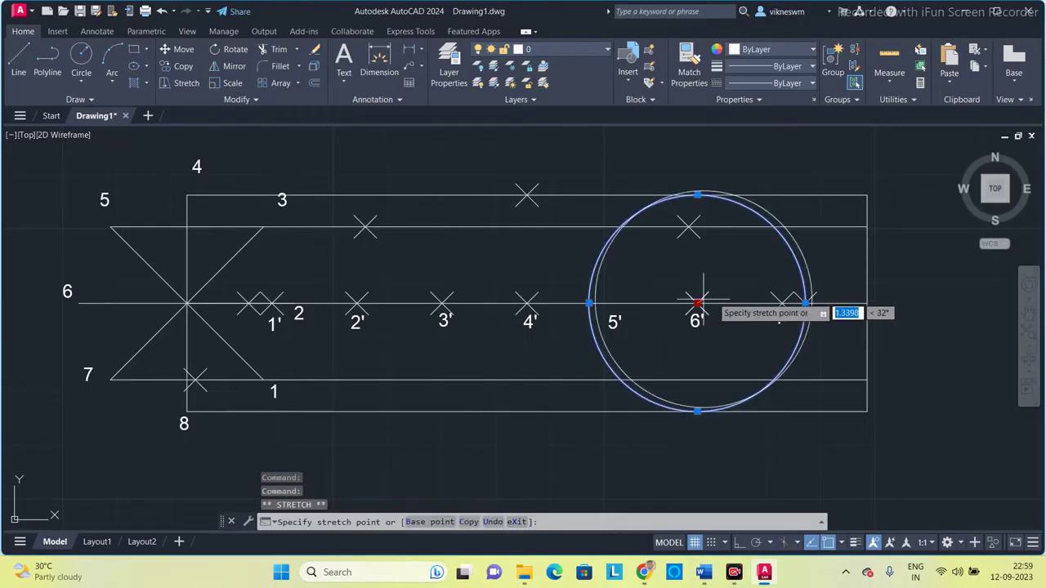
click(783, 303)
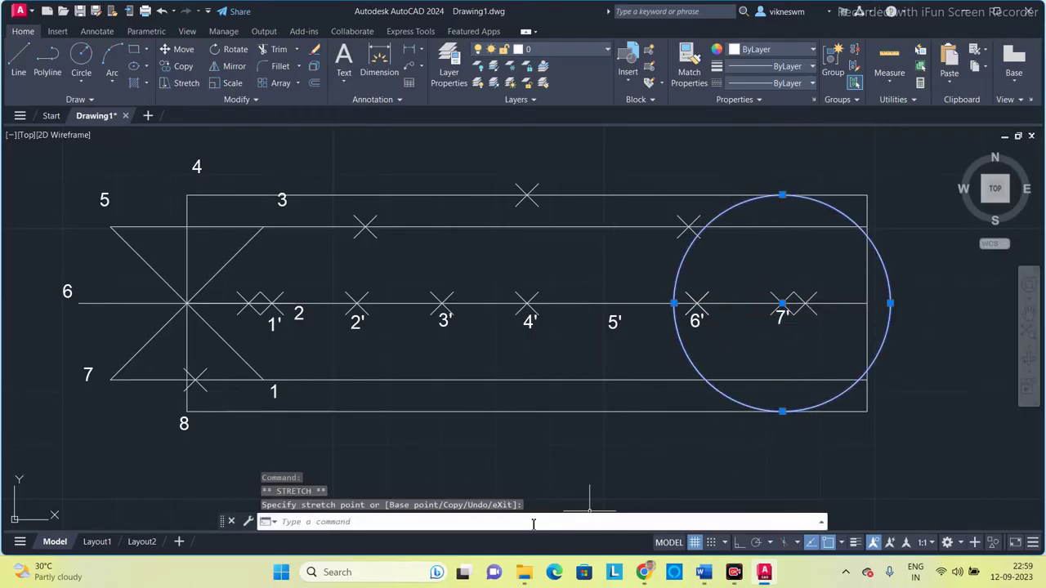
text(po)
key(Return)
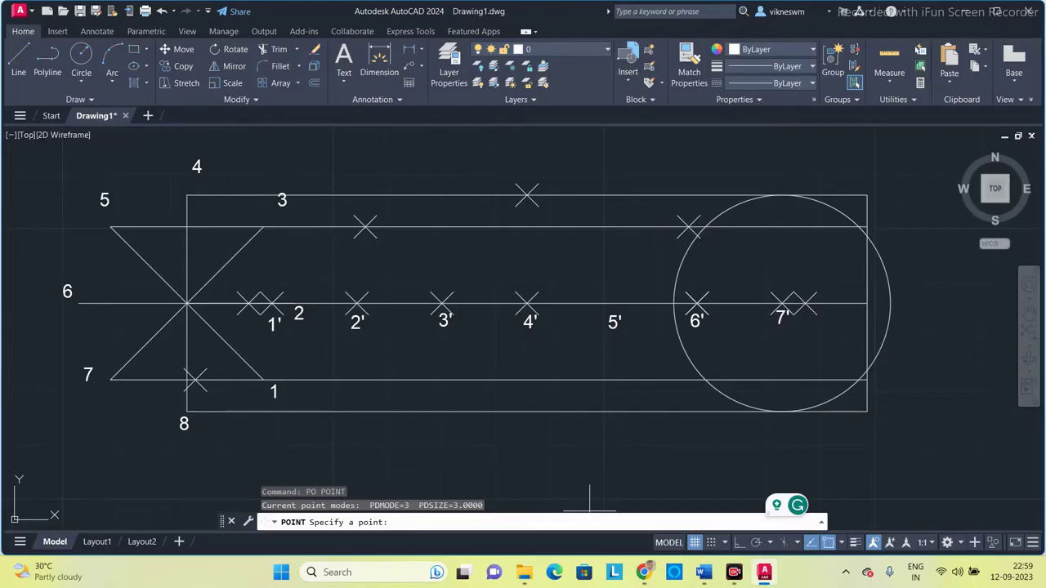
click(857, 381)
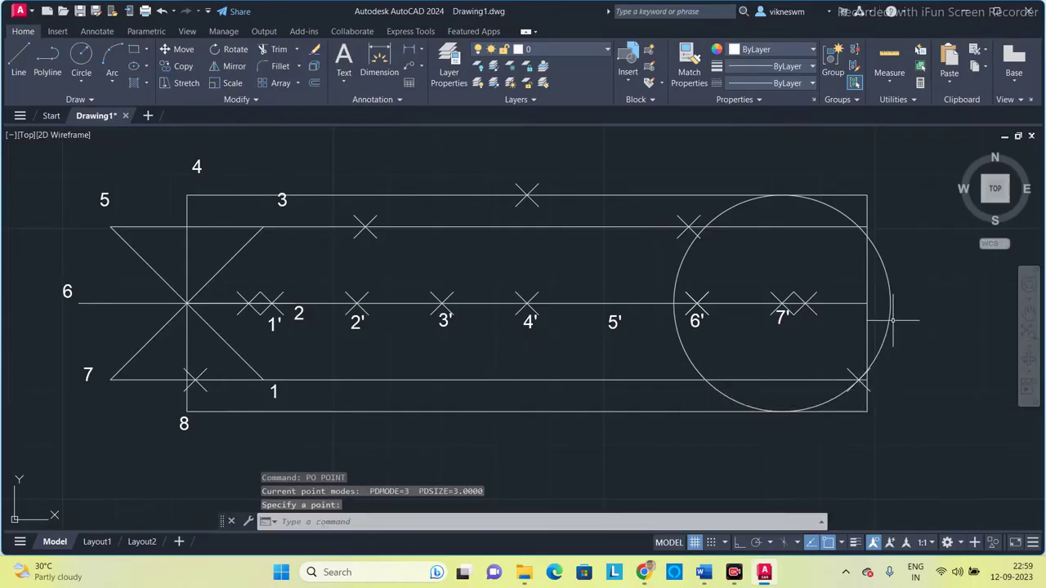
Step: Move the circle from 7' back to its original centre, where the radial division lines meet
click(891, 316)
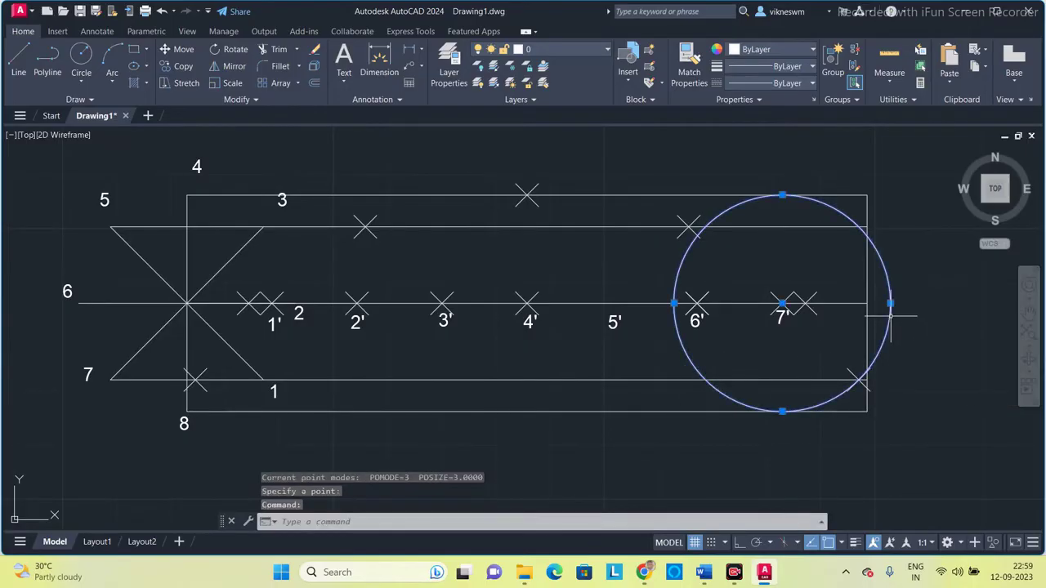
click(782, 303)
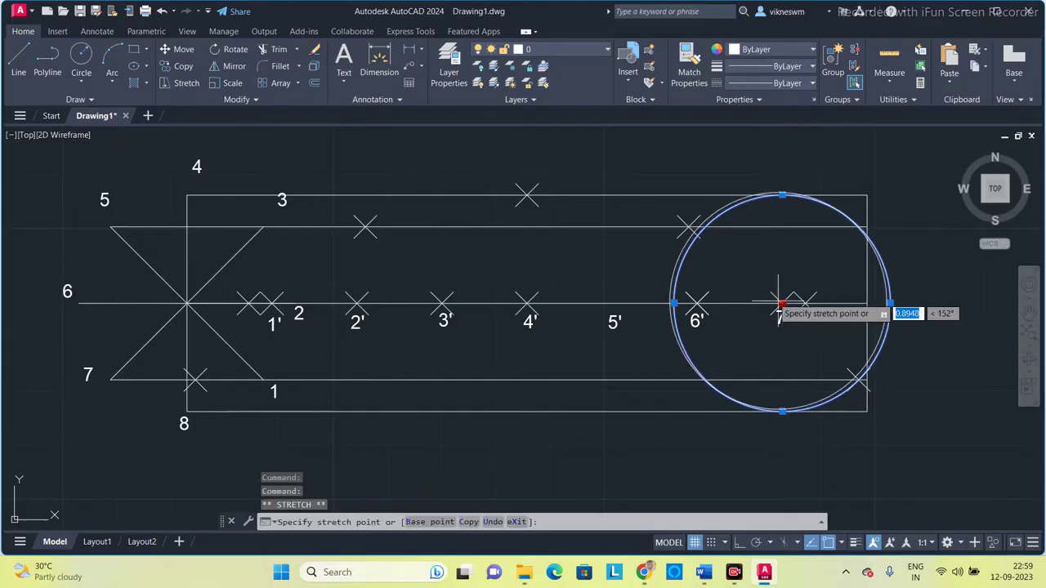
click(187, 303)
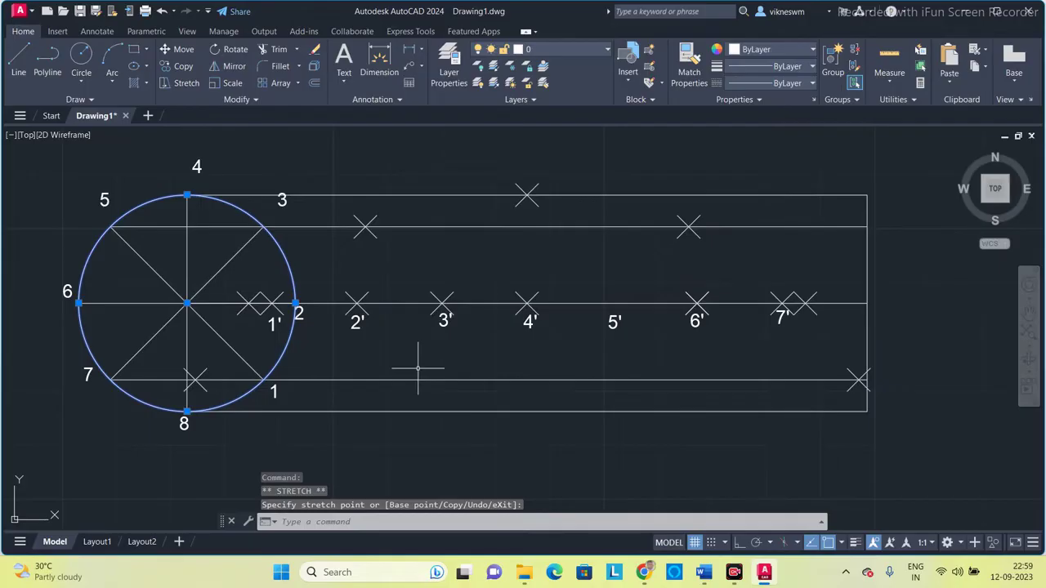
key(Escape)
Step: Draw a fit spline from point 8 through the seven marked curve points to the base line's right end, and select the curve
text(spline)
key(Return)
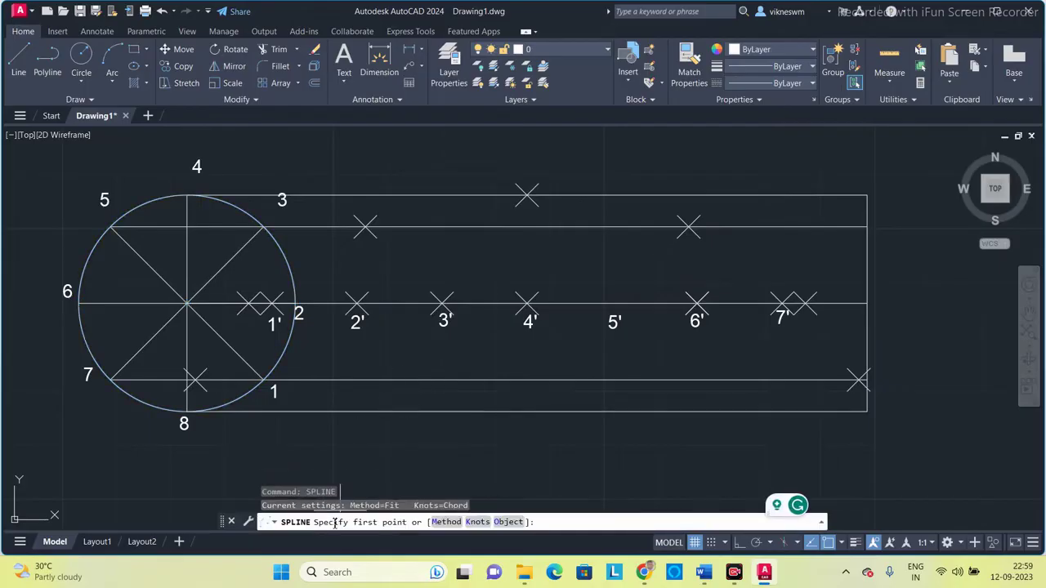
click(187, 410)
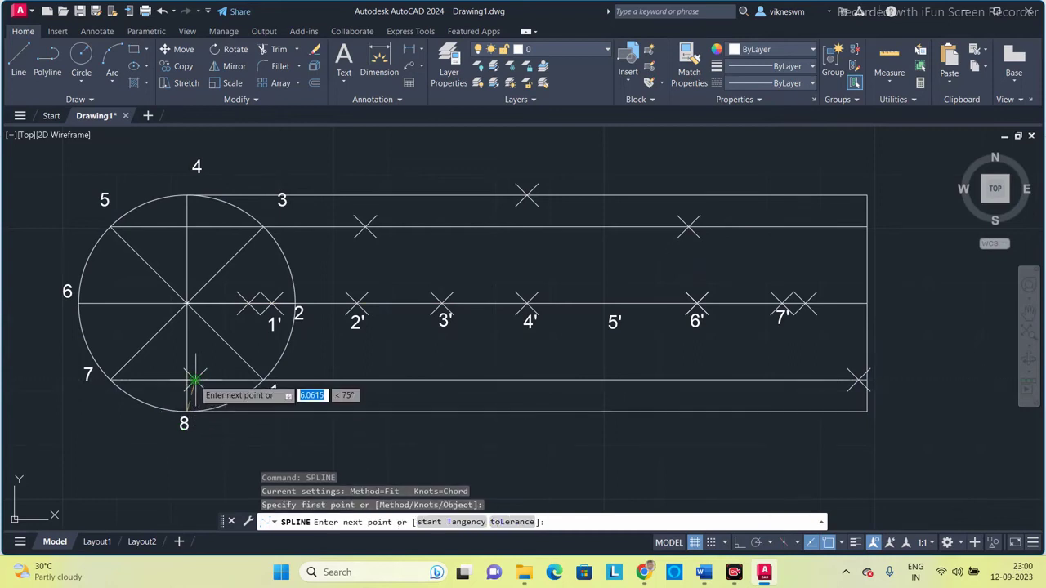
click(196, 380)
click(248, 303)
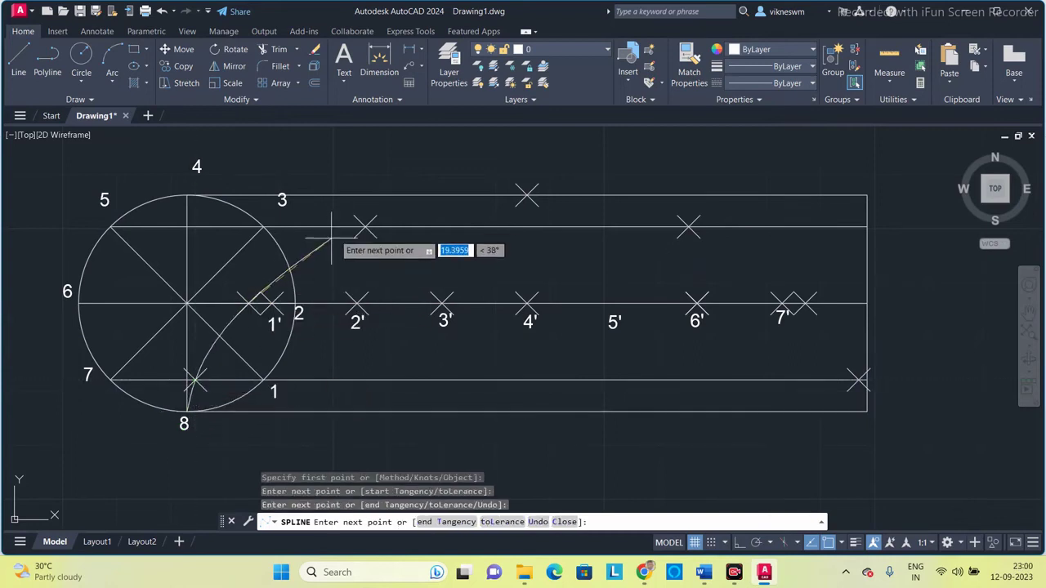
click(365, 226)
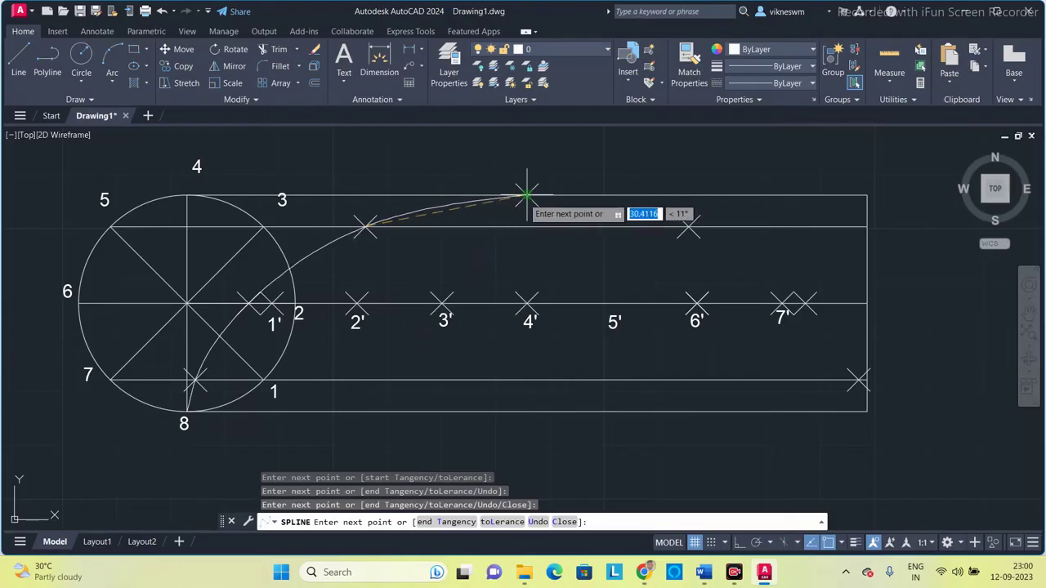
click(526, 194)
click(689, 226)
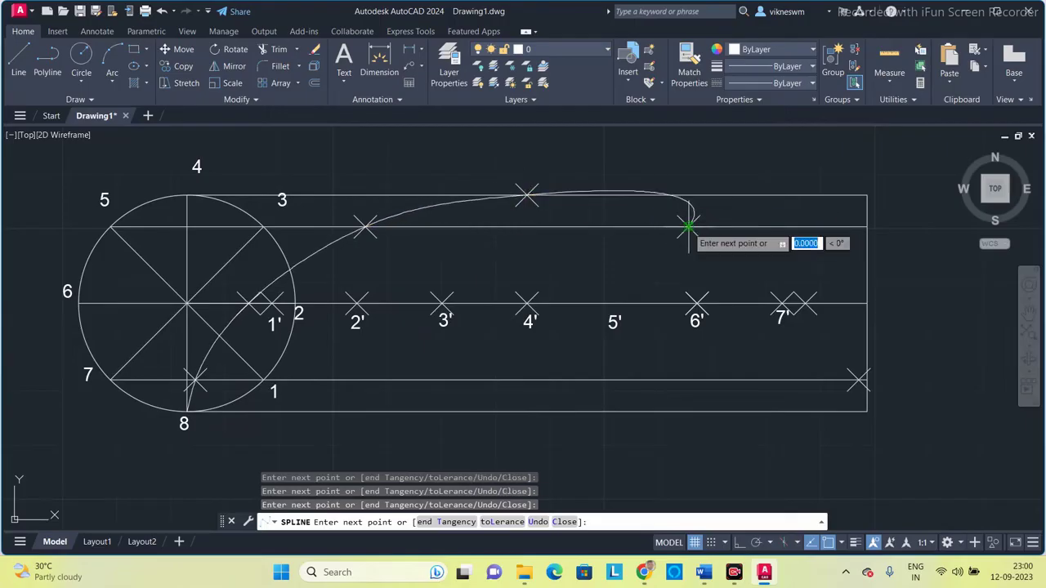
click(805, 302)
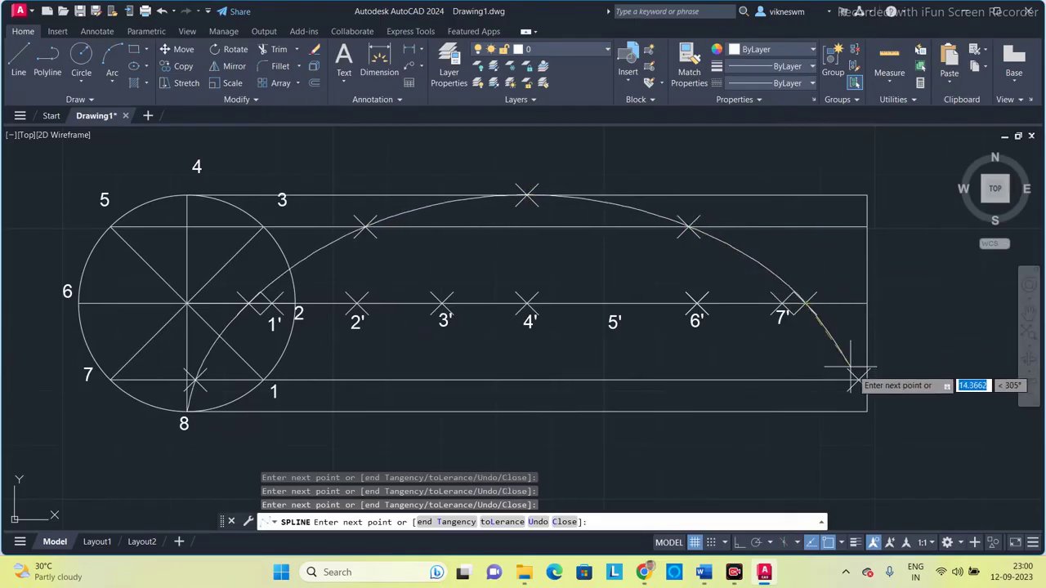
click(859, 381)
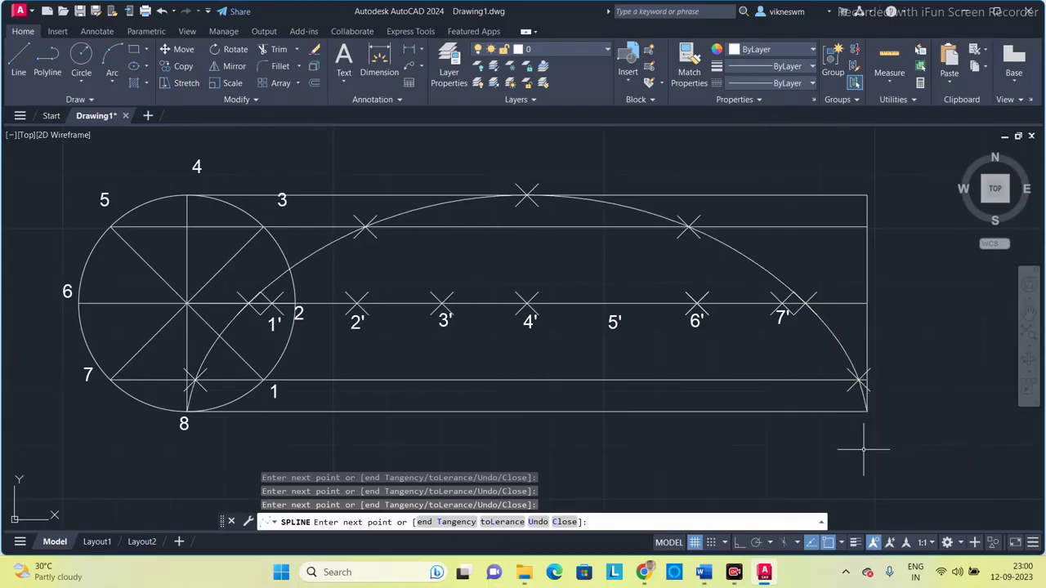
key(Return)
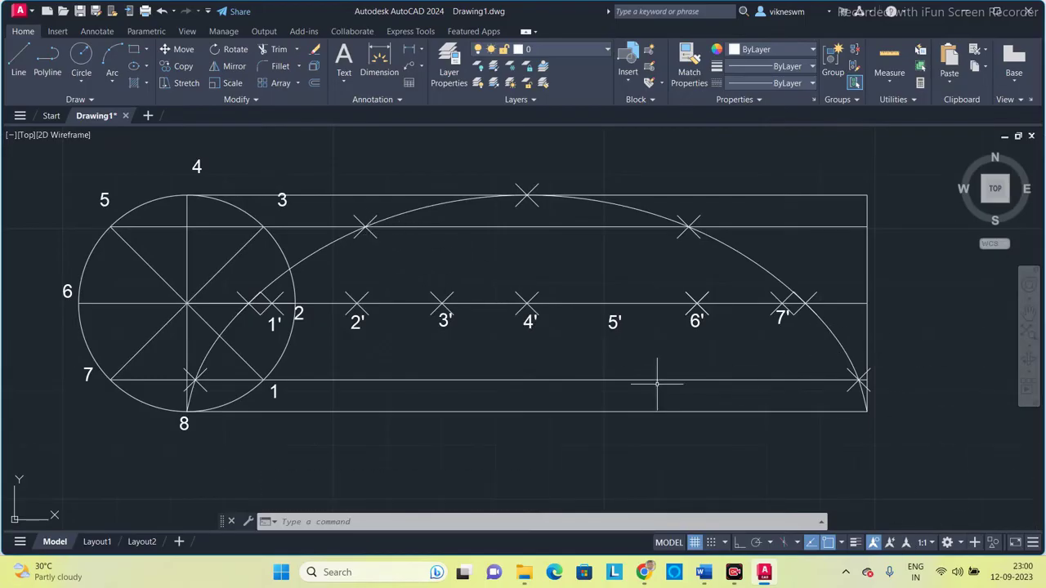
click(313, 248)
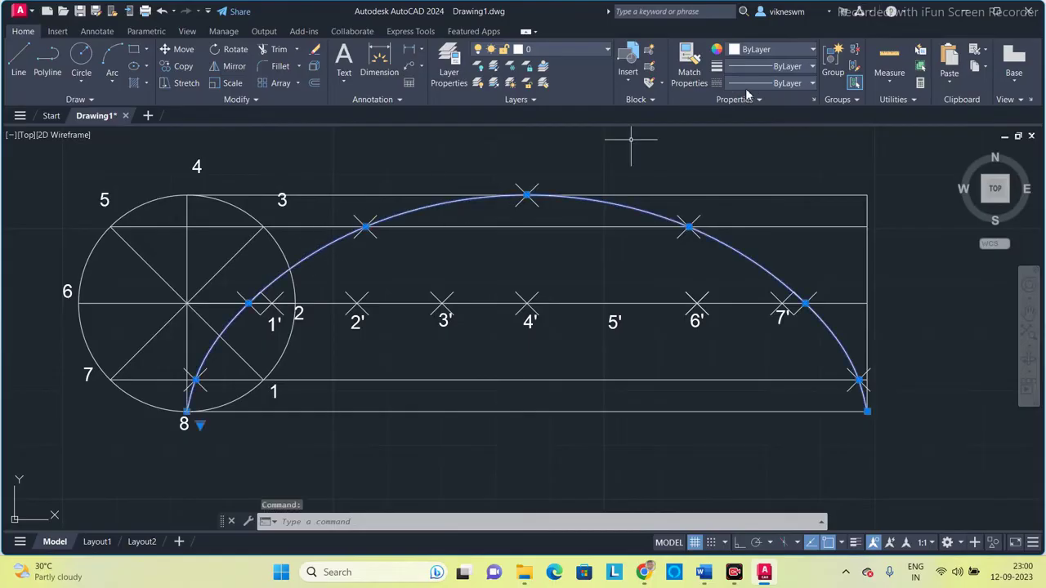
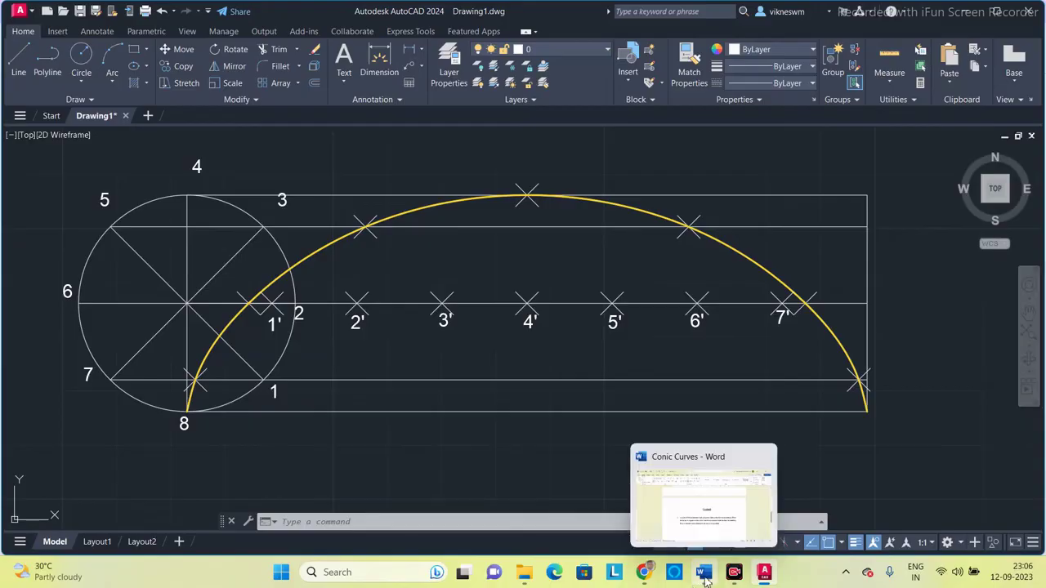
Step: Check the cycloid problem statement in Word, and place a point on the yellow curve just right of and above 5'
click(704, 576)
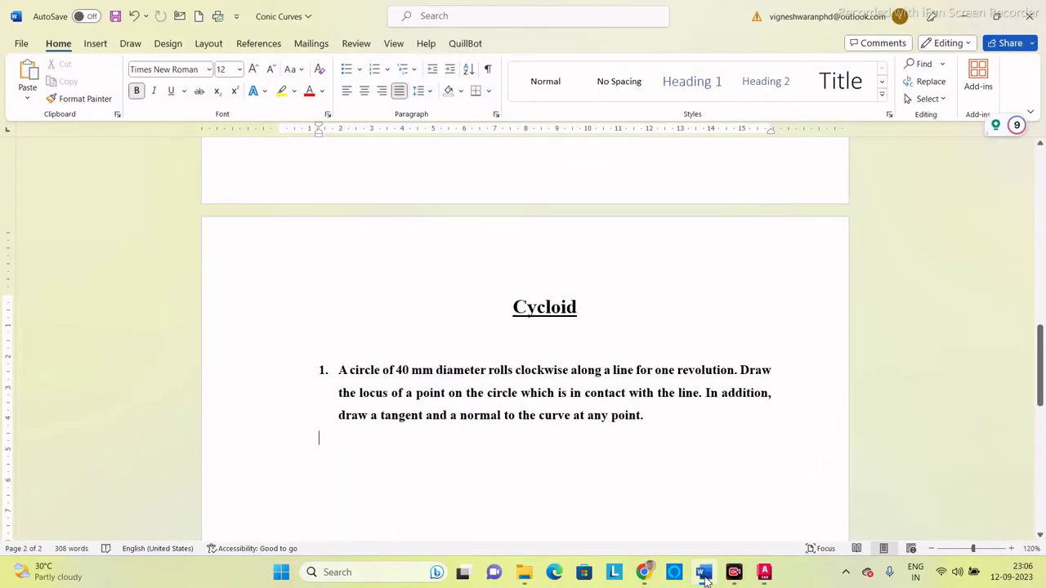
click(705, 576)
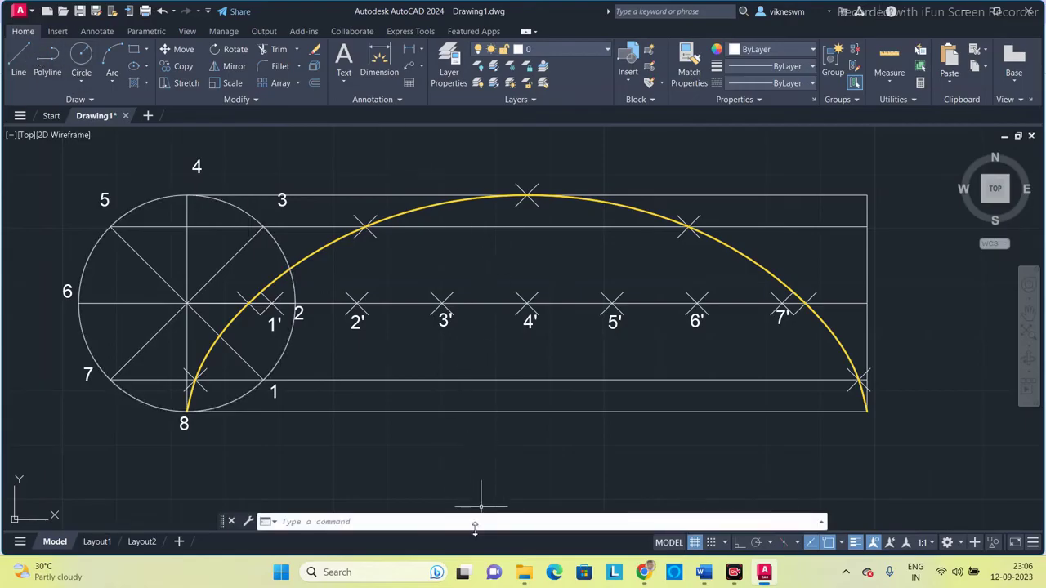
key(Return)
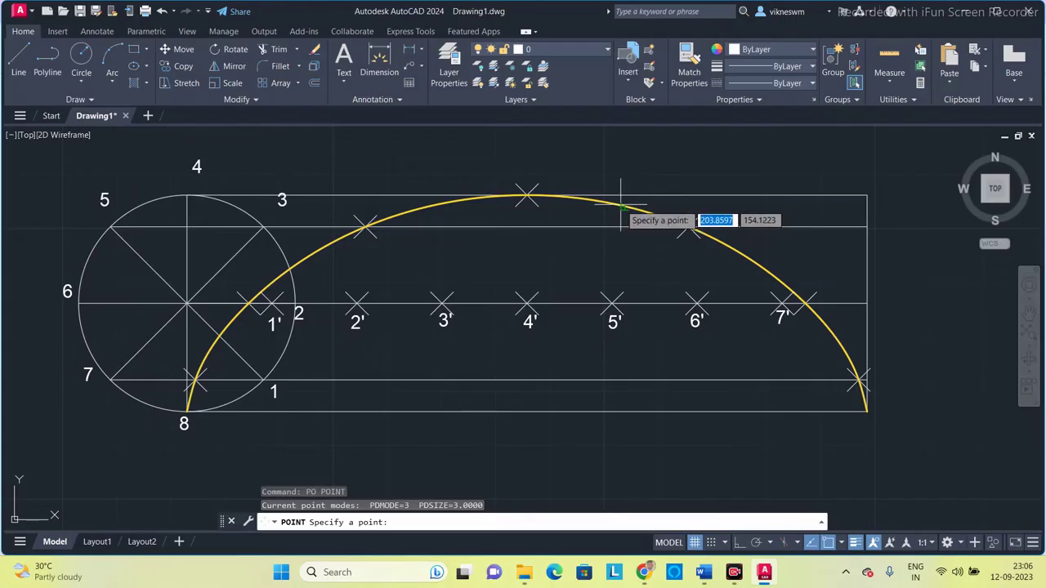
click(623, 205)
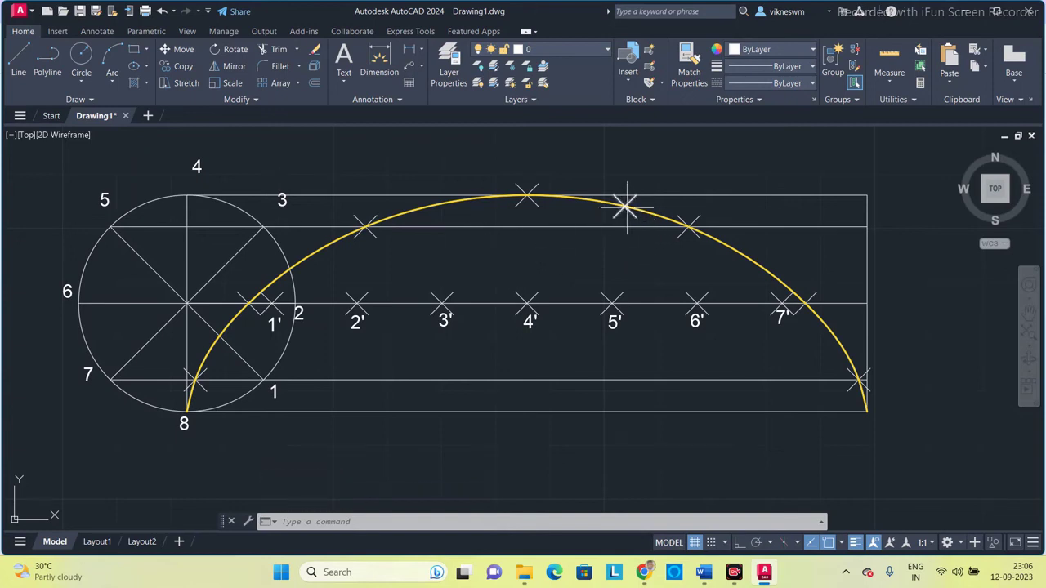
Step: Draw a circle of radius 20 centred on the new point on the curve above 5'
click(80, 55)
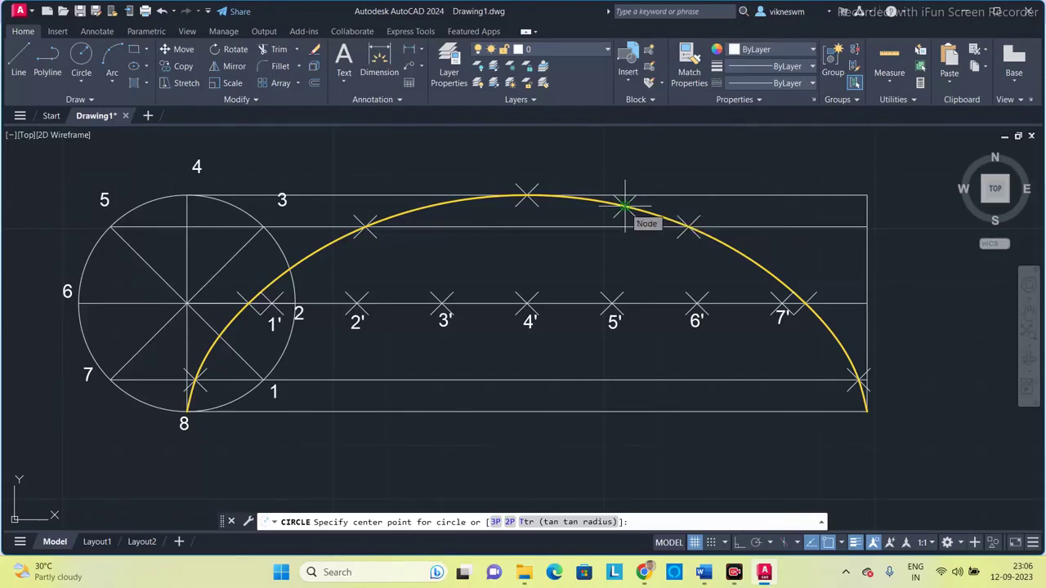
click(625, 207)
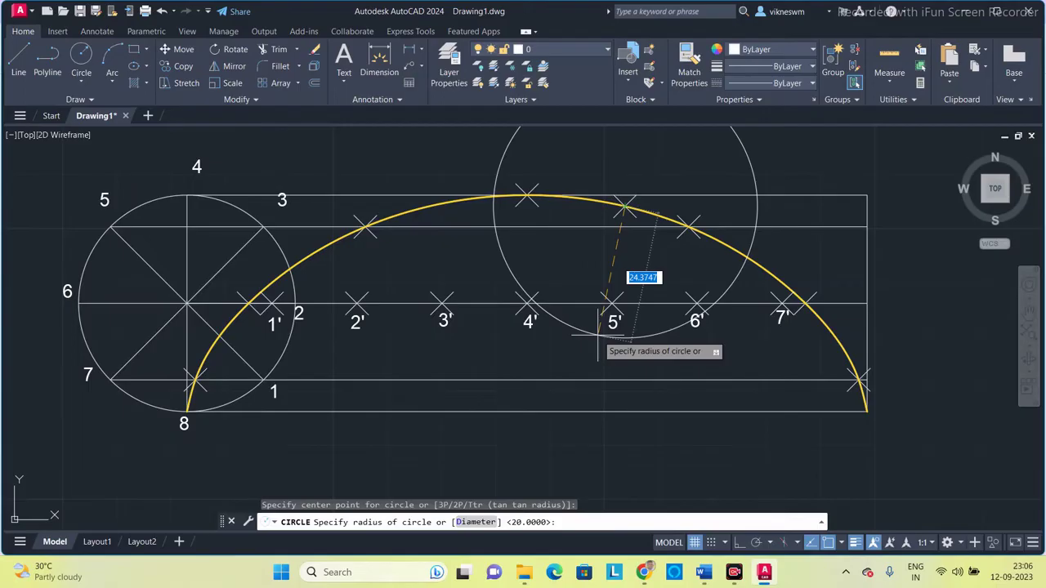
text(20)
key(Return)
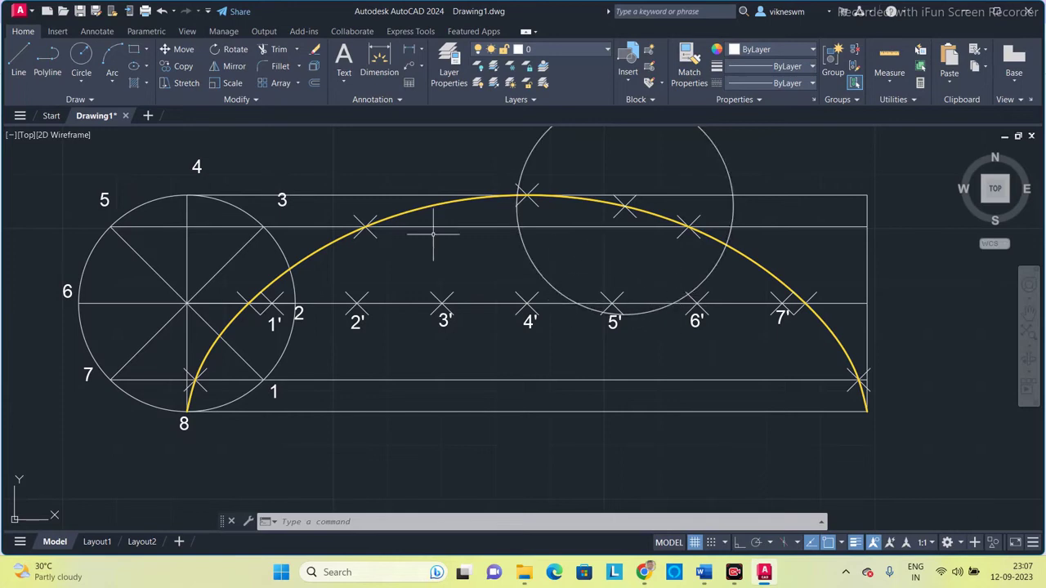
Step: Draw a line from the curve point to the circle's intersection with the centre line between 4' and 5', continuing vertically down to the base line
click(13, 66)
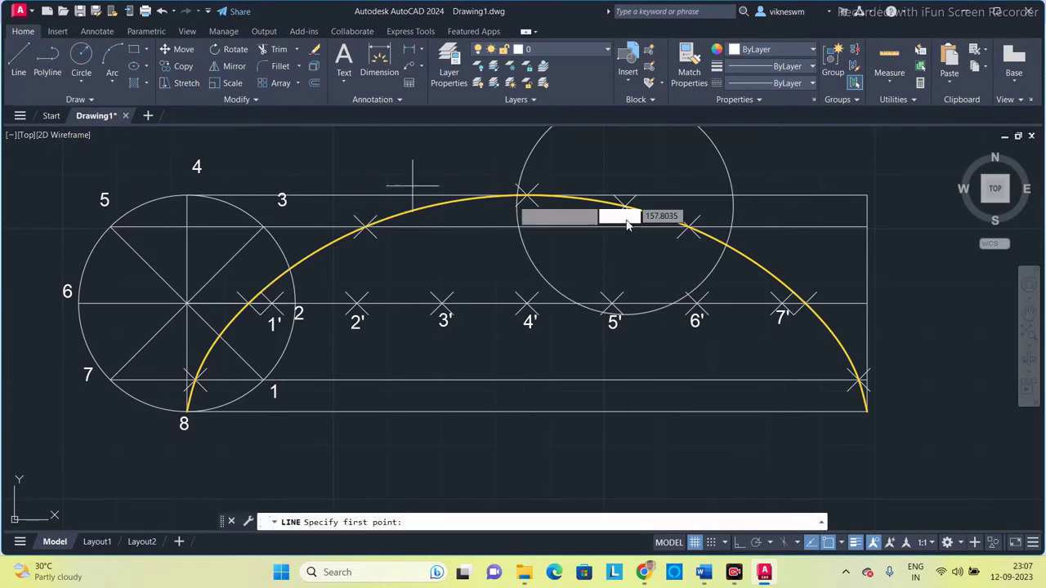
click(624, 205)
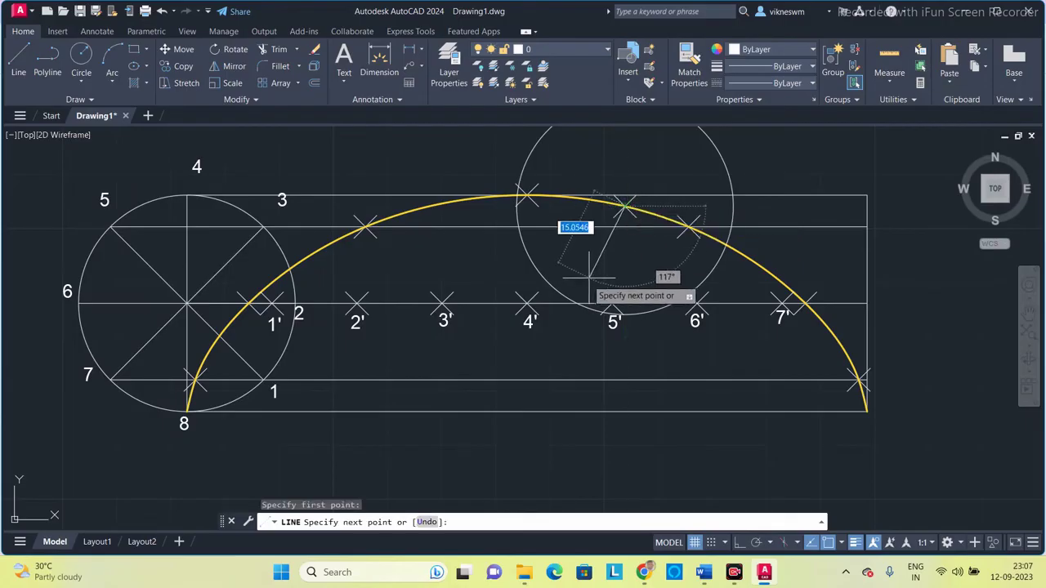
click(577, 302)
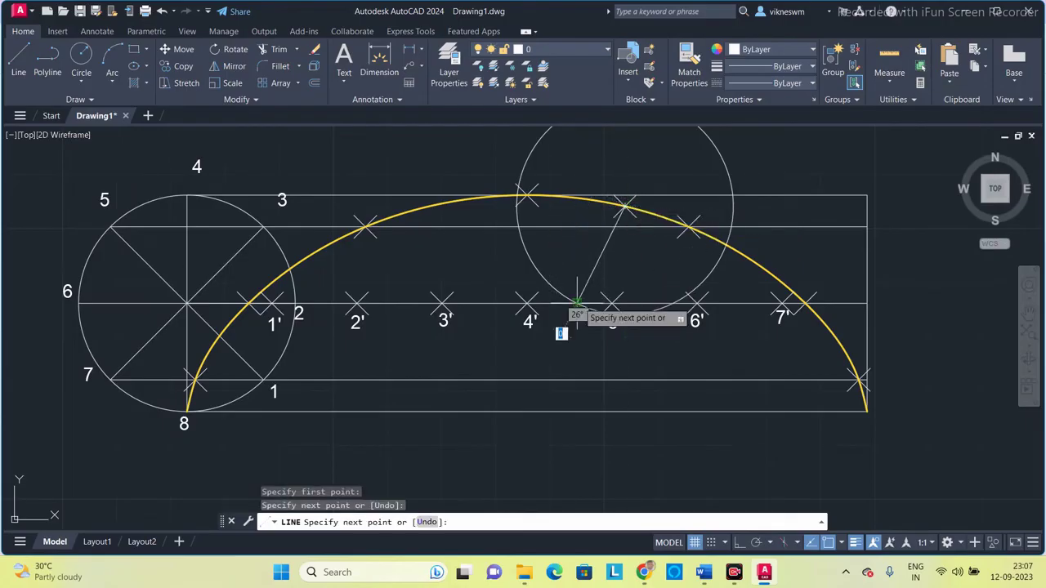
click(576, 412)
key(Escape)
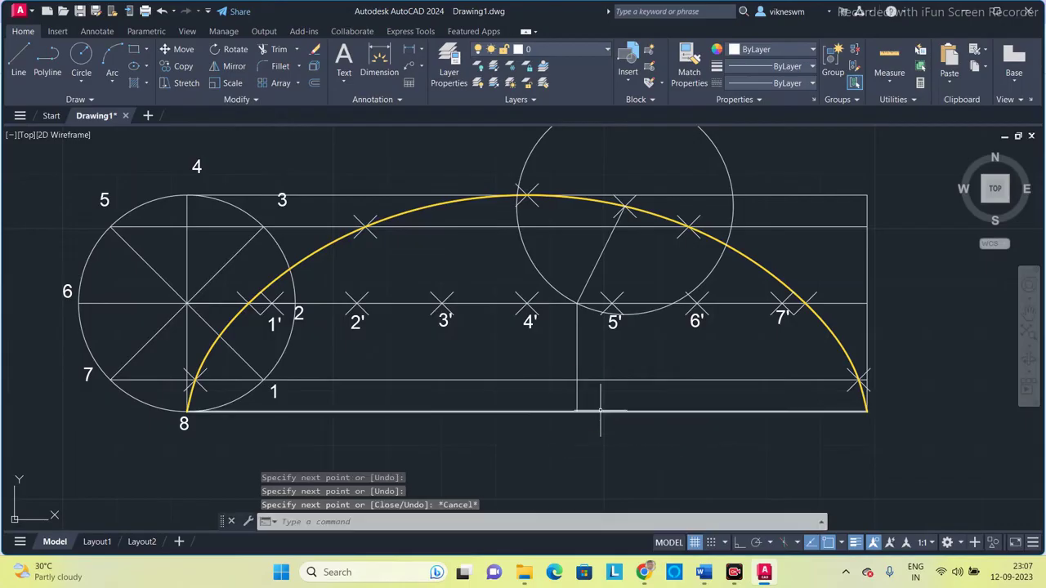
Step: Erase the circle around the curve point, and draw the normal from the vertical line's foot on the base line to the curve point
click(720, 152)
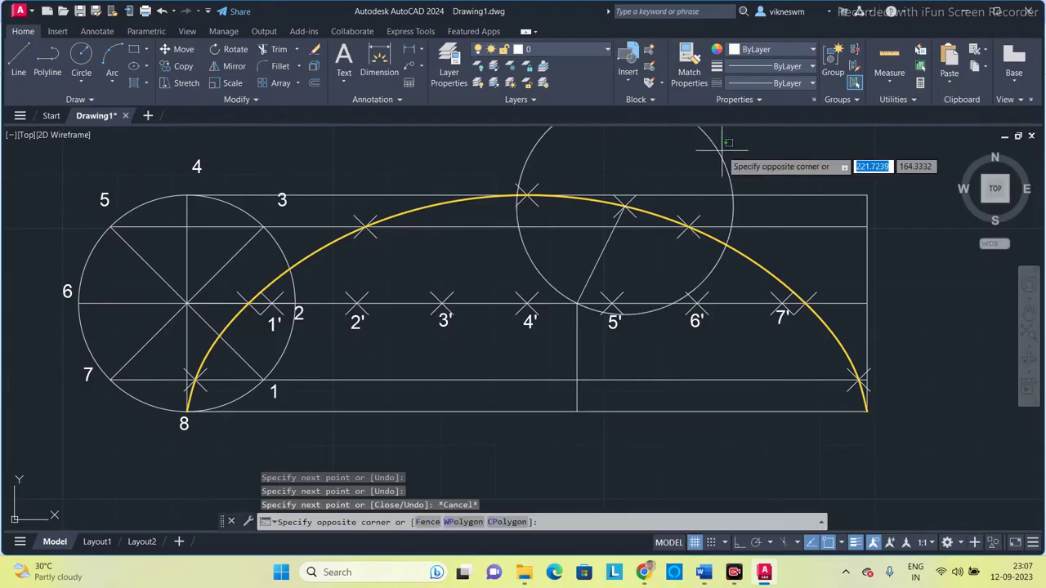
key(Delete)
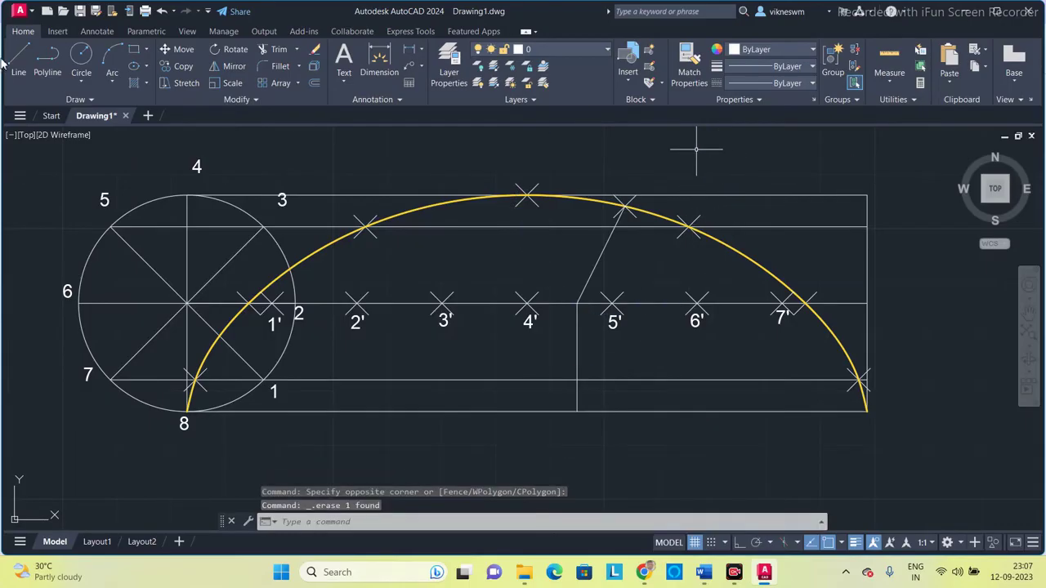
text(l)
key(Return)
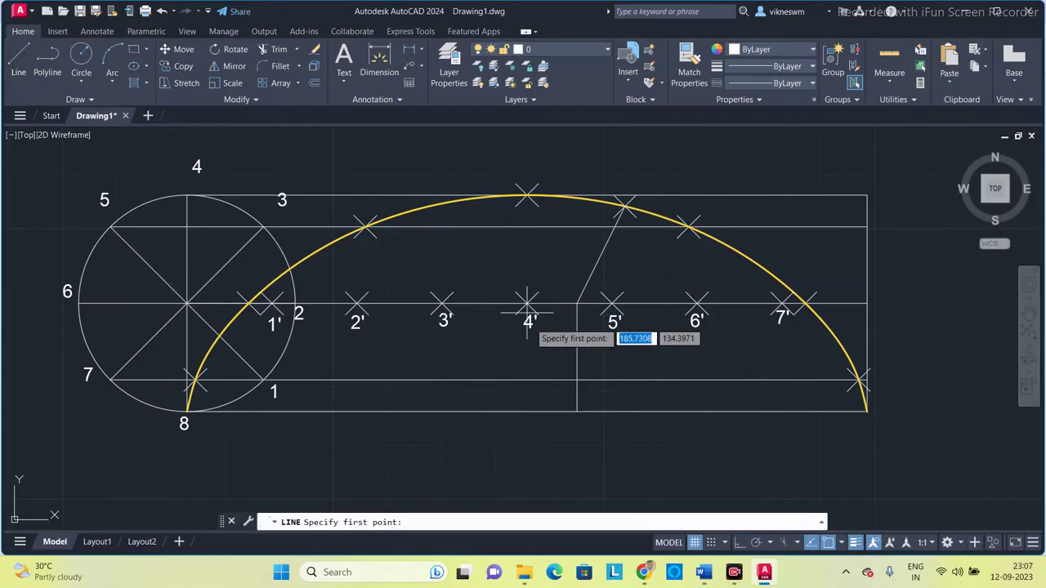
click(577, 411)
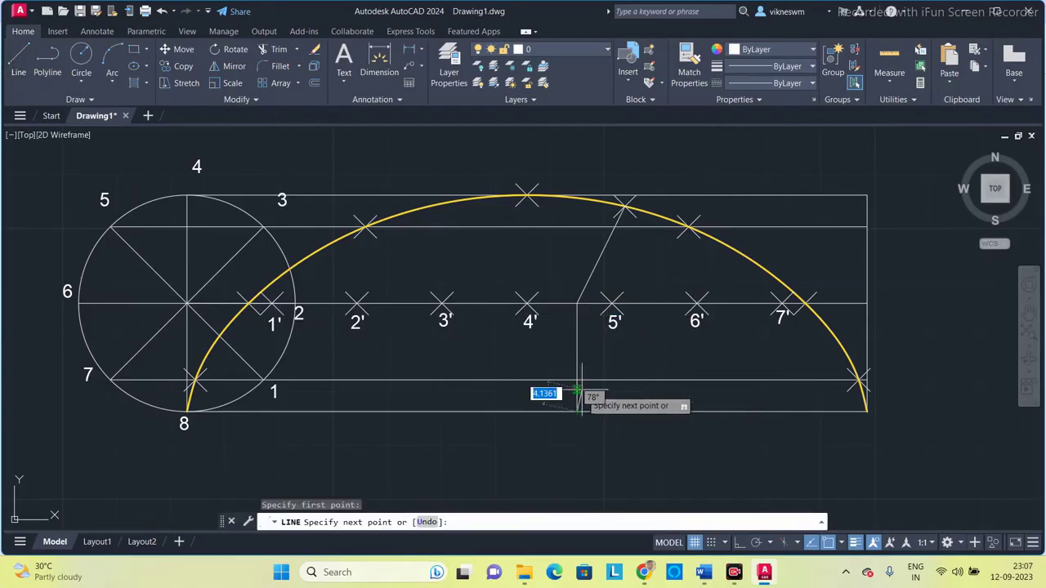
click(624, 206)
key(Escape)
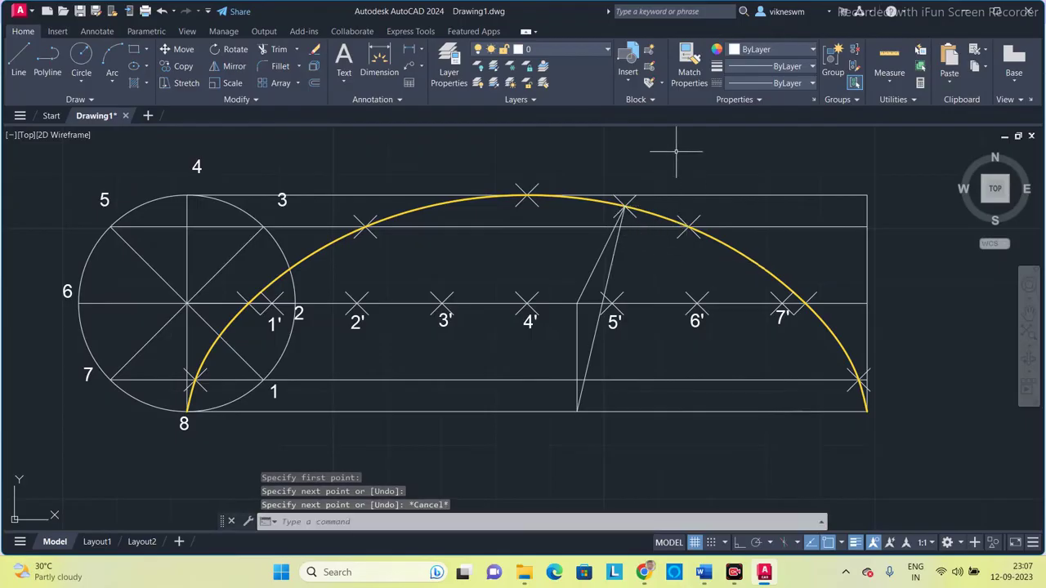
Step: Rotate a copy of the normal line by 180 degrees about the curve point to extend it above the curve
middle_drag(677, 147, 661, 202)
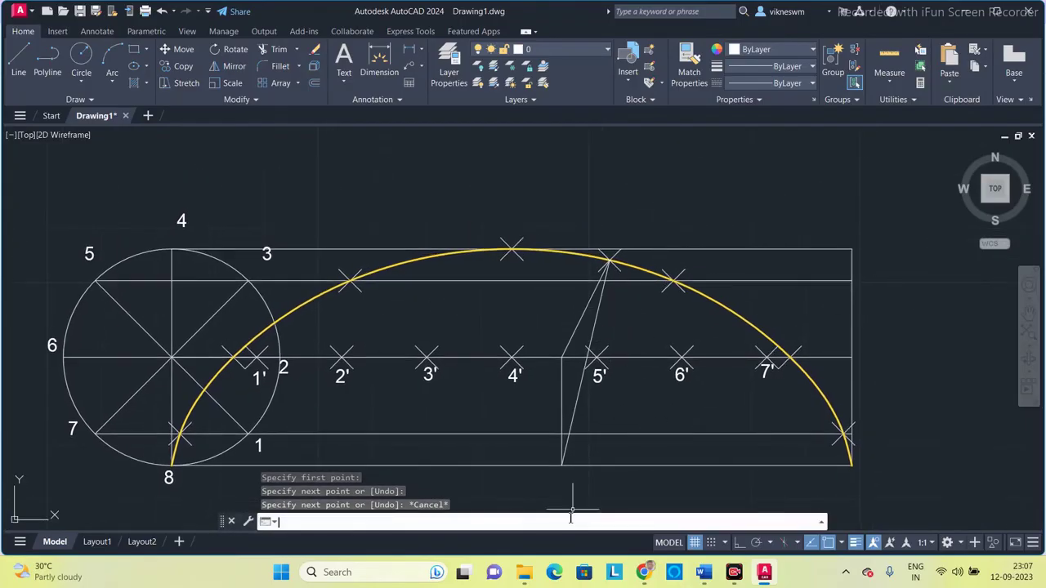
text(ro)
key(Return)
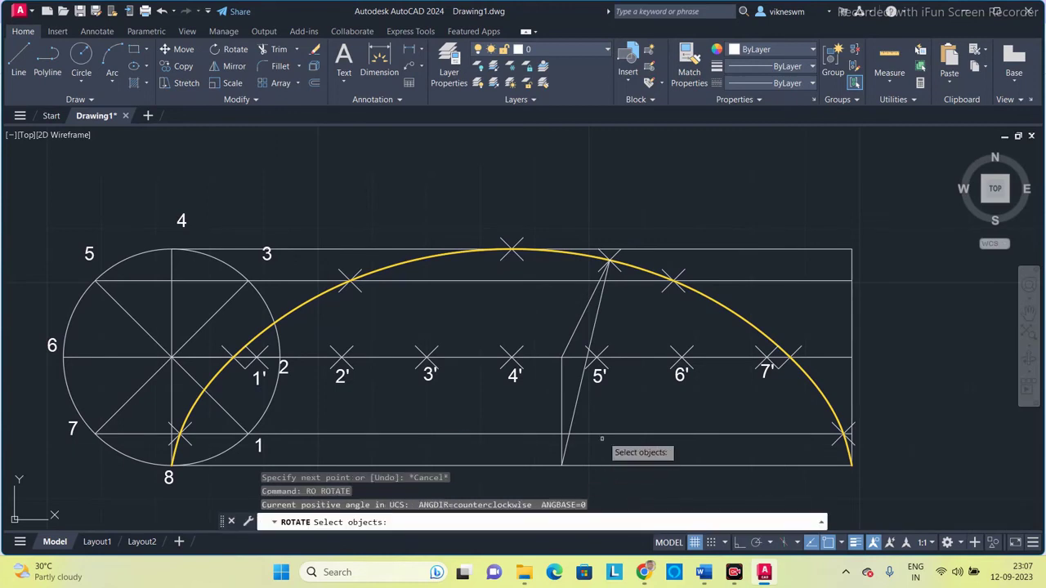
click(598, 314)
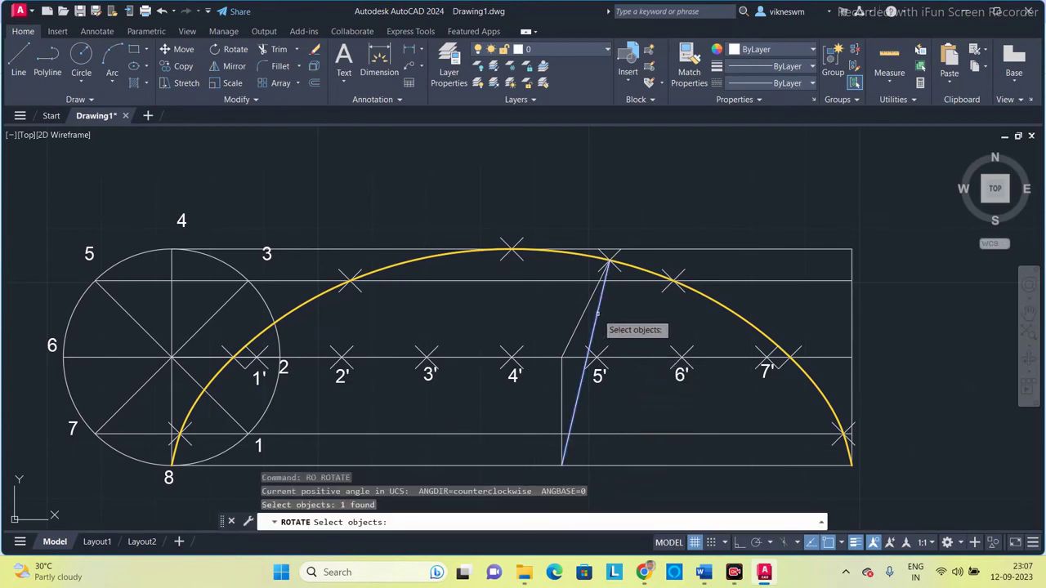
key(Return)
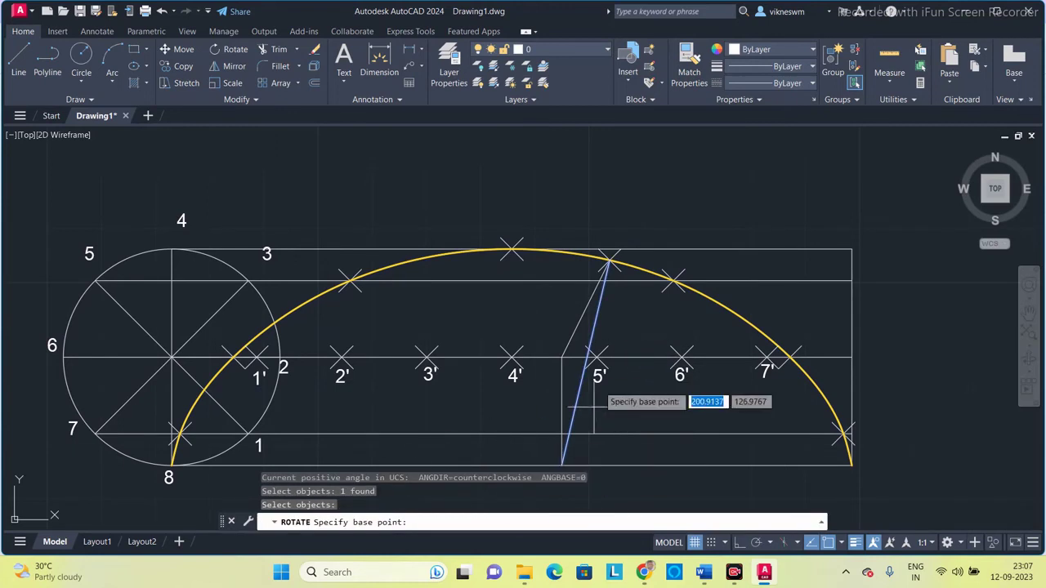
click(609, 260)
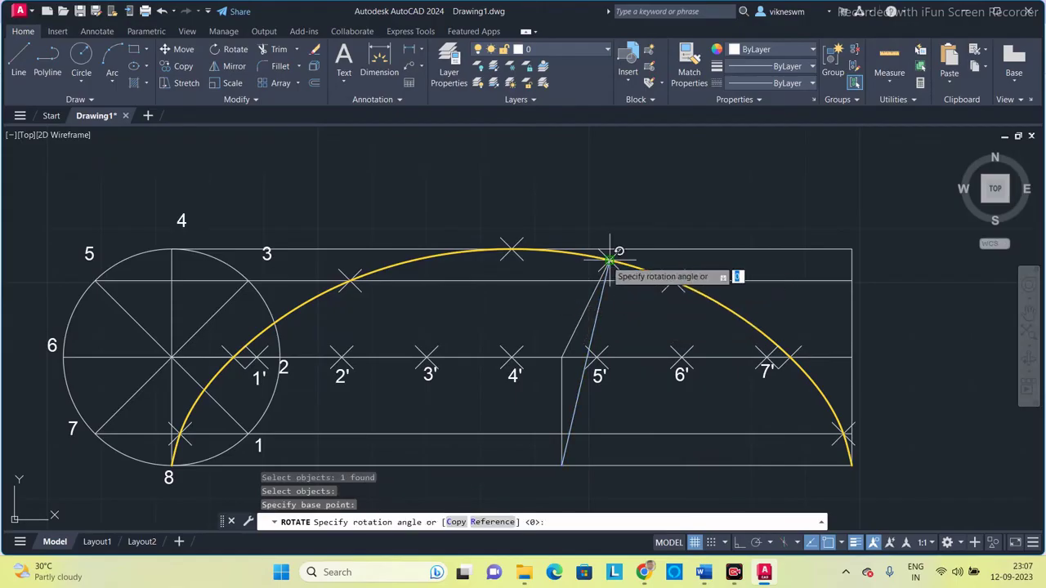
click(462, 524)
text(180)
key(Return)
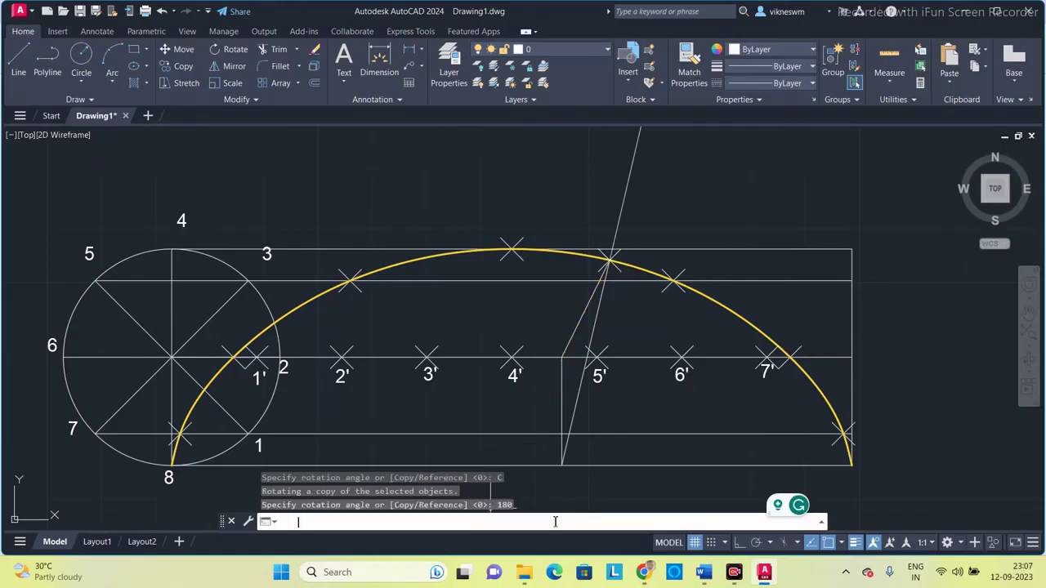
key(Escape)
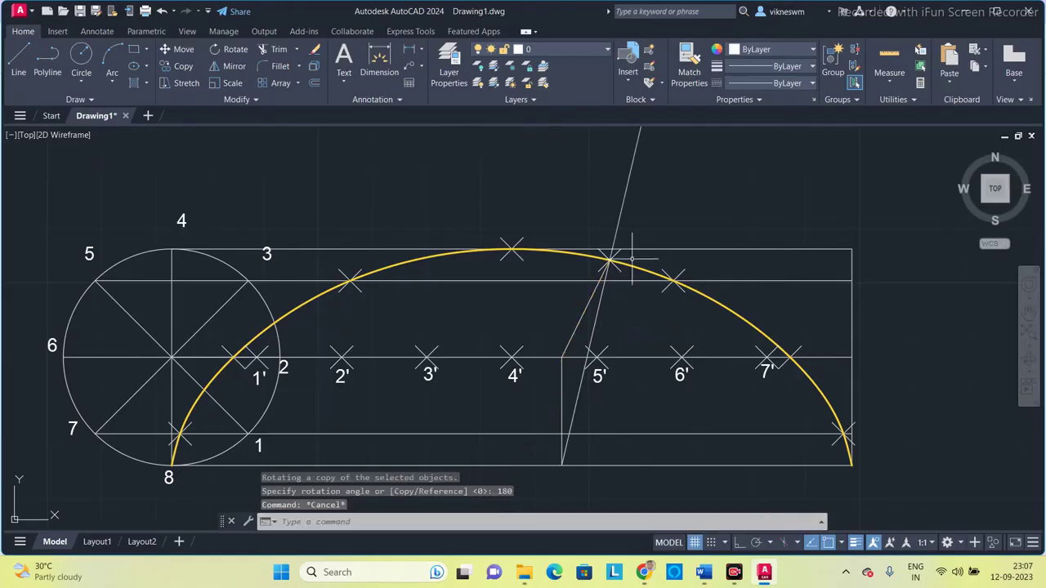
Step: Rotate a copy of the normal's upper half by 90 degrees about the curve point to form the tangent
click(621, 207)
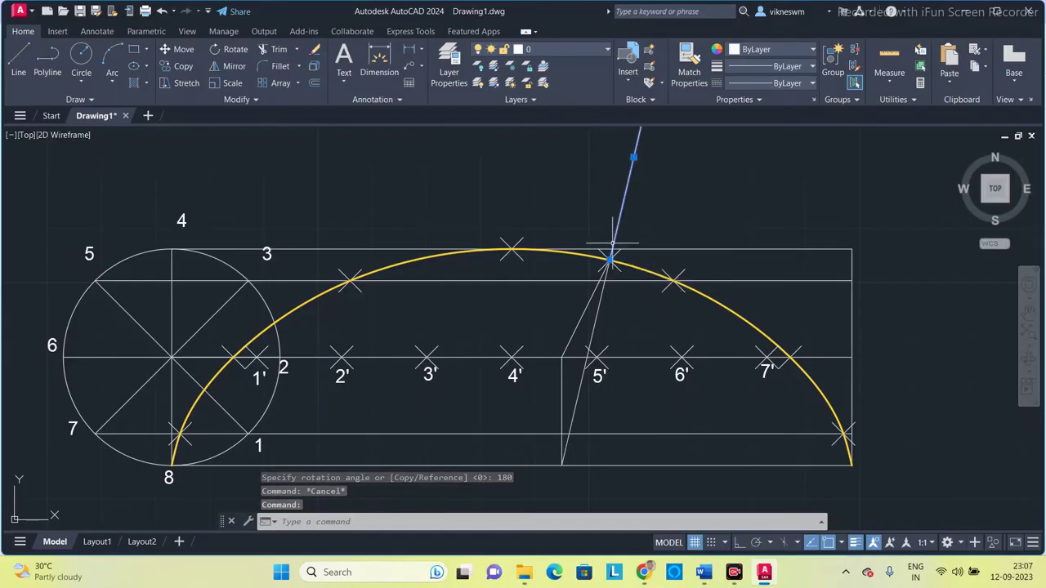
click(236, 52)
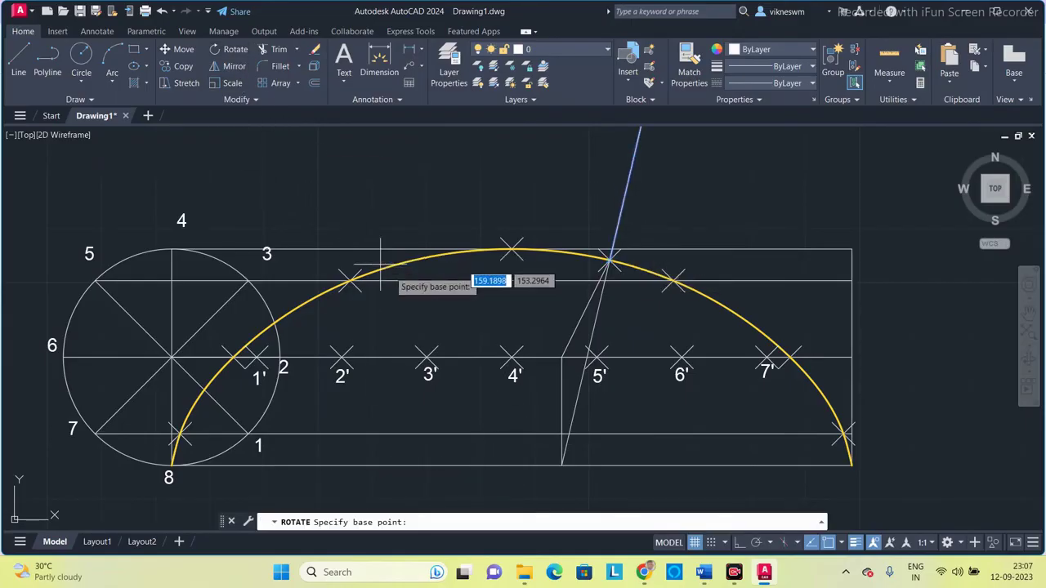
click(609, 260)
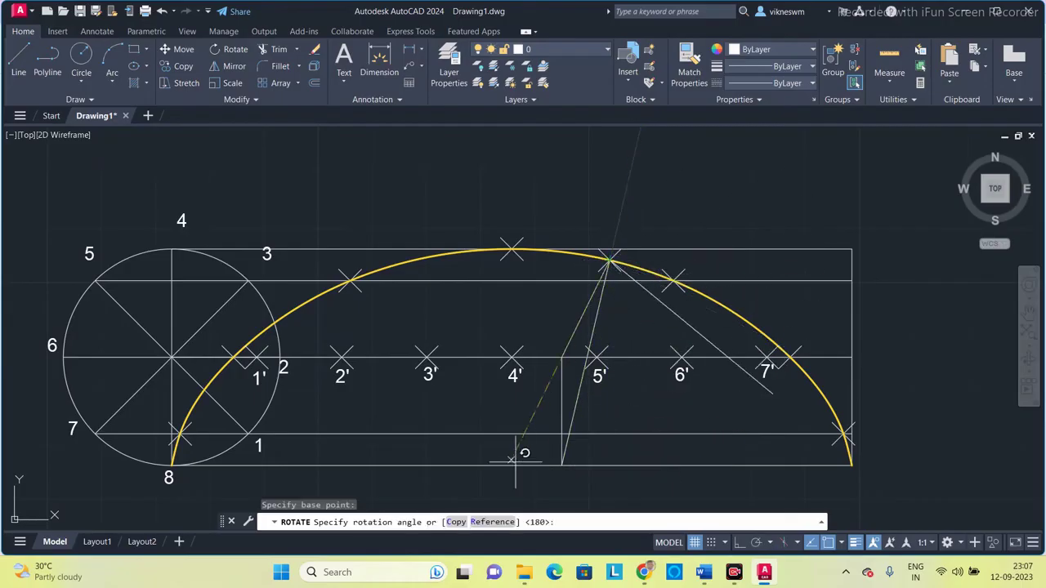
click(456, 521)
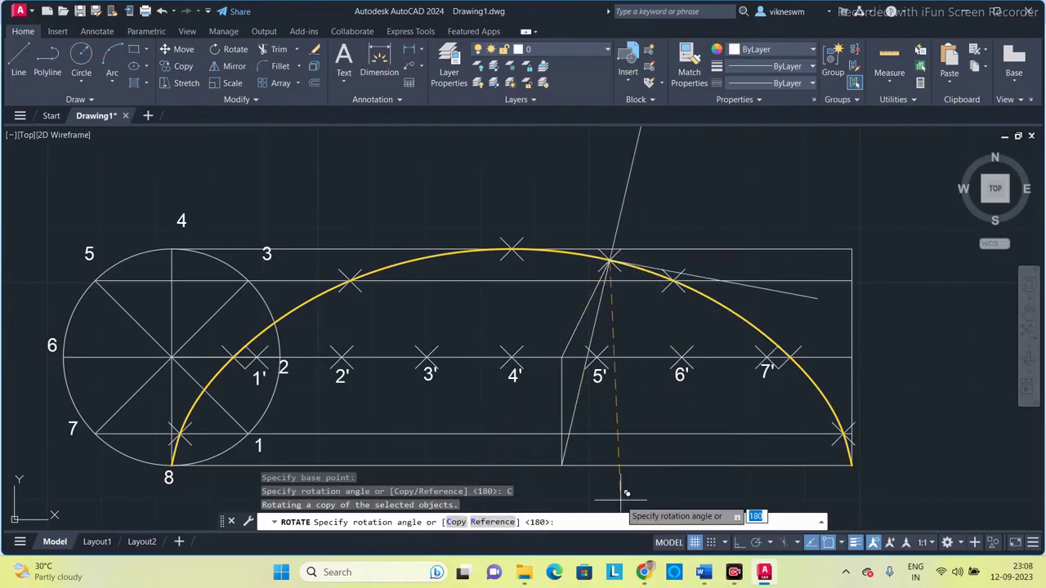
text(90)
key(Return)
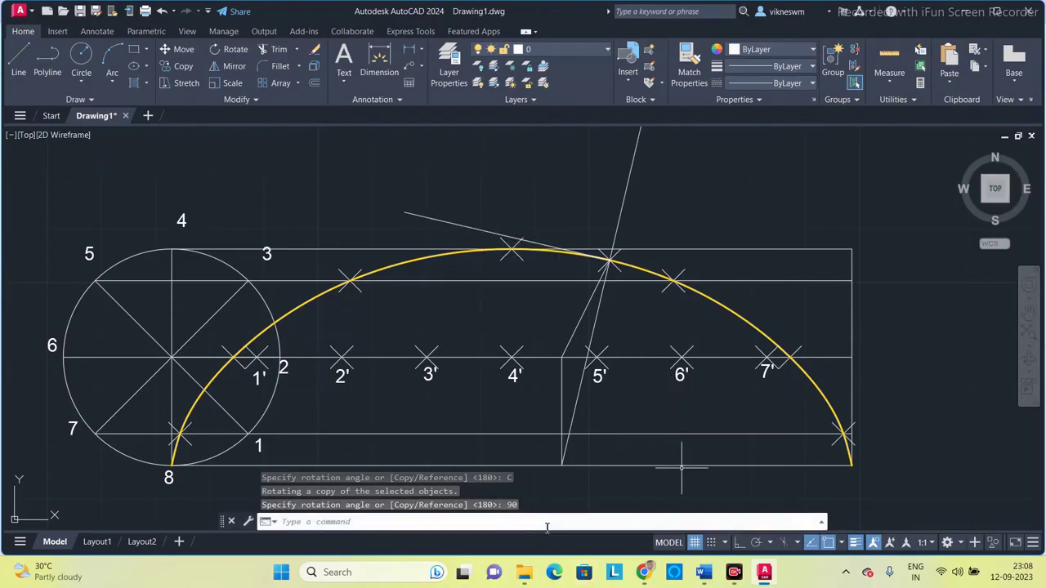
Step: Rotate a copy of the tangent line by 180 degrees about the curve point to extend it to the other side
key(Return)
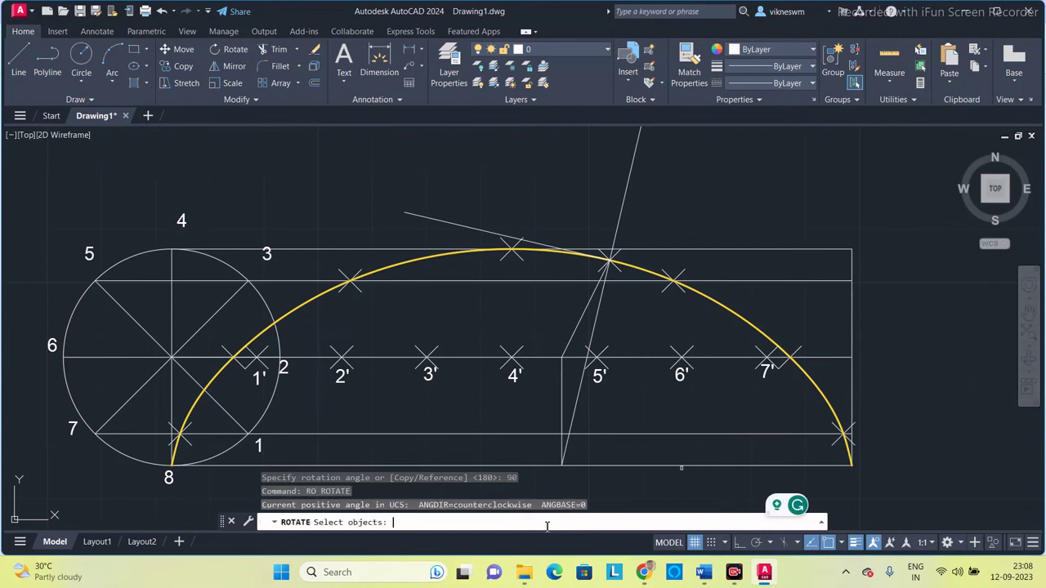
click(471, 227)
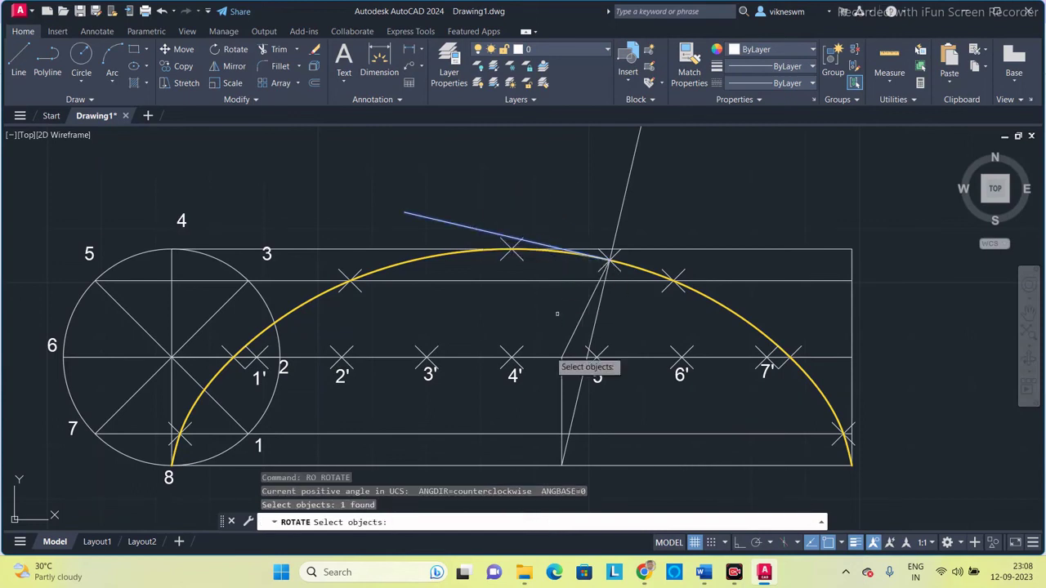
key(Return)
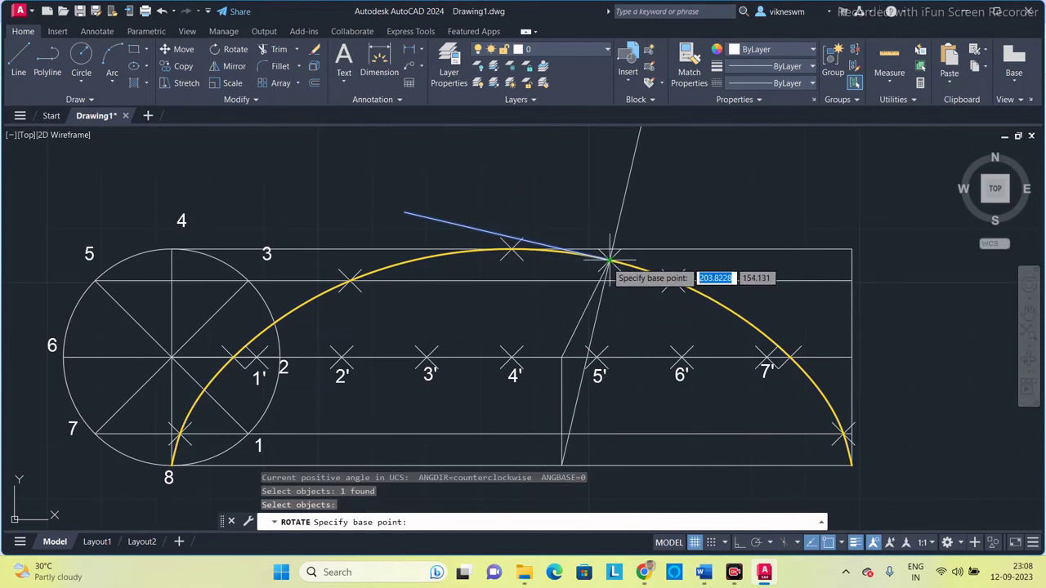
click(610, 260)
text(c)
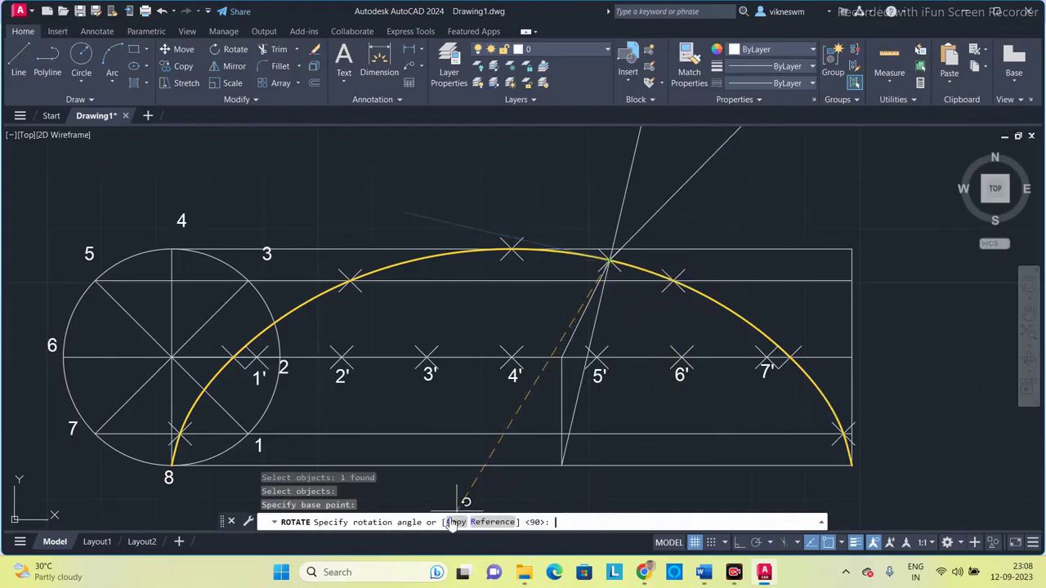
key(Return)
text(18)
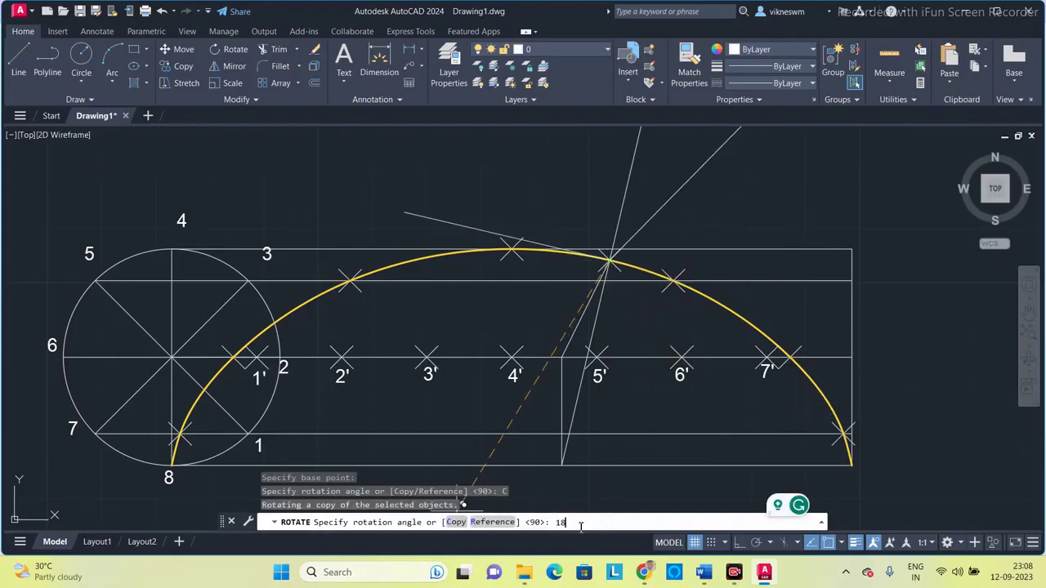
text(0)
key(Return)
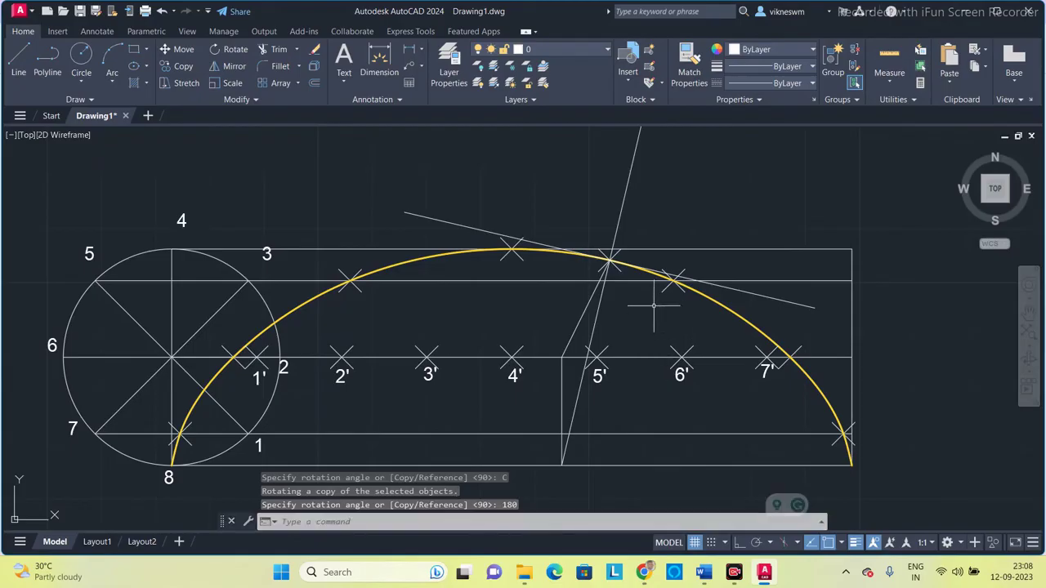
Step: Set both halves of the normal to a 0.35 mm lineweight and the dark red colour 153,27,30
middle_drag(667, 197, 663, 209)
scroll(663, 208, down, 2)
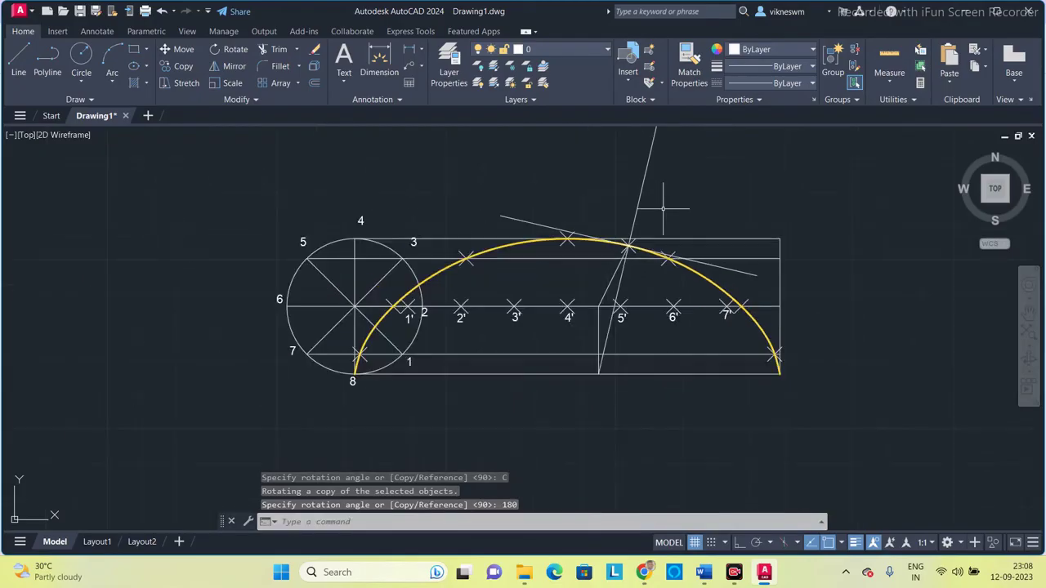
scroll(663, 208, up, 2)
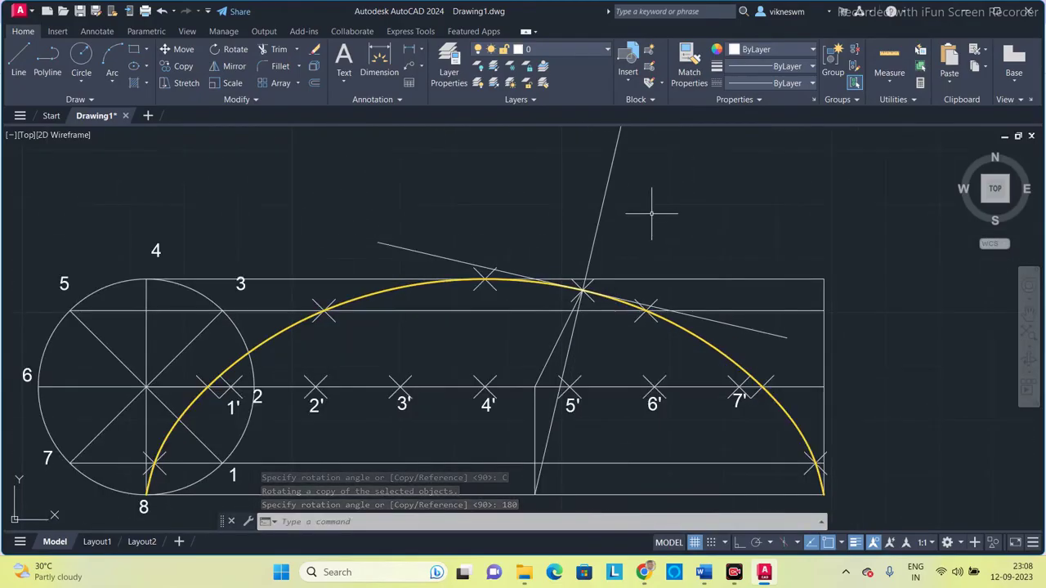
click(596, 230)
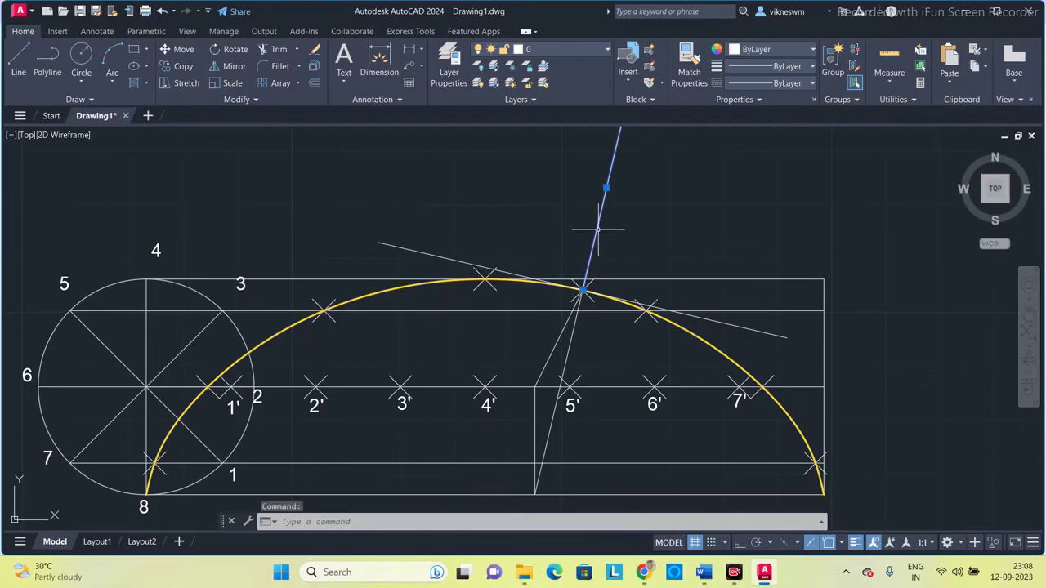
click(575, 328)
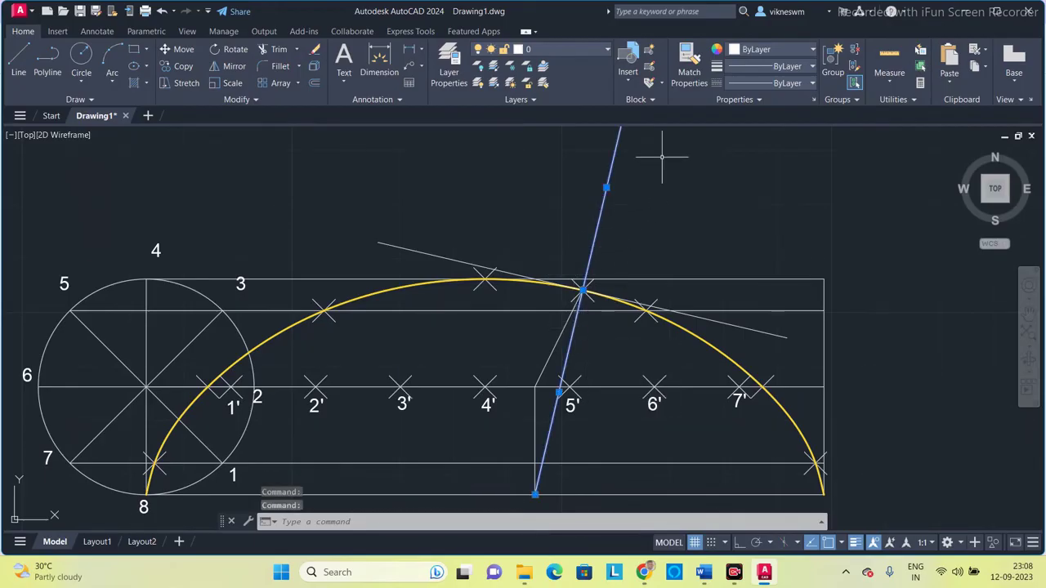
click(756, 71)
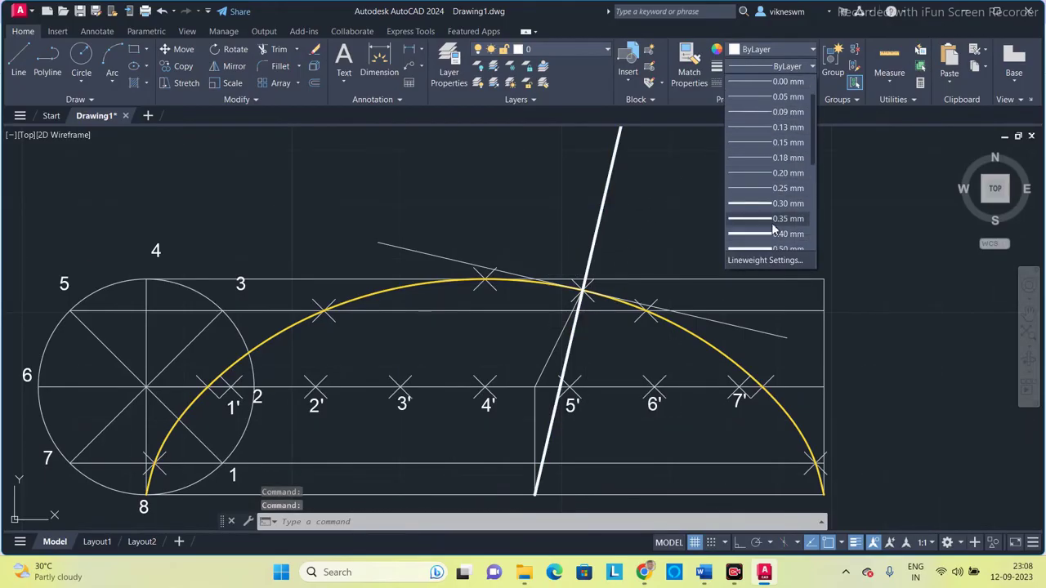
click(777, 219)
click(769, 49)
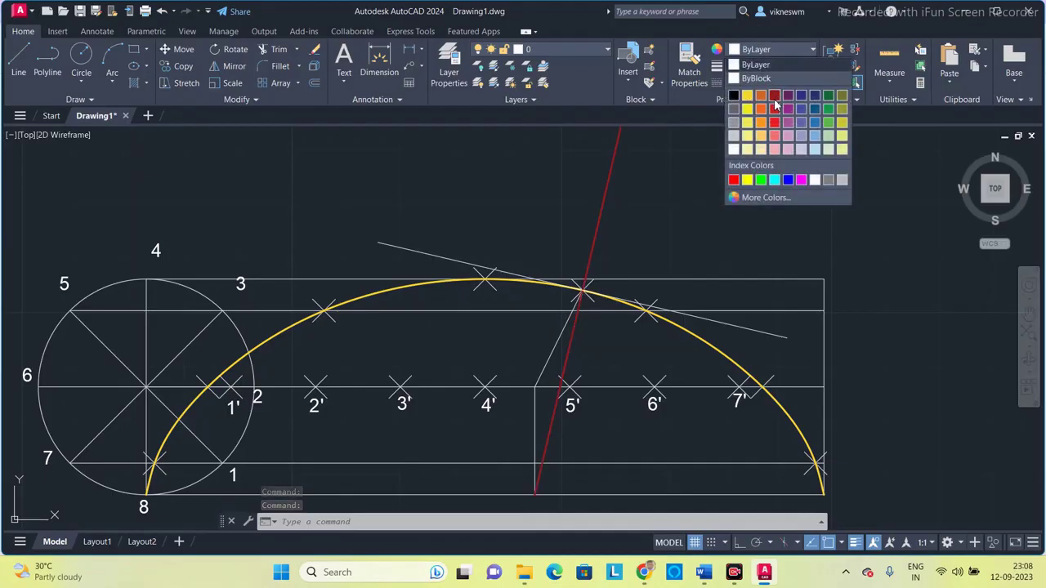
click(774, 96)
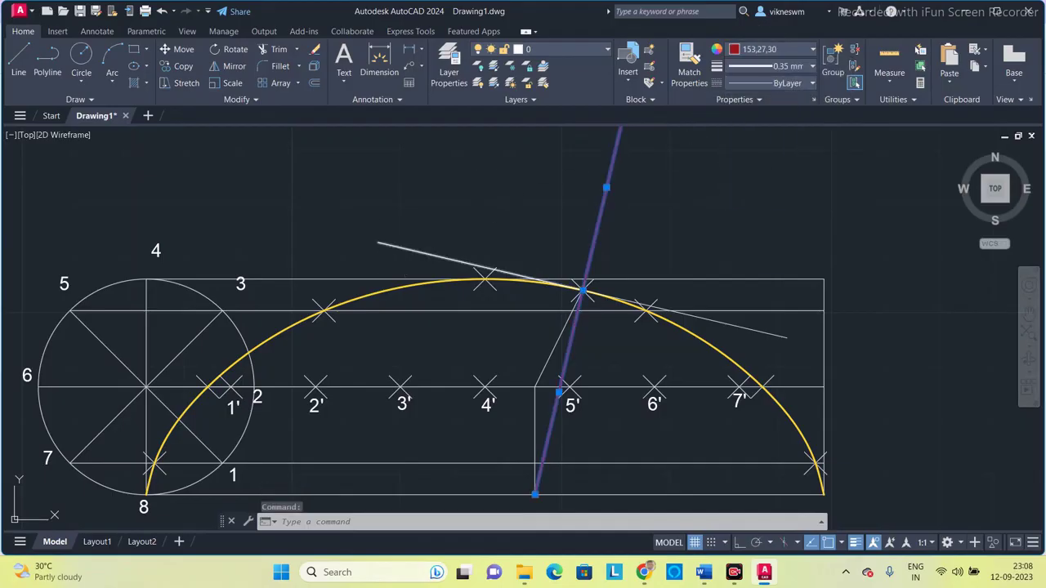
key(Escape)
Step: Set both halves of the tangent to a 0.35 mm lineweight and the magenta index colour
click(407, 247)
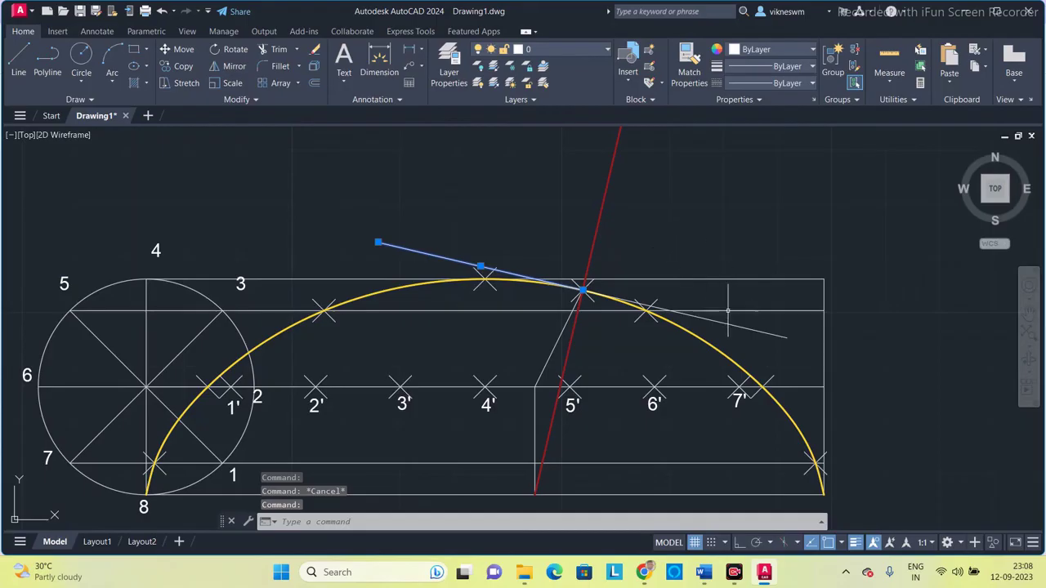
click(776, 65)
click(780, 218)
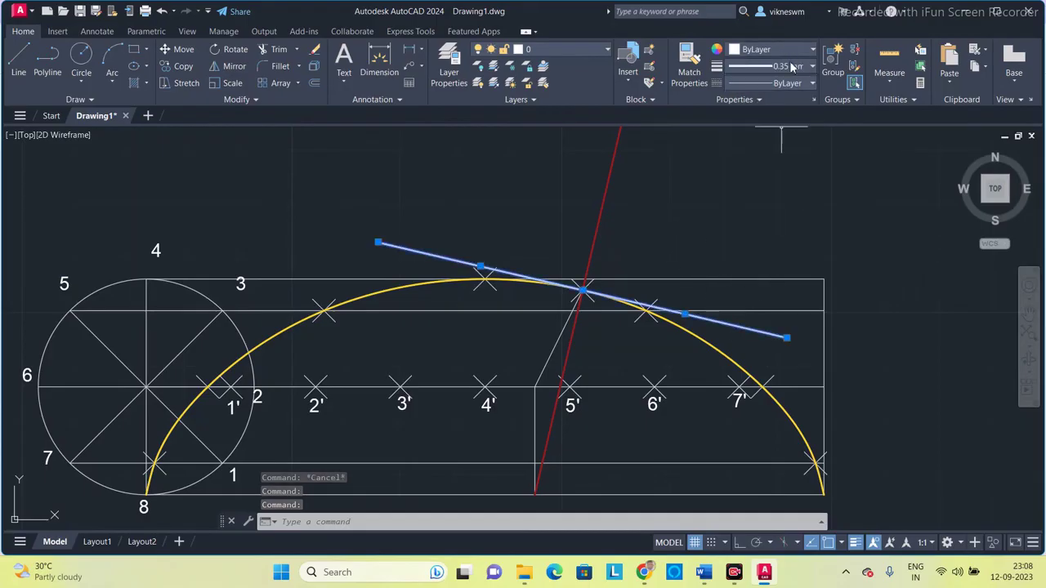
click(791, 67)
click(791, 49)
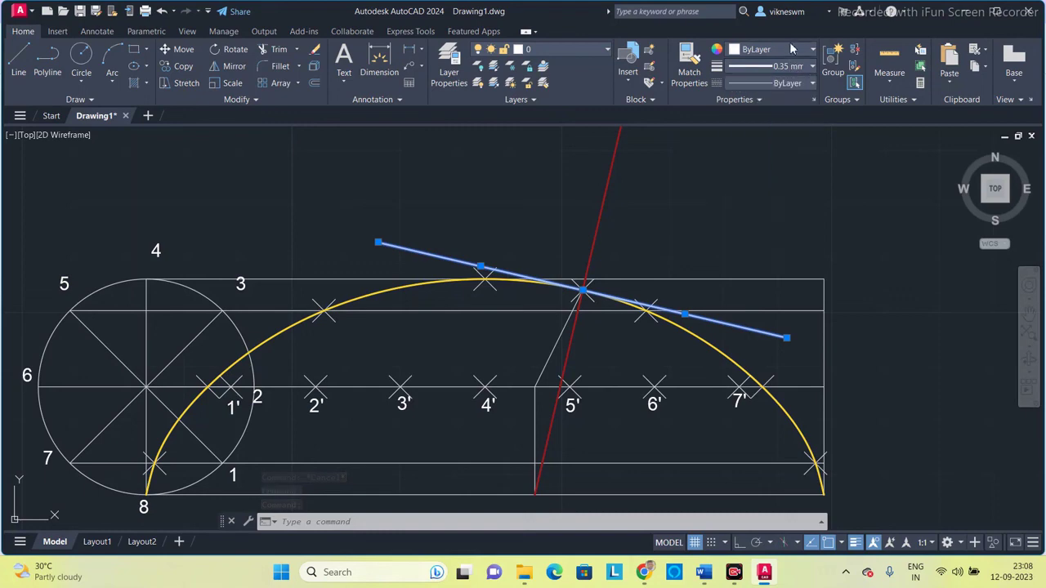
click(799, 50)
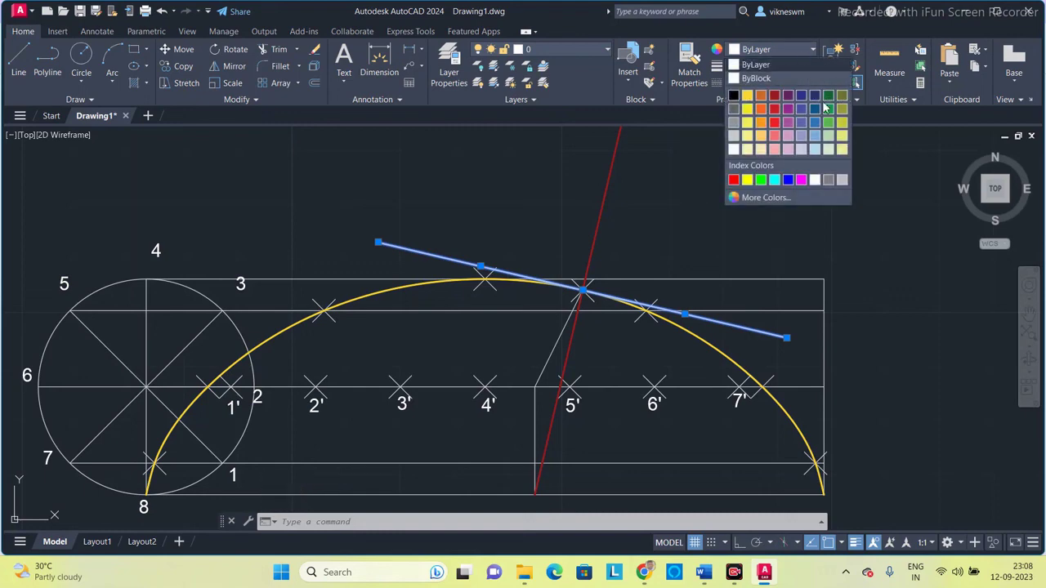
click(801, 181)
scroll(703, 243, down, 2)
key(Escape)
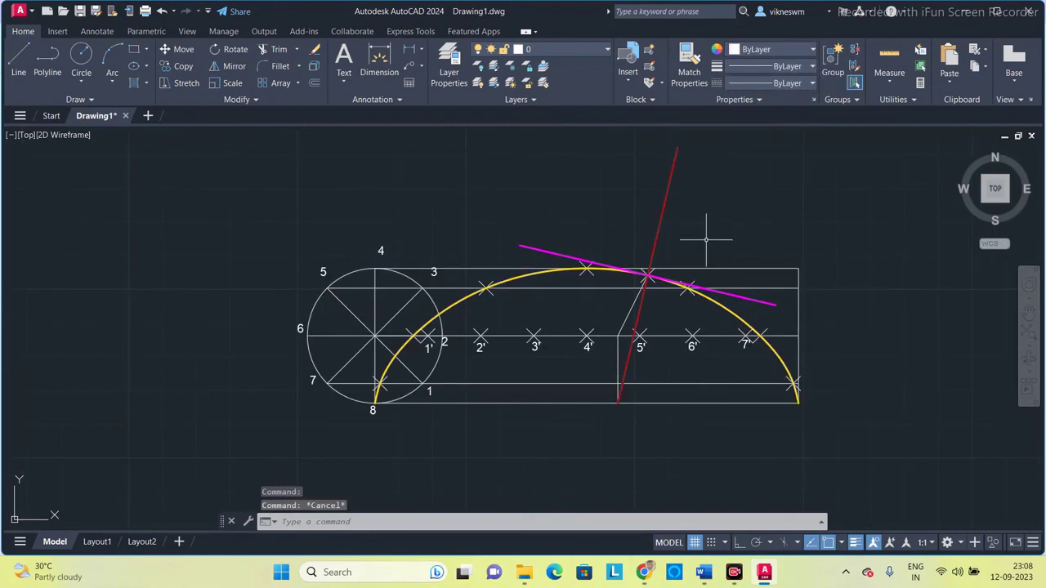
scroll(705, 237, up, 2)
scroll(707, 239, down, 2)
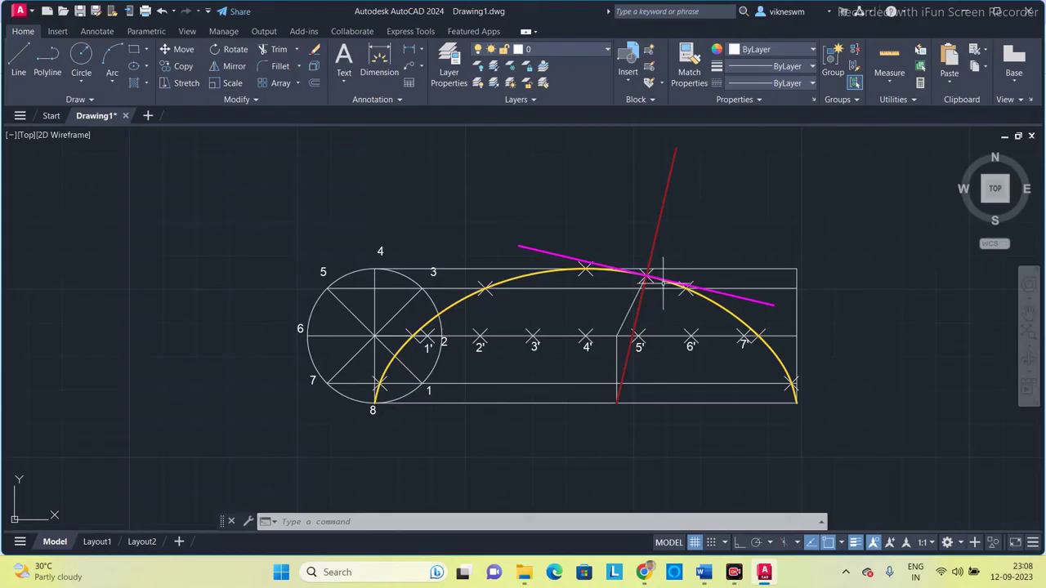
scroll(646, 276, up, 2)
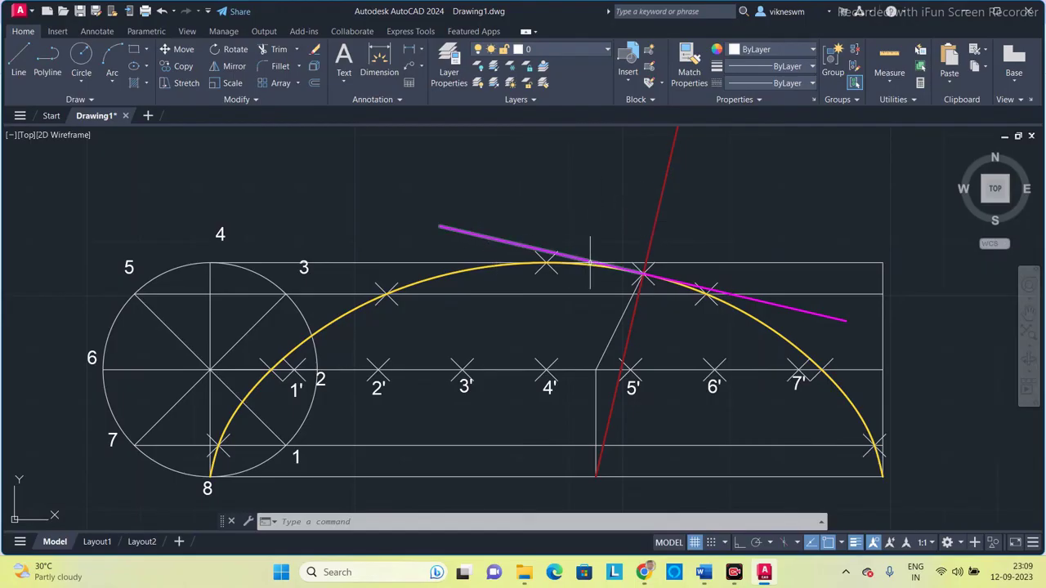
scroll(590, 260, down, 2)
scroll(595, 245, up, 2)
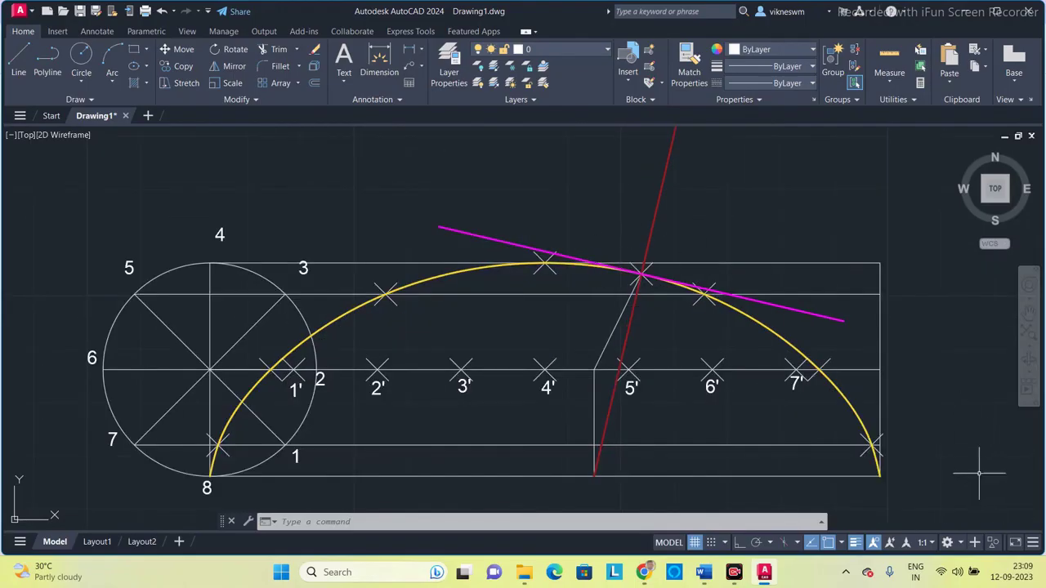